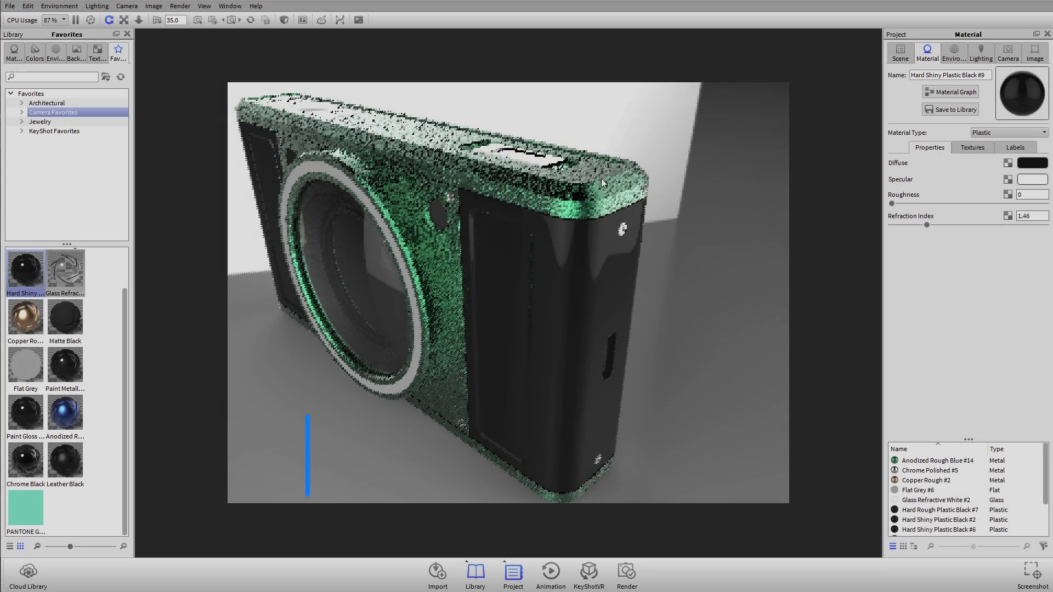
Orbit in close on the side of the green-and-black camera and bring up the Textures library
{"action": "left_click_drag", "start_coordinate": [602, 183], "coordinate": [661, 170]}
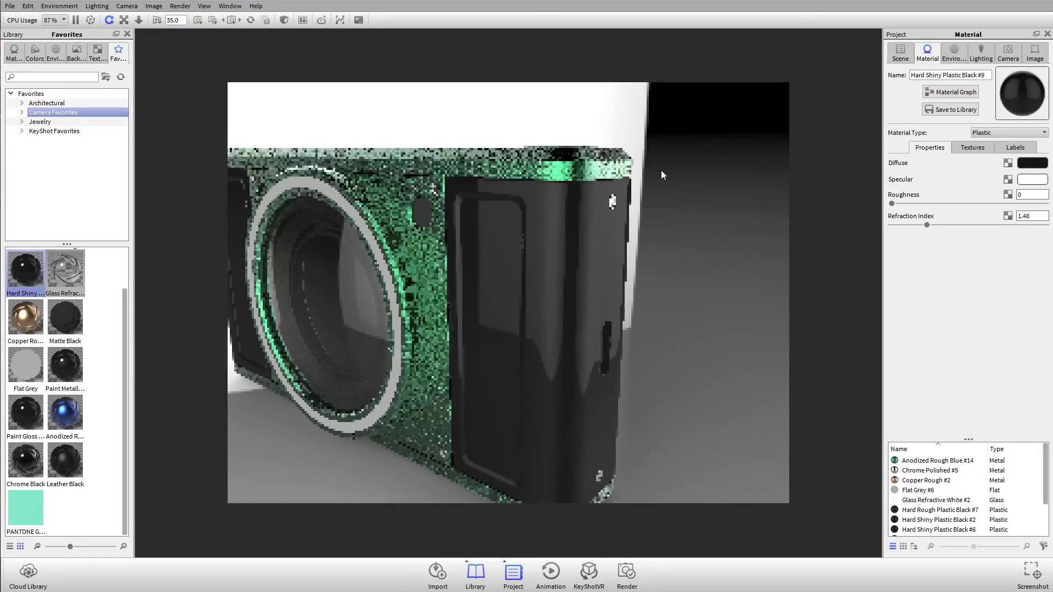
{"action": "left_click_drag", "start_coordinate": [565, 229], "coordinate": [522, 232]}
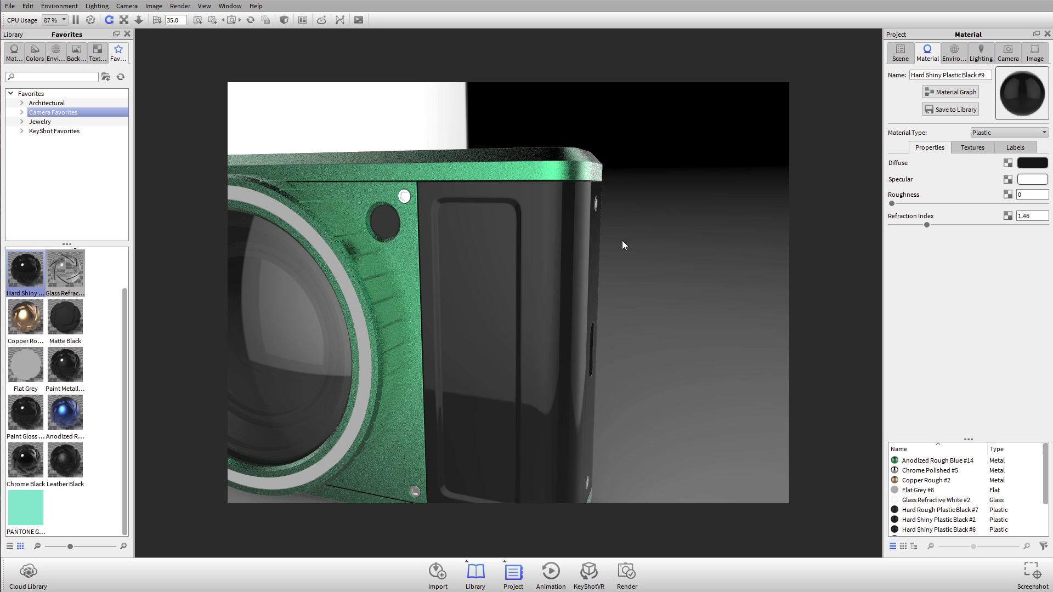
{"action": "left_click", "coordinate": [97, 53]}
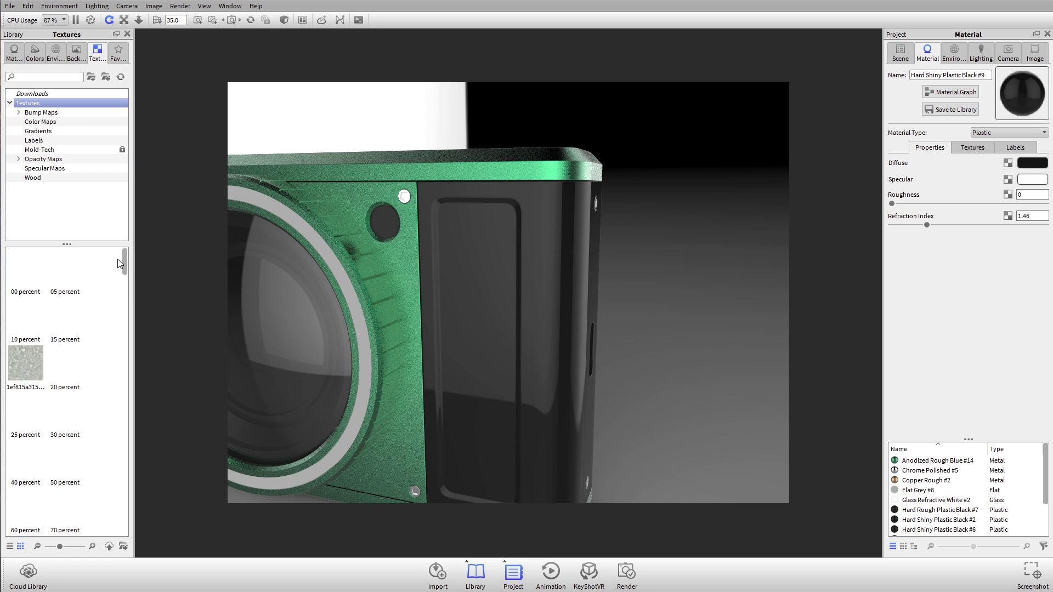
Scroll the texture thumbnails, orbit the camera, and glance at the material's texture slots
{"action": "left_click_drag", "start_coordinate": [124, 264], "coordinate": [130, 454]}
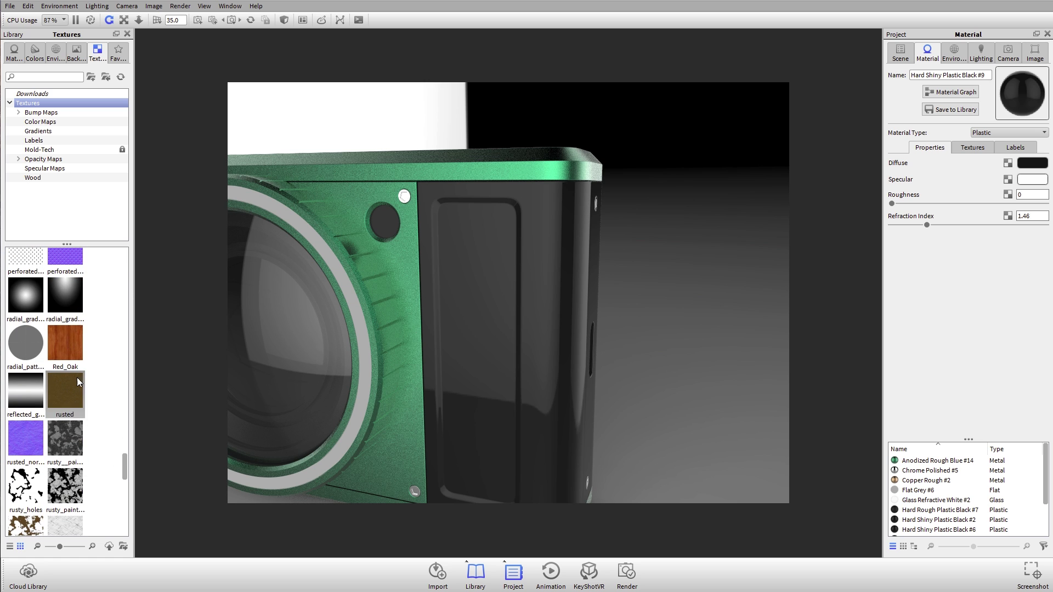
{"action": "scroll", "coordinate": [66, 384], "scroll_direction": "down", "scroll_amount": 5}
{"action": "left_click_drag", "start_coordinate": [700, 251], "coordinate": [640, 204]}
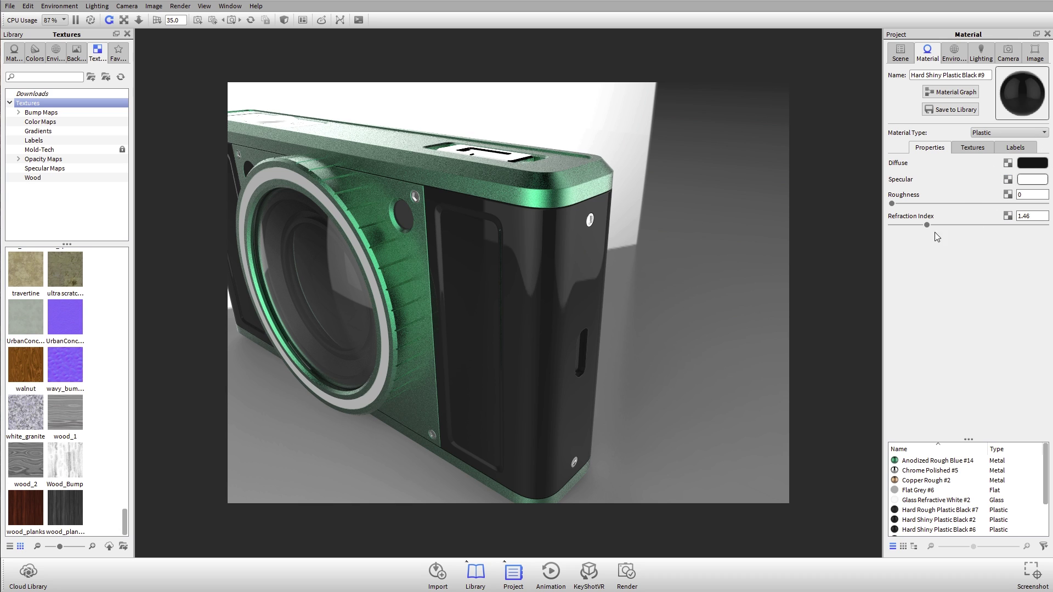
{"action": "left_click", "coordinate": [974, 148]}
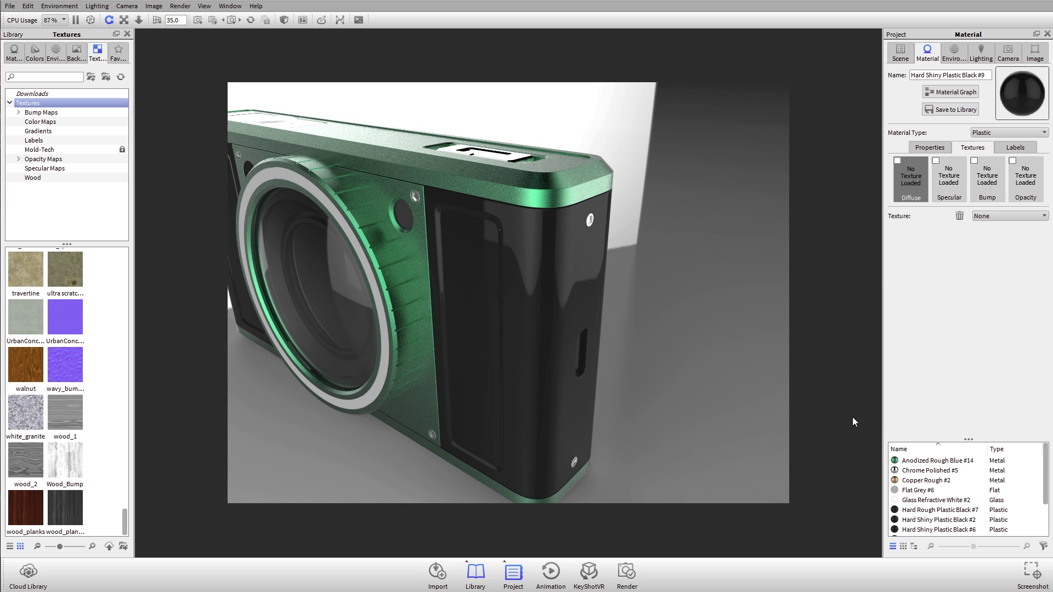
{"action": "left_click", "coordinate": [929, 150]}
Filter the texture library to the Wood folder and scroll through its thumbnails
{"action": "scroll", "coordinate": [444, 390], "scroll_direction": "up", "scroll_amount": 3}
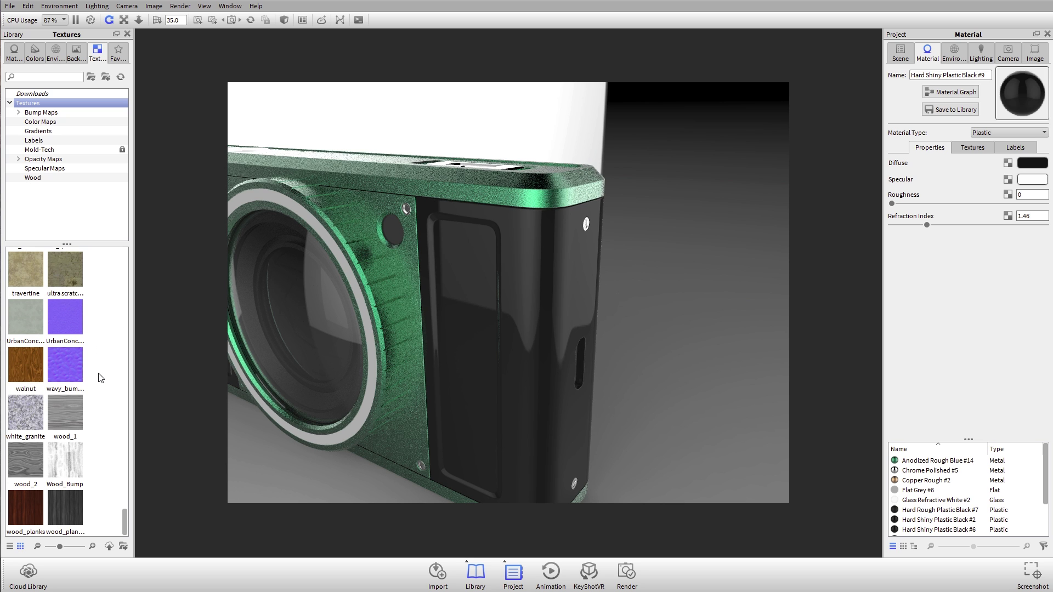
{"action": "scroll", "coordinate": [101, 377], "scroll_direction": "up", "scroll_amount": 10}
{"action": "scroll", "coordinate": [101, 378], "scroll_direction": "down", "scroll_amount": 3}
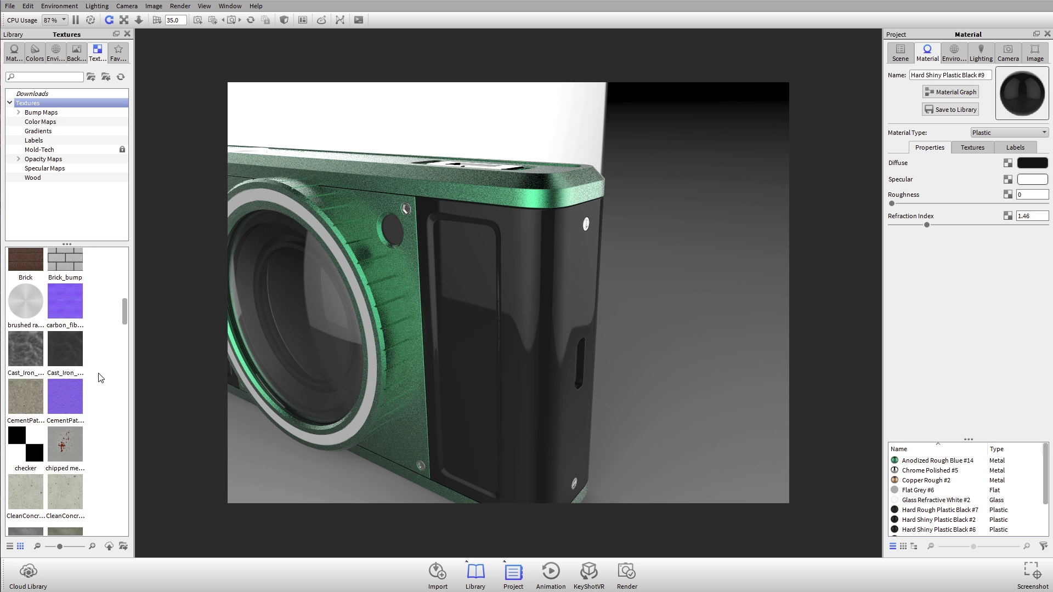
{"action": "scroll", "coordinate": [101, 378], "scroll_direction": "up", "scroll_amount": 5}
{"action": "left_click", "coordinate": [75, 178]}
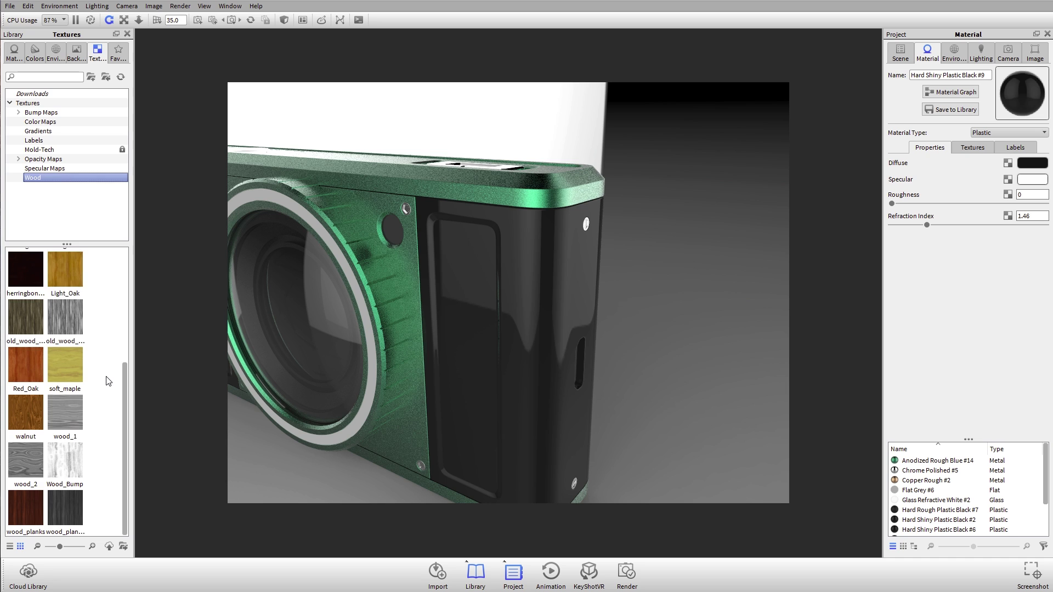
{"action": "scroll", "coordinate": [108, 381], "scroll_direction": "up", "scroll_amount": 4}
{"action": "scroll", "coordinate": [108, 380], "scroll_direction": "down", "scroll_amount": 4}
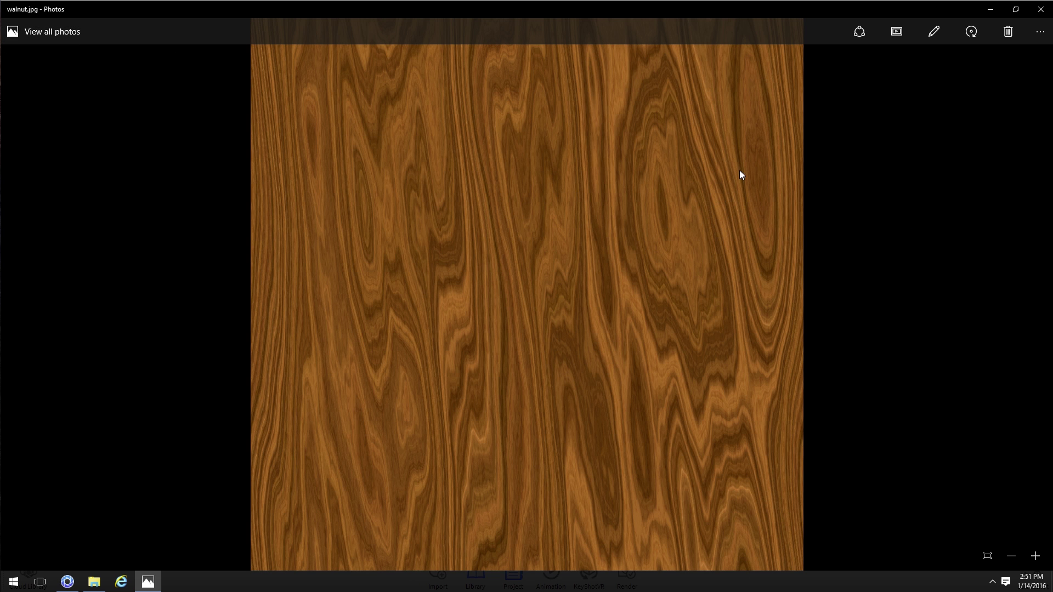
{"action": "left_click", "coordinate": [1041, 9]}
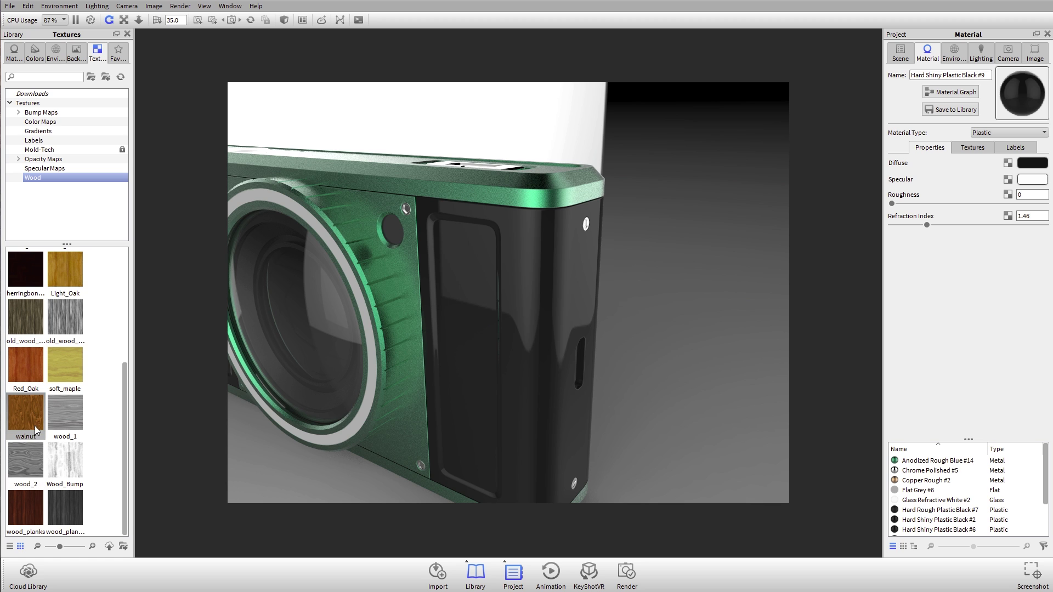
Drop walnut.jpg onto the black side panel as its Diffuse texture map
{"action": "left_click_drag", "start_coordinate": [29, 411], "coordinate": [551, 245]}
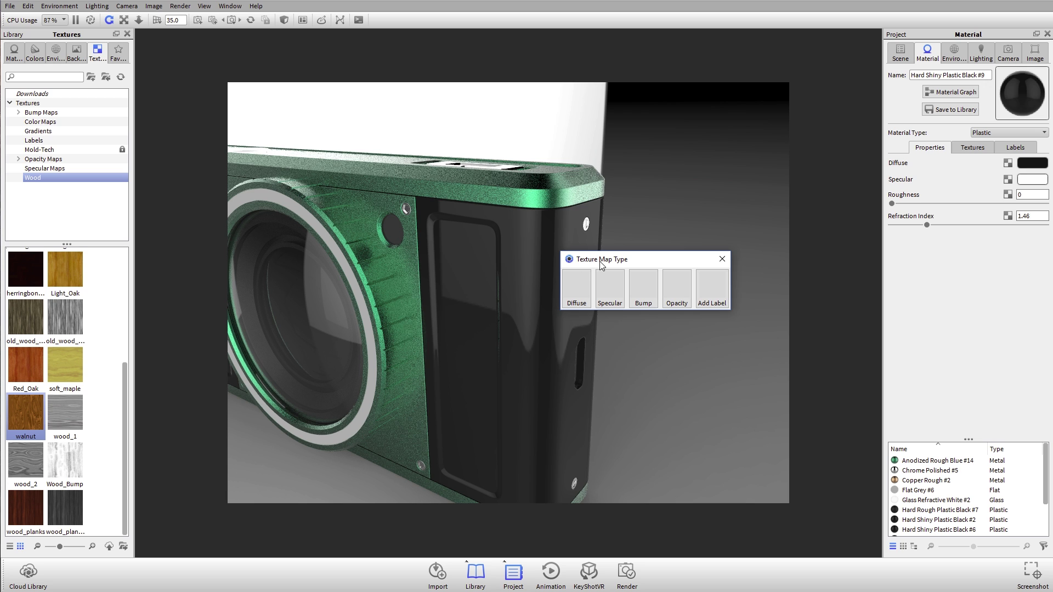
{"action": "left_click", "coordinate": [577, 285]}
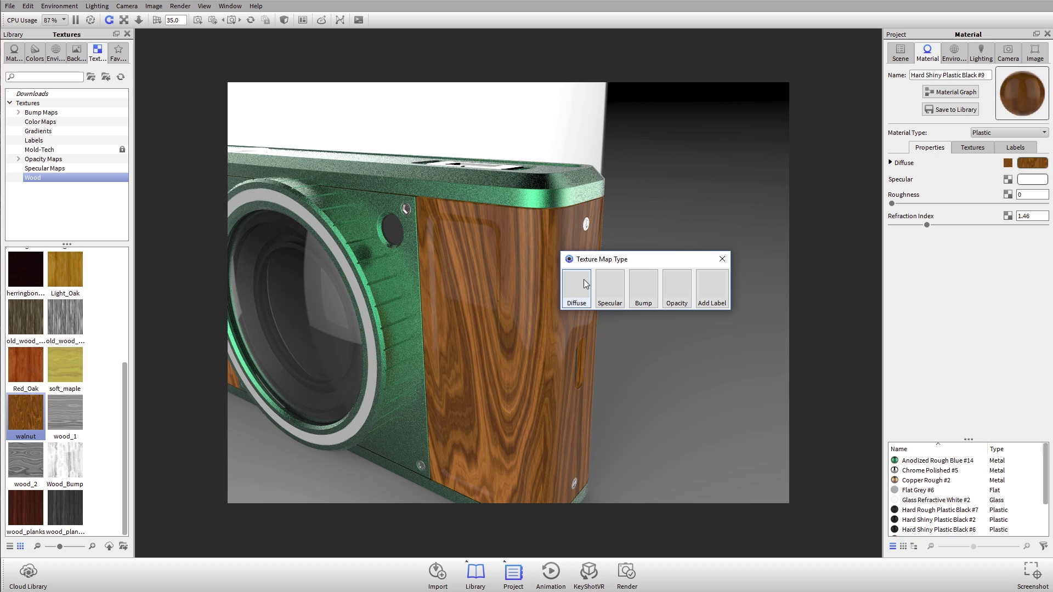
{"action": "left_click", "coordinate": [577, 285]}
{"action": "left_click_drag", "start_coordinate": [583, 279], "coordinate": [542, 290]}
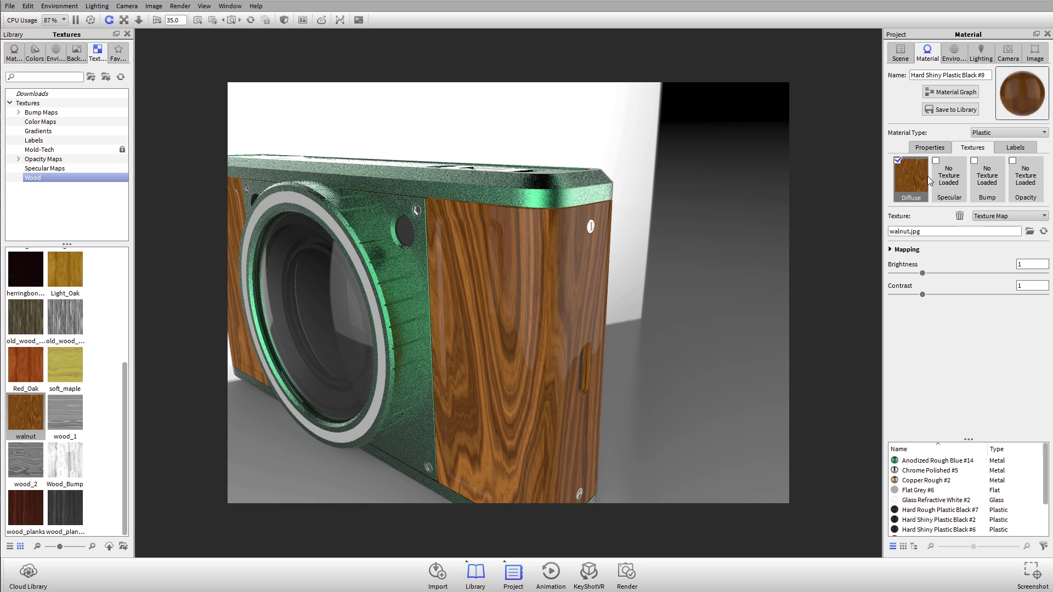
Toggle the walnut diffuse texture off and back on to compare the panels
{"action": "left_click", "coordinate": [898, 161]}
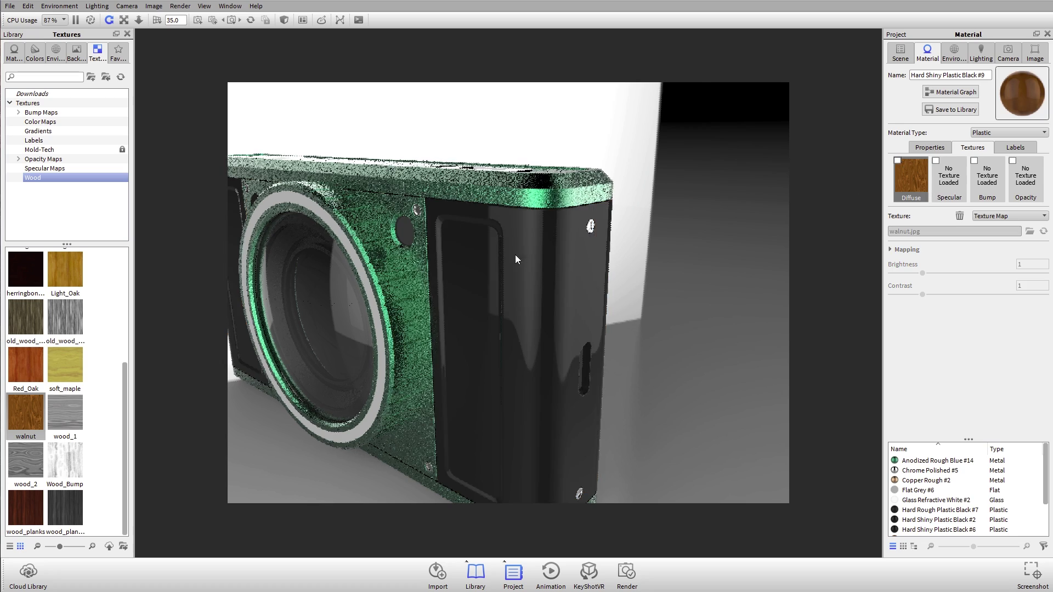
{"action": "scroll", "coordinate": [515, 255], "scroll_direction": "up", "scroll_amount": 6}
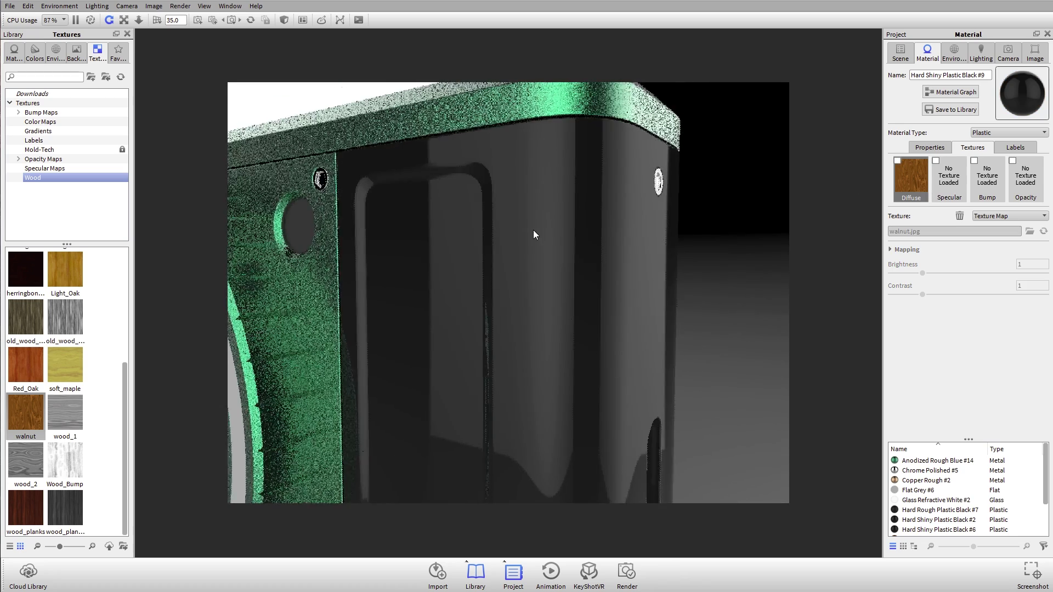
{"action": "left_click", "coordinate": [939, 148]}
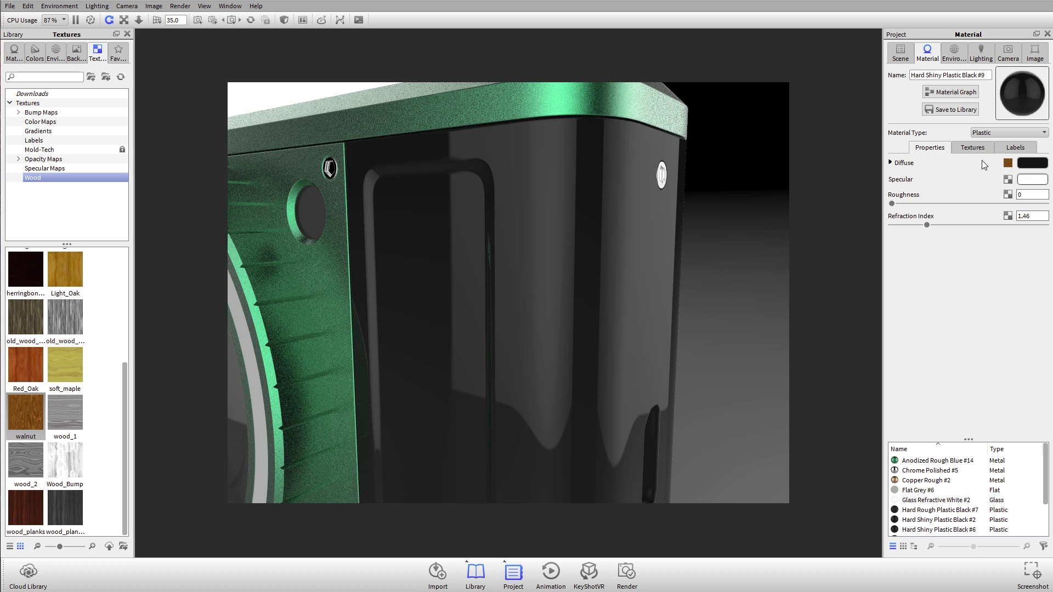
{"action": "left_click", "coordinate": [972, 147]}
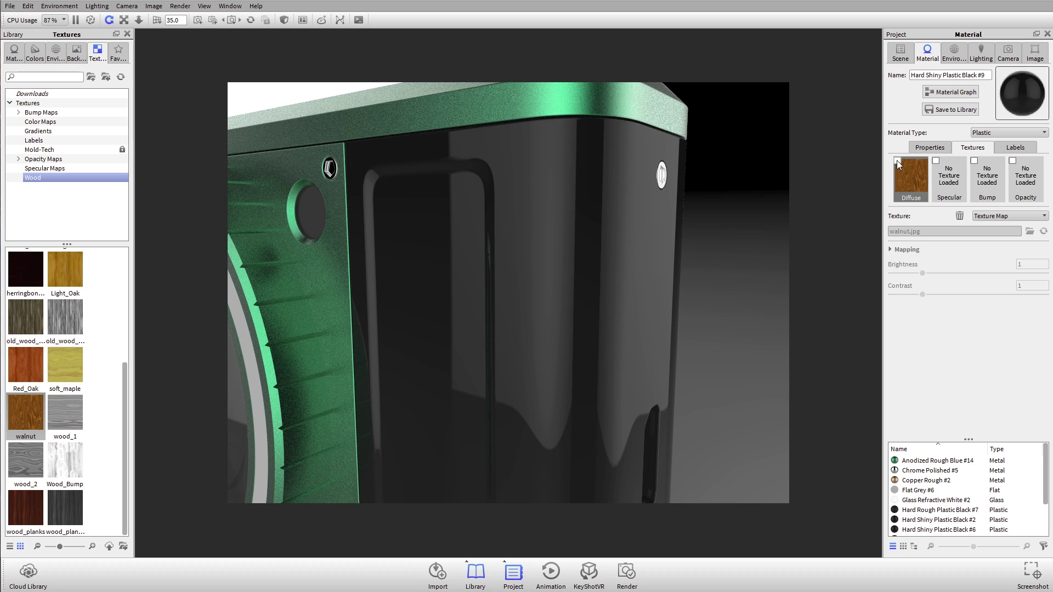
{"action": "left_click", "coordinate": [897, 161]}
{"action": "scroll", "coordinate": [549, 315], "scroll_direction": "down", "scroll_amount": 5}
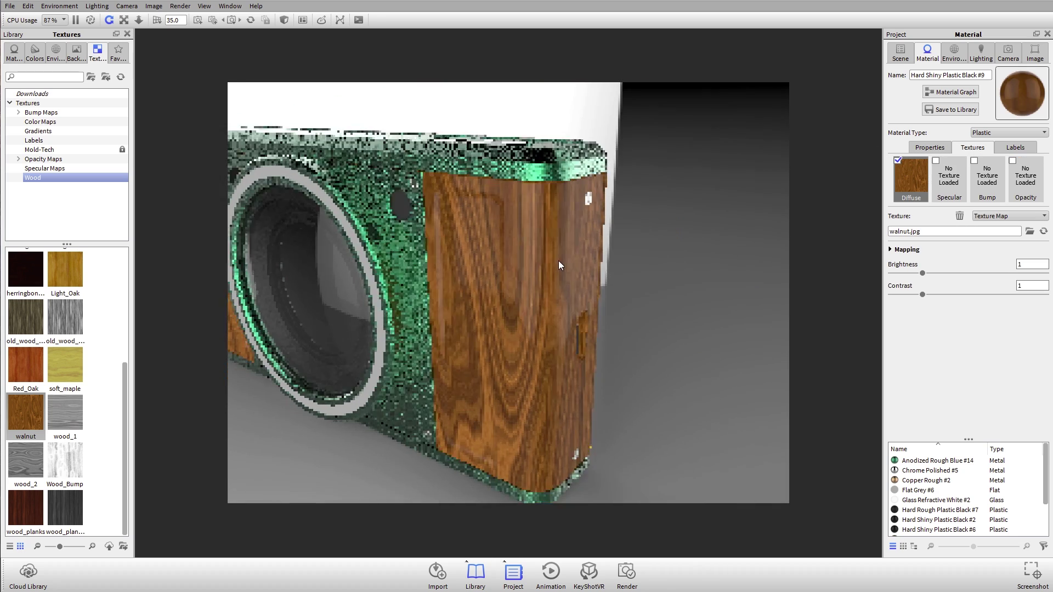
Orbit around the wood-clad camera body and expand the walnut texture's Mapping settings
{"action": "left_click_drag", "start_coordinate": [559, 262], "coordinate": [524, 266]}
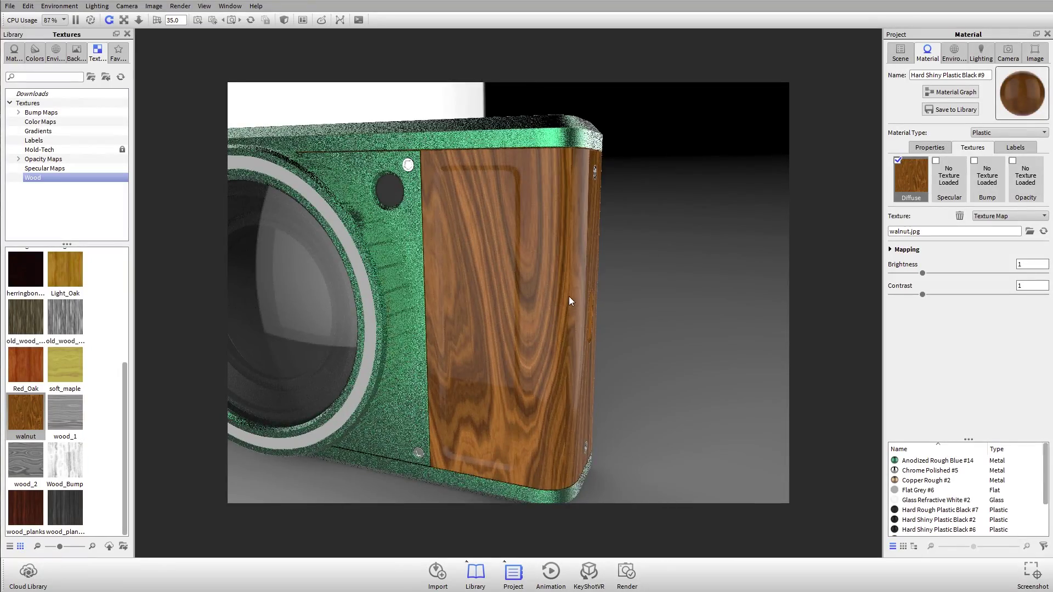
{"action": "left_click_drag", "start_coordinate": [569, 296], "coordinate": [529, 301]}
{"action": "left_click_drag", "start_coordinate": [595, 274], "coordinate": [641, 278]}
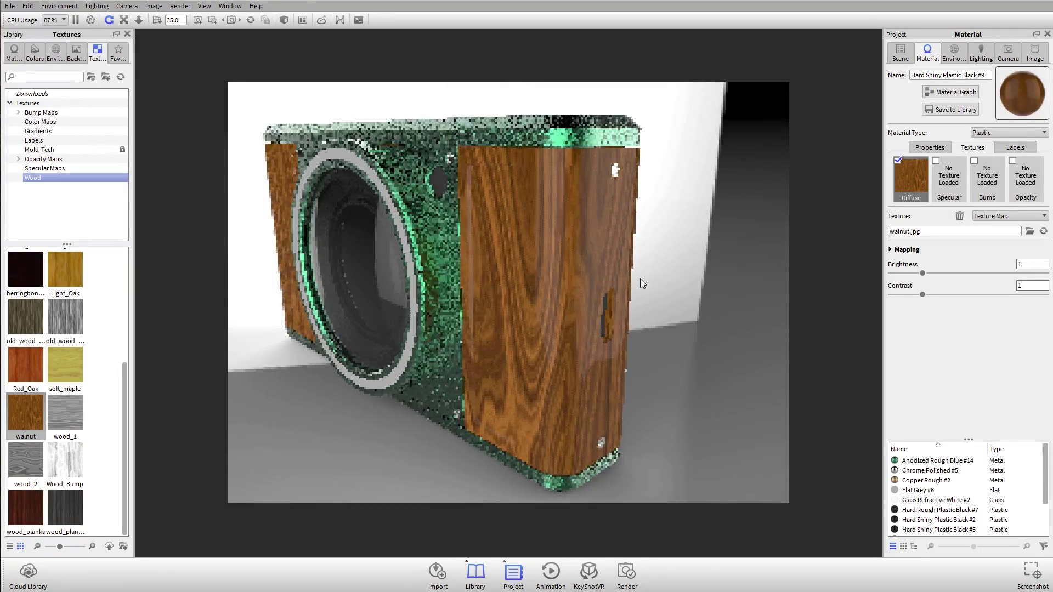
{"action": "left_click_drag", "start_coordinate": [531, 251], "coordinate": [478, 246]}
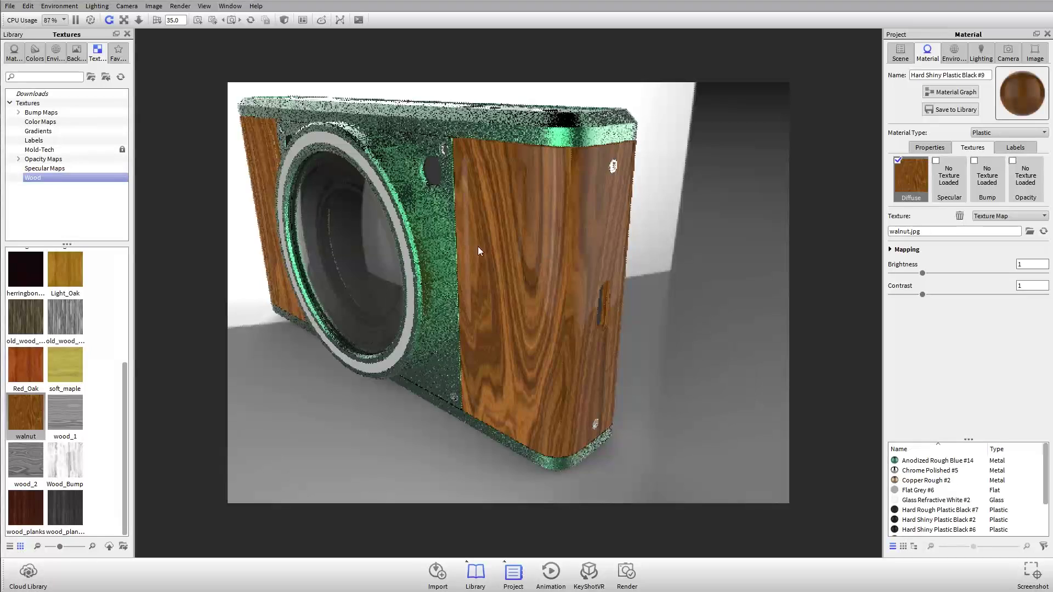
{"action": "left_click", "coordinate": [908, 251]}
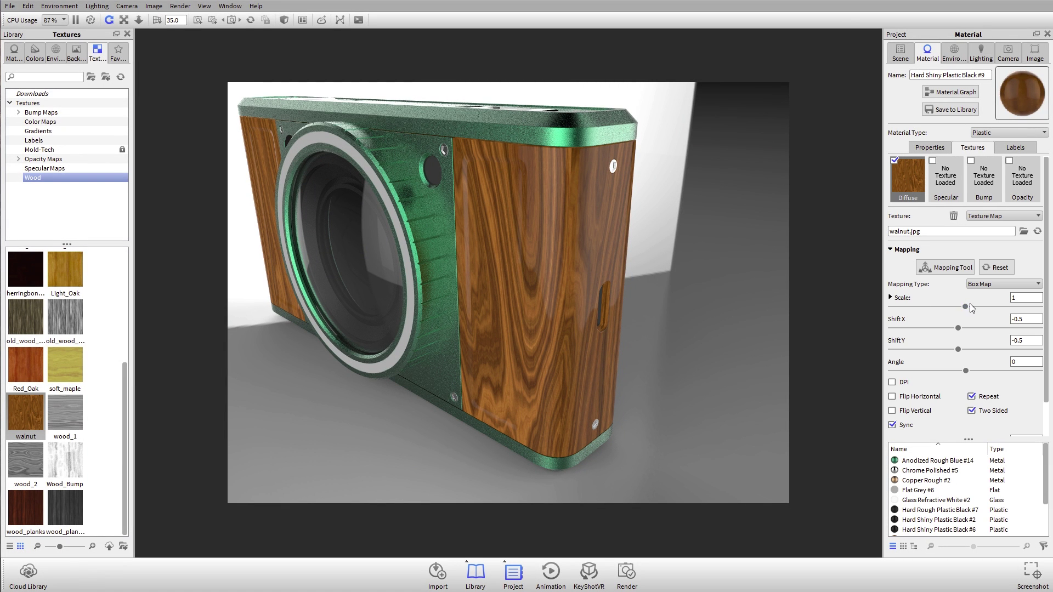
Shrink the walnut map scale to 0.728 and reposition it interactively on the panel
{"action": "left_click_drag", "start_coordinate": [965, 308], "coordinate": [945, 306]}
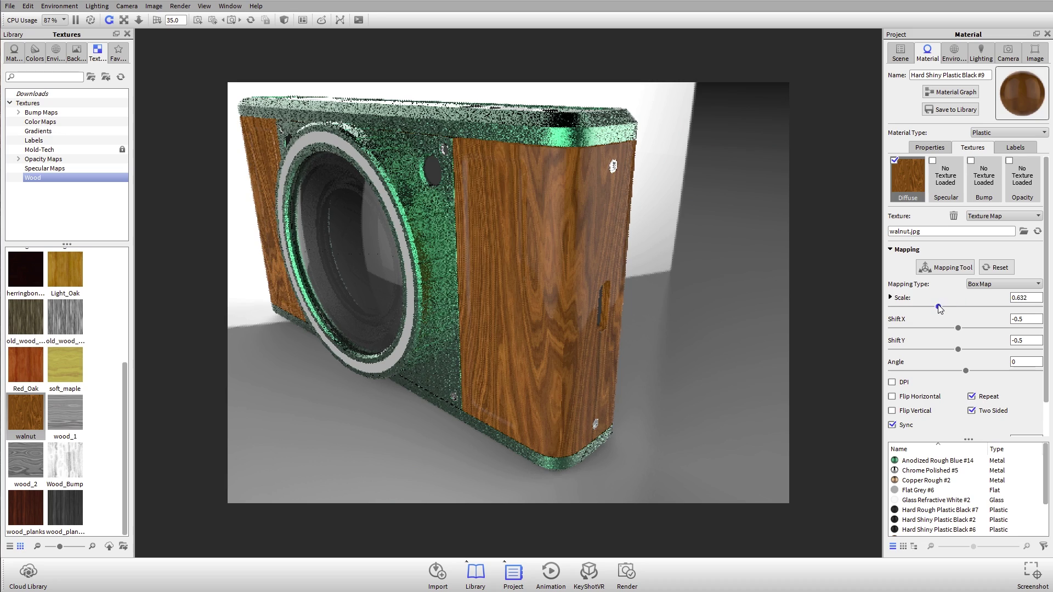
{"action": "scroll", "coordinate": [624, 332], "scroll_direction": "up", "scroll_amount": 3}
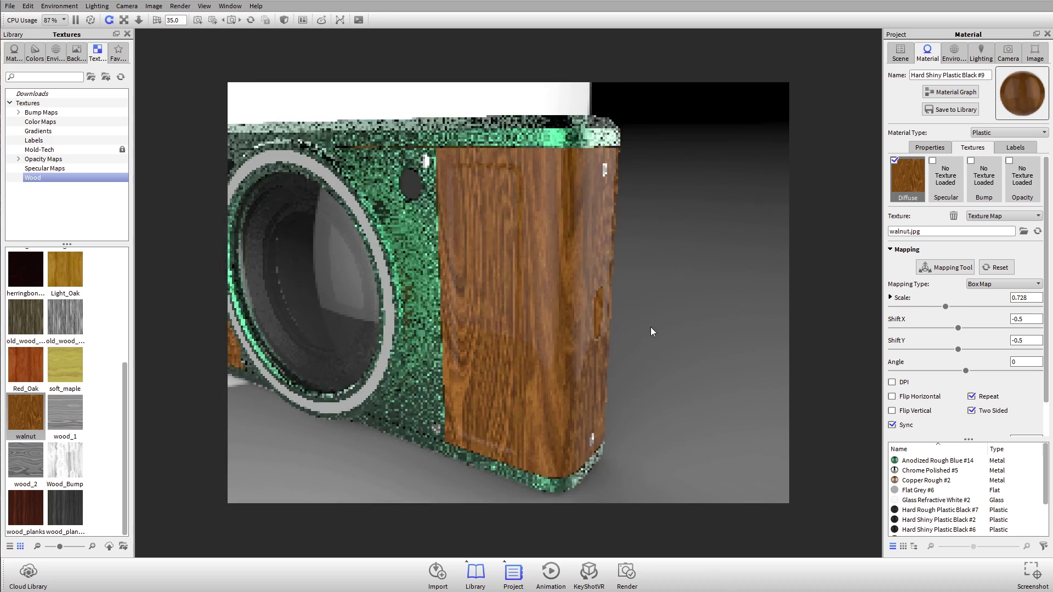
{"action": "left_click", "coordinate": [943, 269]}
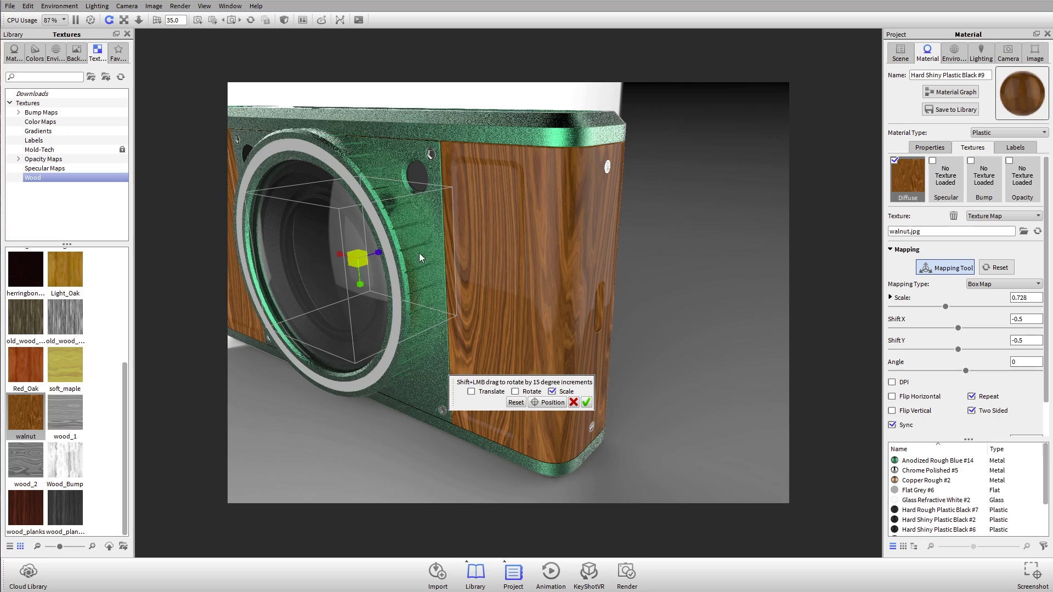
{"action": "left_click", "coordinate": [515, 391]}
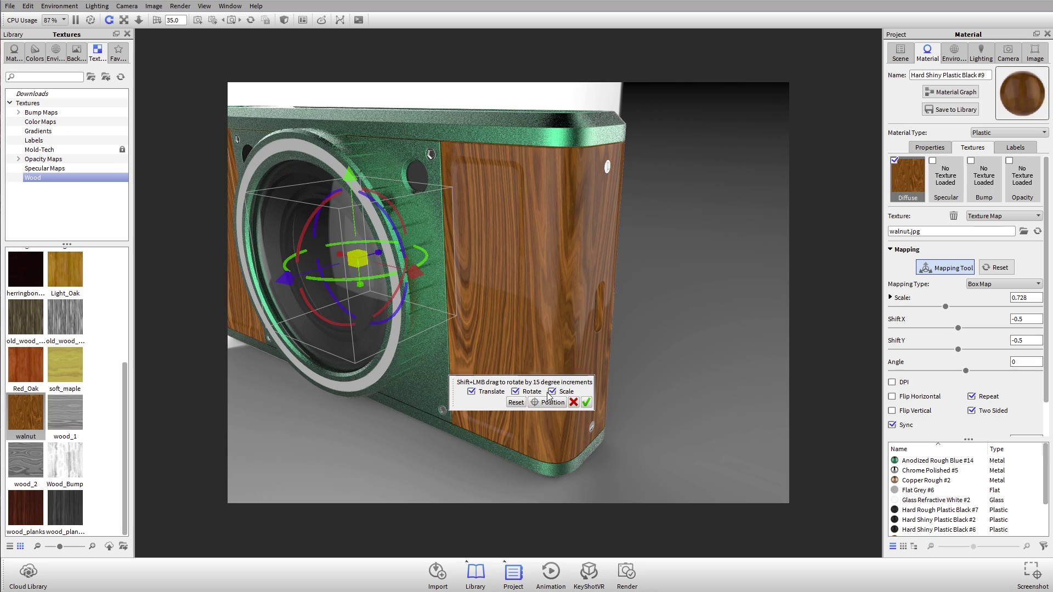
{"action": "left_click_drag", "start_coordinate": [416, 272], "coordinate": [319, 242]}
{"action": "left_click", "coordinate": [301, 242]}
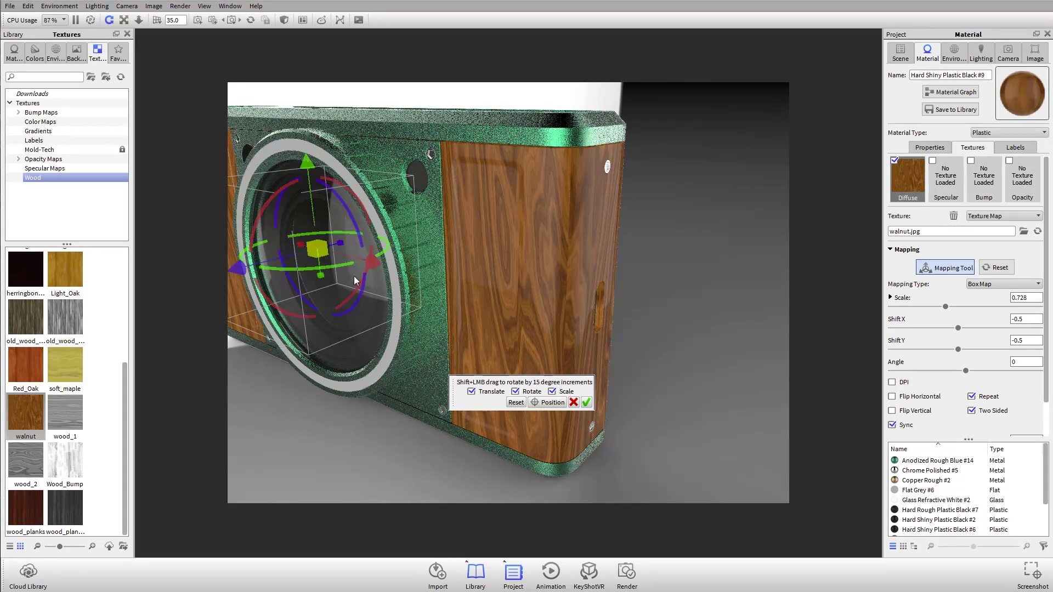
{"action": "left_click", "coordinate": [586, 402]}
Orbit to inspect the wood grain on the camera's top and side, then check the Bump slot
{"action": "left_click_drag", "start_coordinate": [592, 405], "coordinate": [717, 206]}
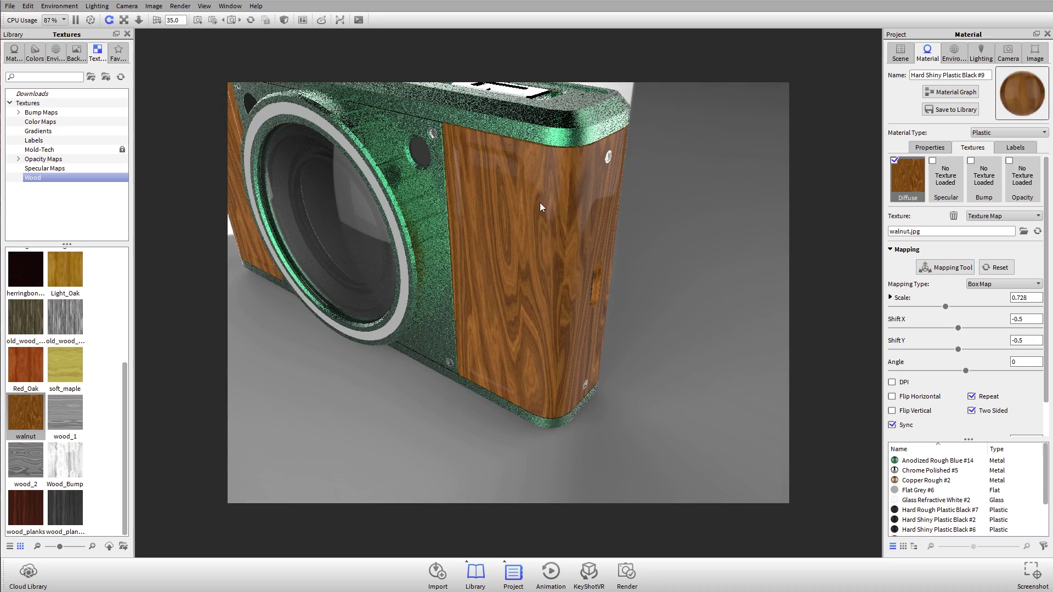
{"action": "left_click_drag", "start_coordinate": [710, 212], "coordinate": [473, 220]}
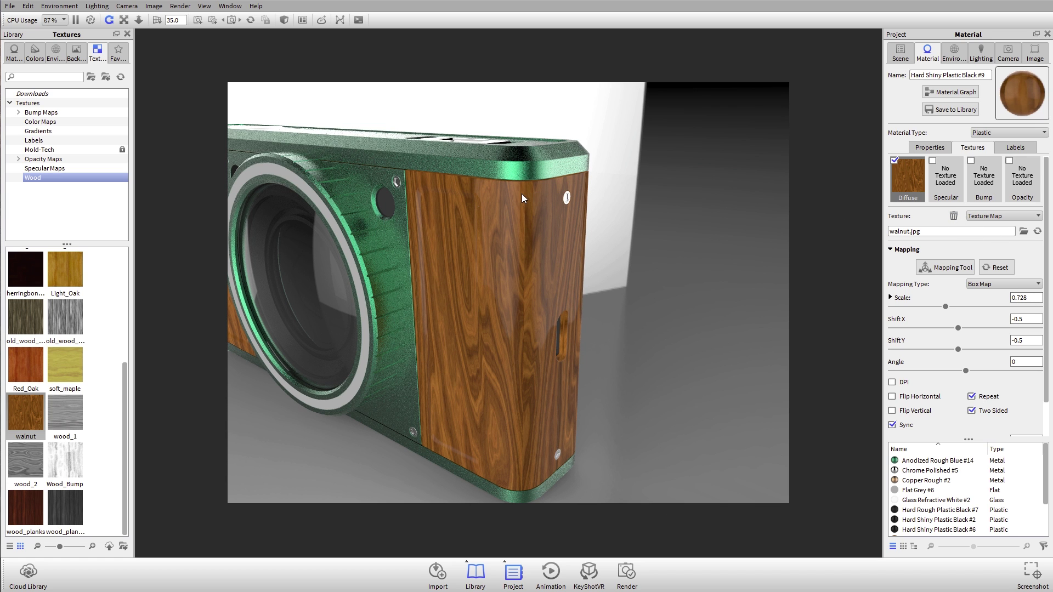
{"action": "scroll", "coordinate": [524, 220], "scroll_direction": "up", "scroll_amount": 2}
{"action": "scroll", "coordinate": [531, 301], "scroll_direction": "up", "scroll_amount": 5}
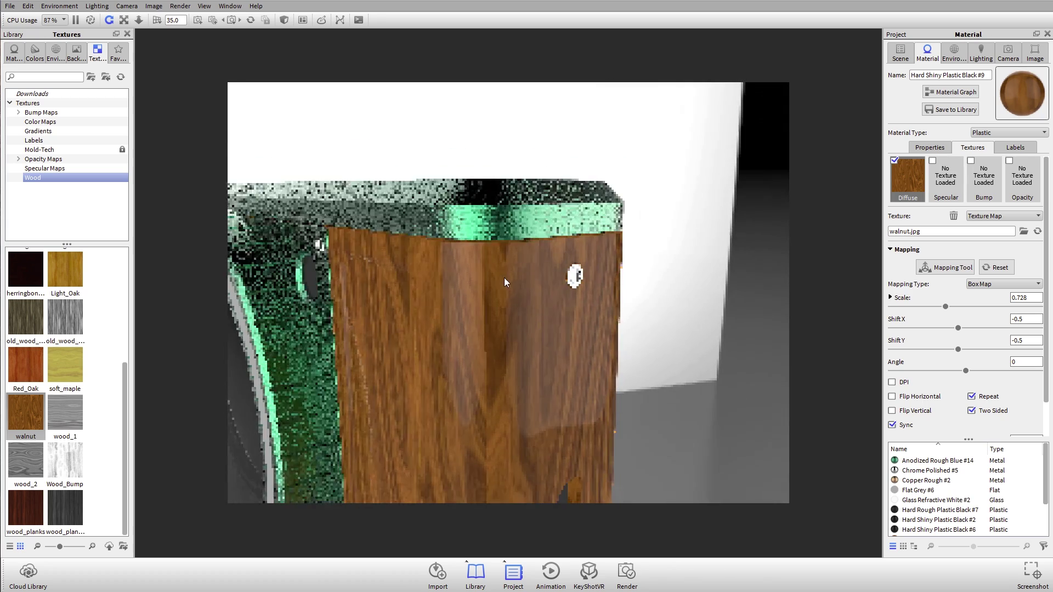
{"action": "left_click", "coordinate": [986, 180]}
Move the walnut texture into the Bump slot and orbit to view the bumped side
{"action": "left_click", "coordinate": [910, 179]}
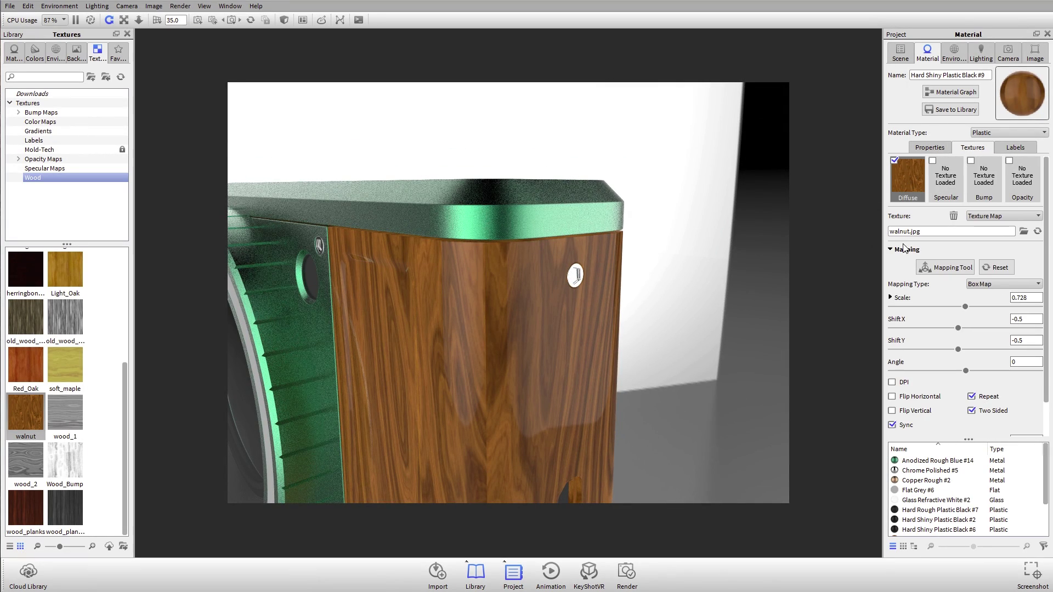
{"action": "left_click", "coordinate": [907, 249]}
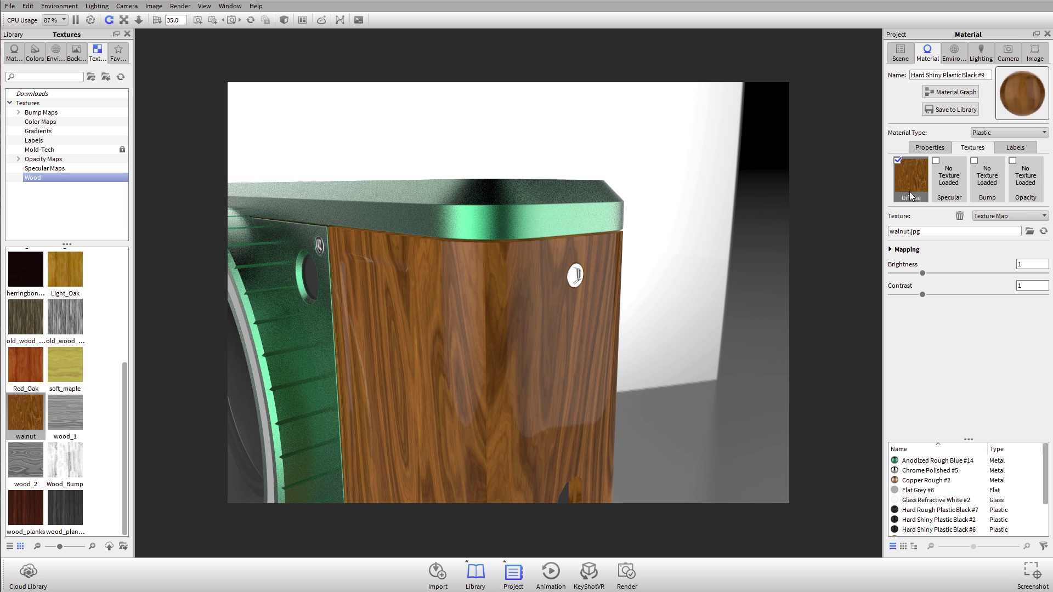
{"action": "left_click_drag", "start_coordinate": [903, 182], "coordinate": [993, 179]}
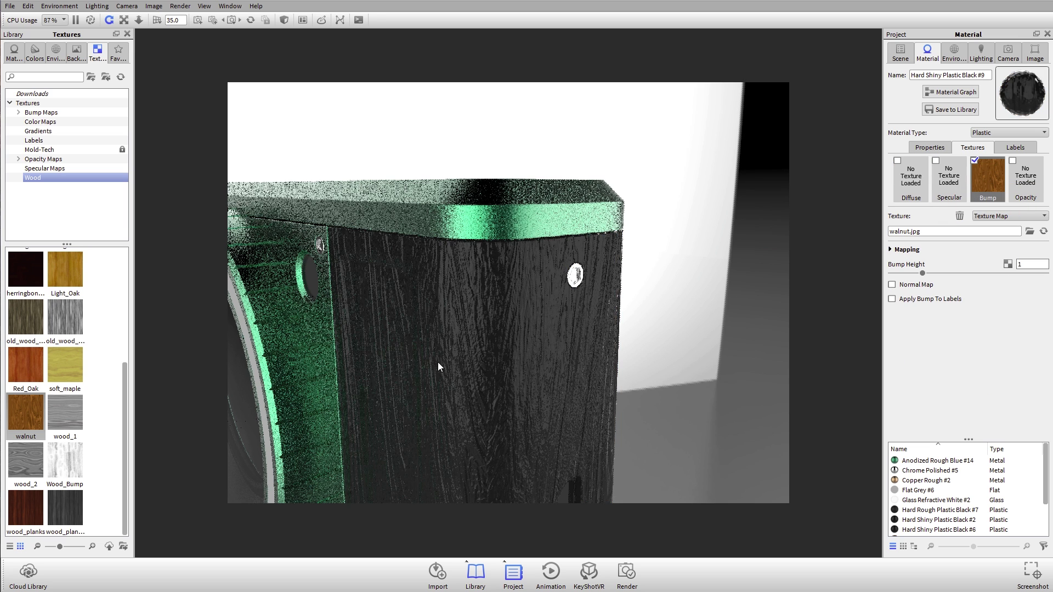
{"action": "left_click_drag", "start_coordinate": [499, 357], "coordinate": [487, 288]}
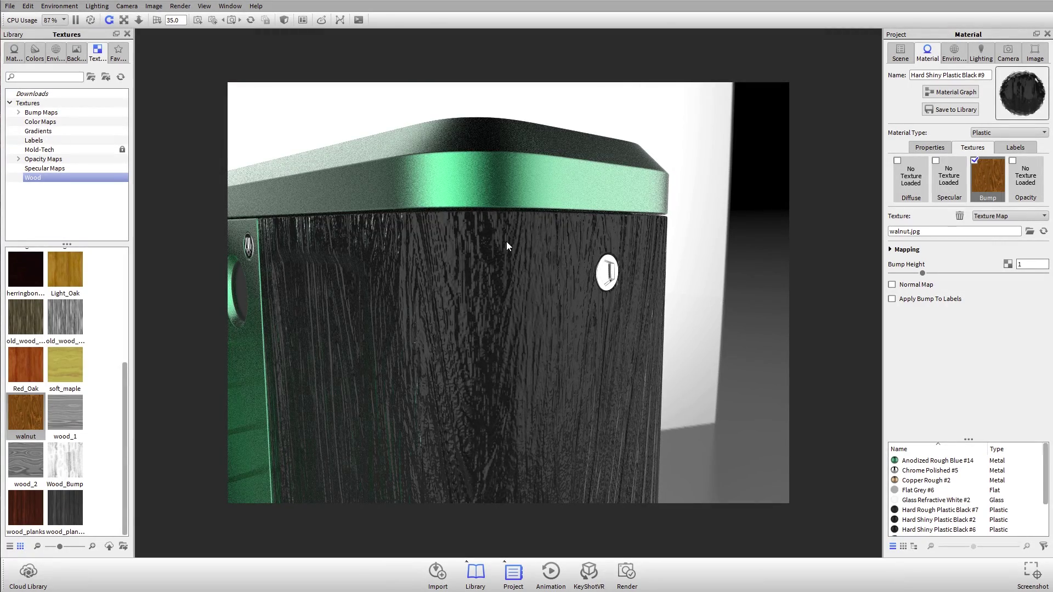
{"action": "left_click_drag", "start_coordinate": [510, 267], "coordinate": [565, 313]}
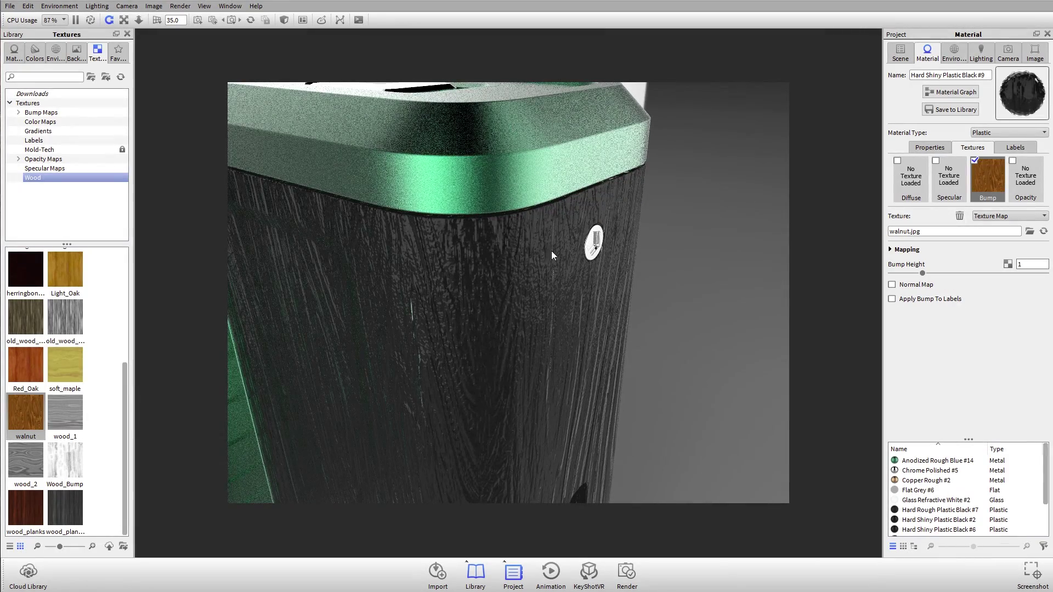
{"action": "left_click_drag", "start_coordinate": [449, 284], "coordinate": [455, 341]}
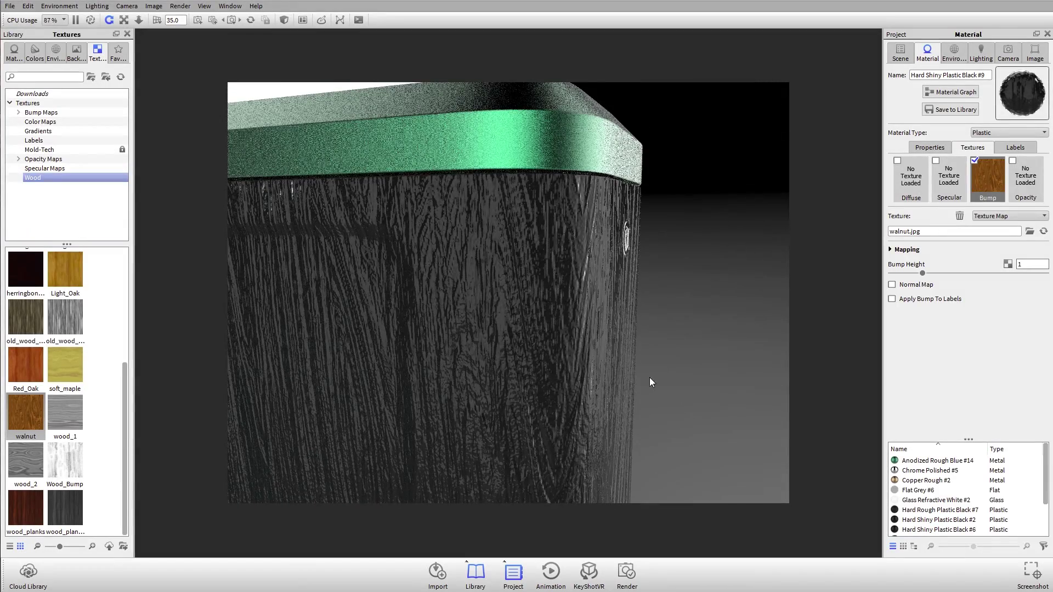
{"action": "left_click_drag", "start_coordinate": [651, 382], "coordinate": [665, 378]}
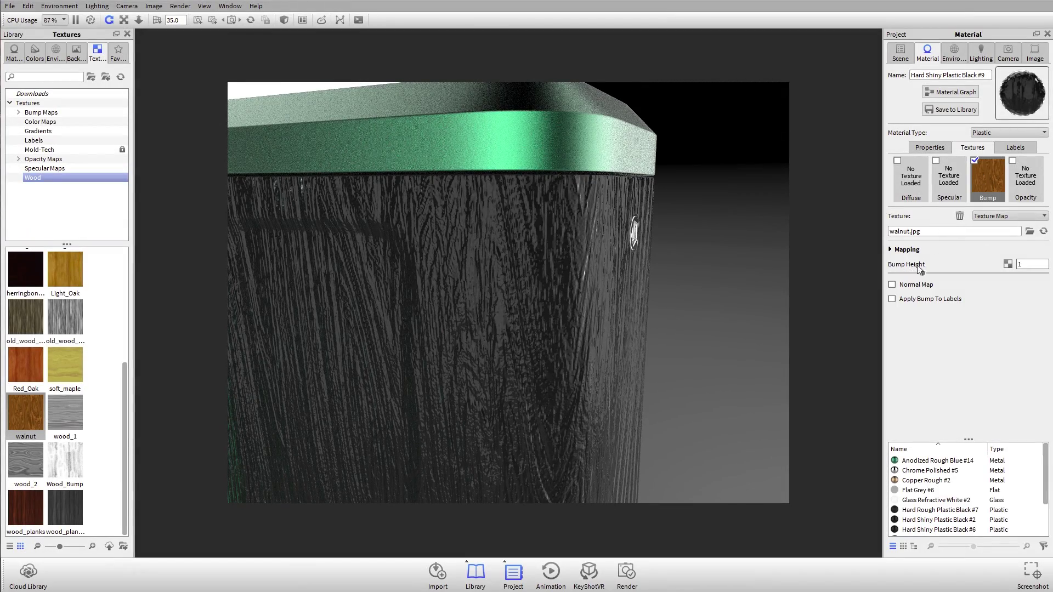
Set the walnut bump height to 0.2
{"action": "mouse_move", "coordinate": [921, 274]}
{"action": "left_mouse_down"}
{"action": "mouse_move", "coordinate": [885, 279]}
{"action": "mouse_move", "coordinate": [912, 274]}
{"action": "mouse_move", "coordinate": [900, 273]}
{"action": "left_mouse_up"}
{"action": "left_click", "coordinate": [1043, 264]}
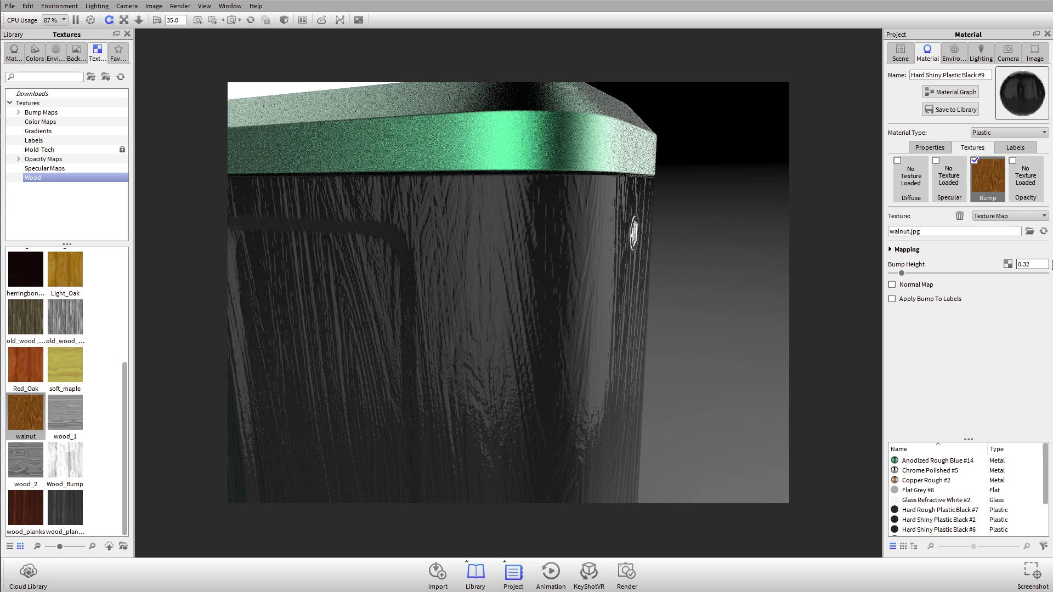
{"action": "double_click", "coordinate": [1043, 263]}
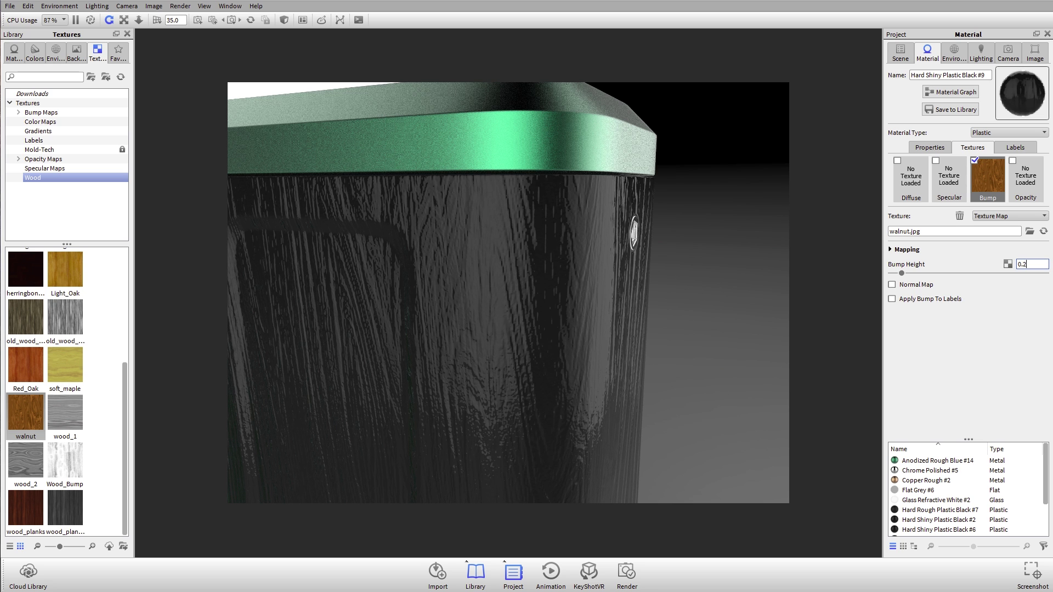
{"action": "type", "text": "2"}
{"action": "key", "text": "Return"}
Inspect the bumped side panel and copy walnut back into the Diffuse slot
{"action": "left_click_drag", "start_coordinate": [538, 301], "coordinate": [523, 337]}
{"action": "left_click_drag", "start_coordinate": [410, 290], "coordinate": [640, 332]}
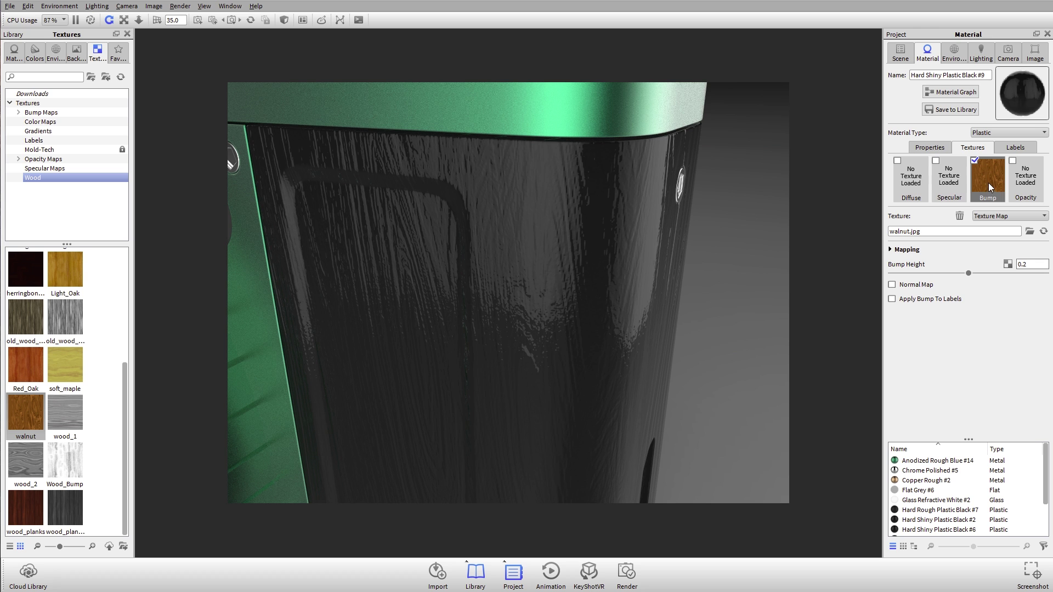
{"action": "left_click_drag", "start_coordinate": [989, 182], "coordinate": [909, 176]}
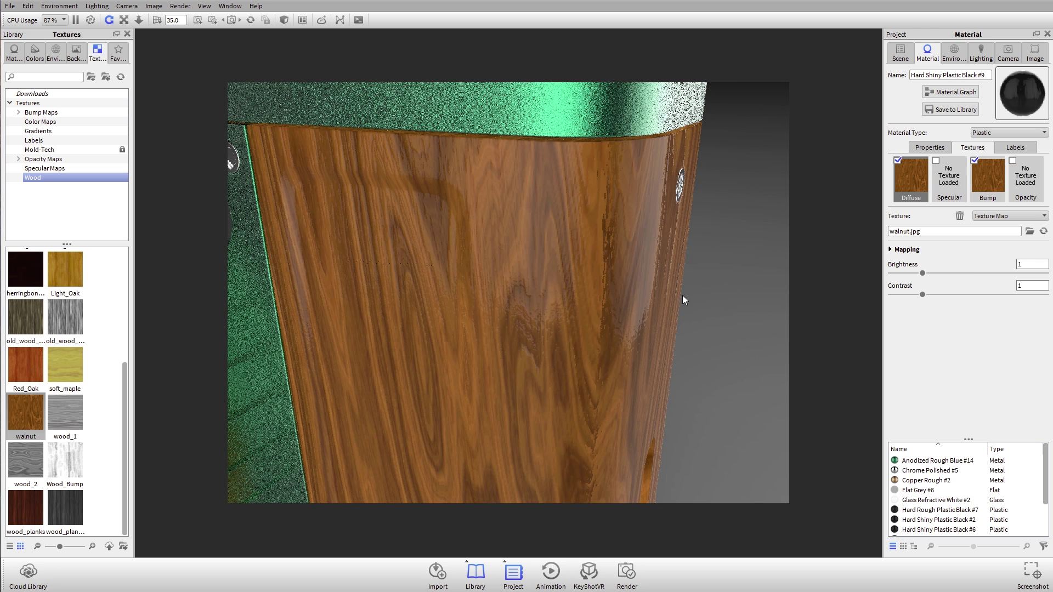
Compare the walnut Diffuse and Bump slot settings, then delete the walnut bump texture
{"action": "left_click_drag", "start_coordinate": [474, 225], "coordinate": [675, 265]}
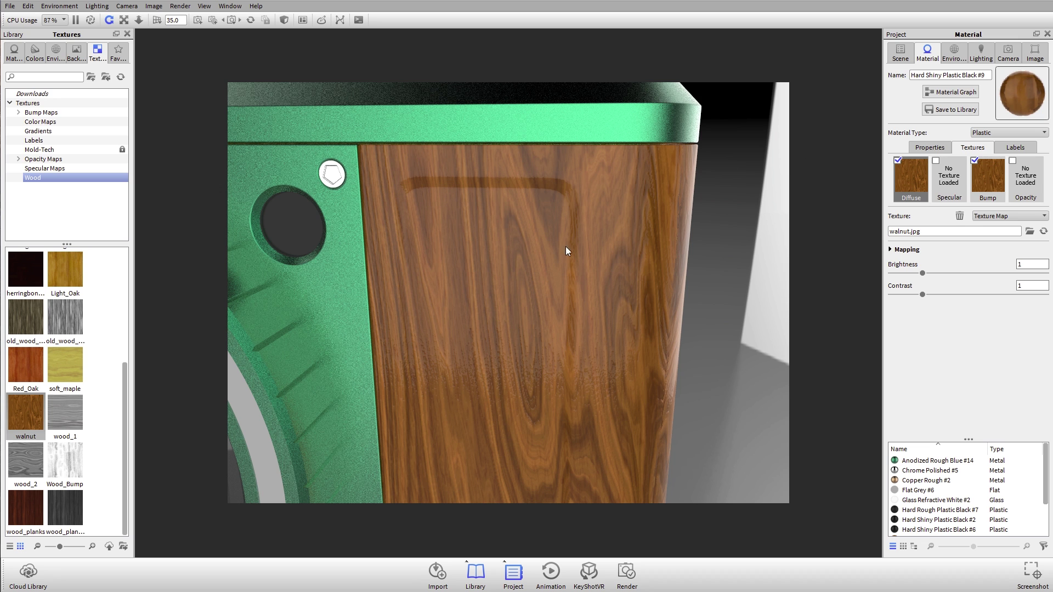
{"action": "left_click", "coordinate": [989, 181]}
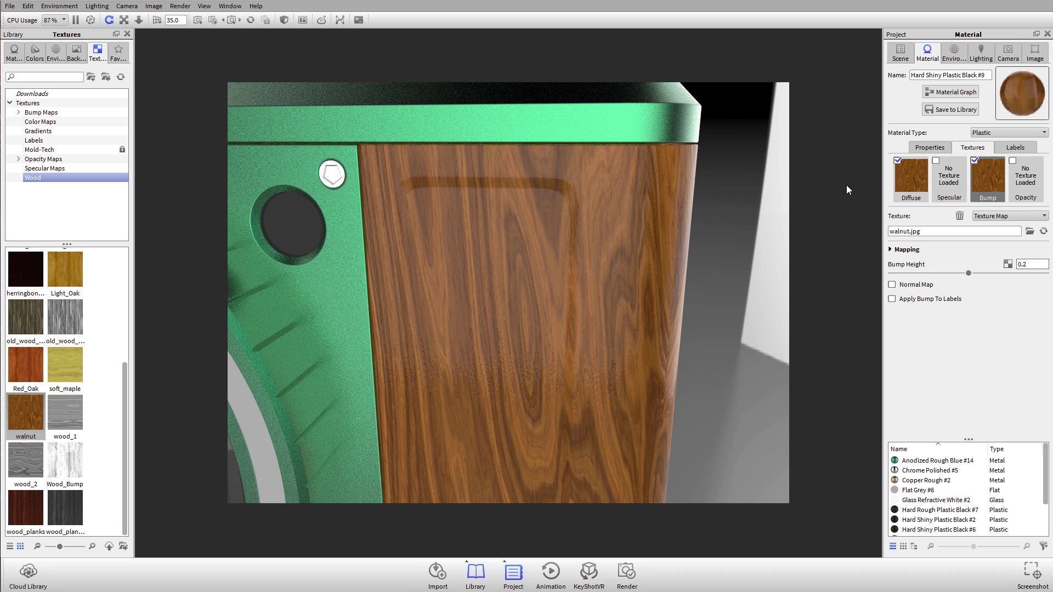
{"action": "left_click", "coordinate": [891, 183]}
{"action": "left_click", "coordinate": [987, 180]}
{"action": "left_click", "coordinate": [911, 181]}
{"action": "left_click", "coordinate": [984, 186]}
{"action": "left_click_drag", "start_coordinate": [614, 248], "coordinate": [438, 265]}
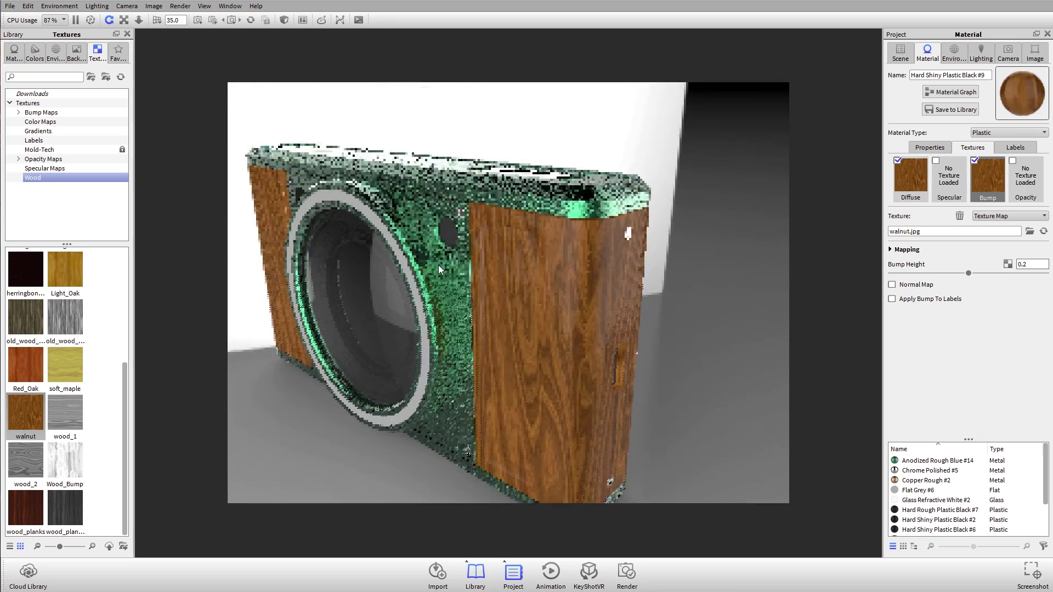
{"action": "left_click", "coordinate": [959, 216]}
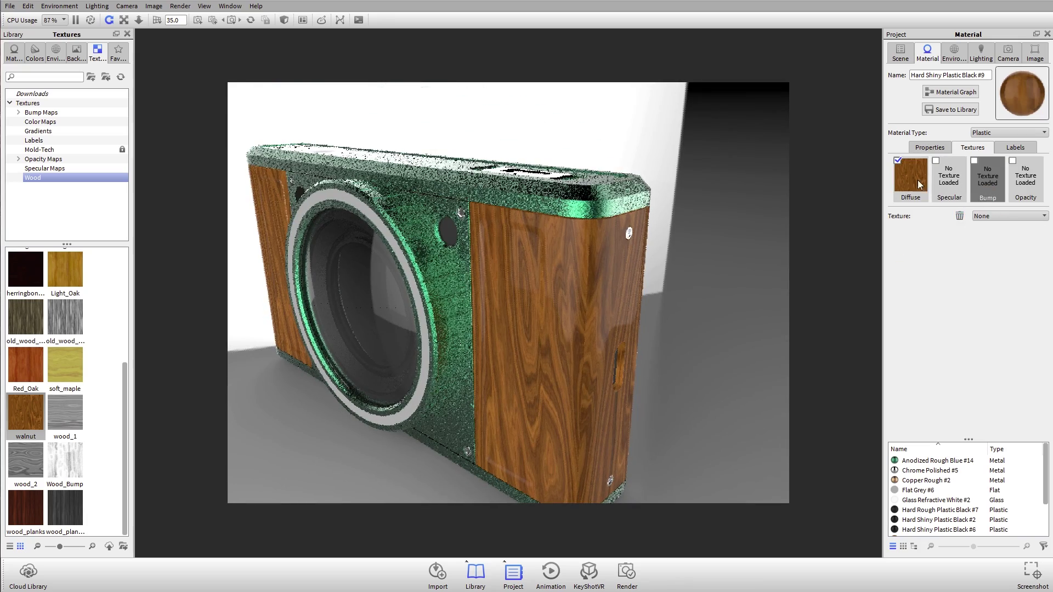
Delete the walnut diffuse texture so the panels return to plain black plastic
{"action": "left_click", "coordinate": [959, 216]}
{"action": "scroll", "coordinate": [493, 248], "scroll_direction": "up", "scroll_amount": 3}
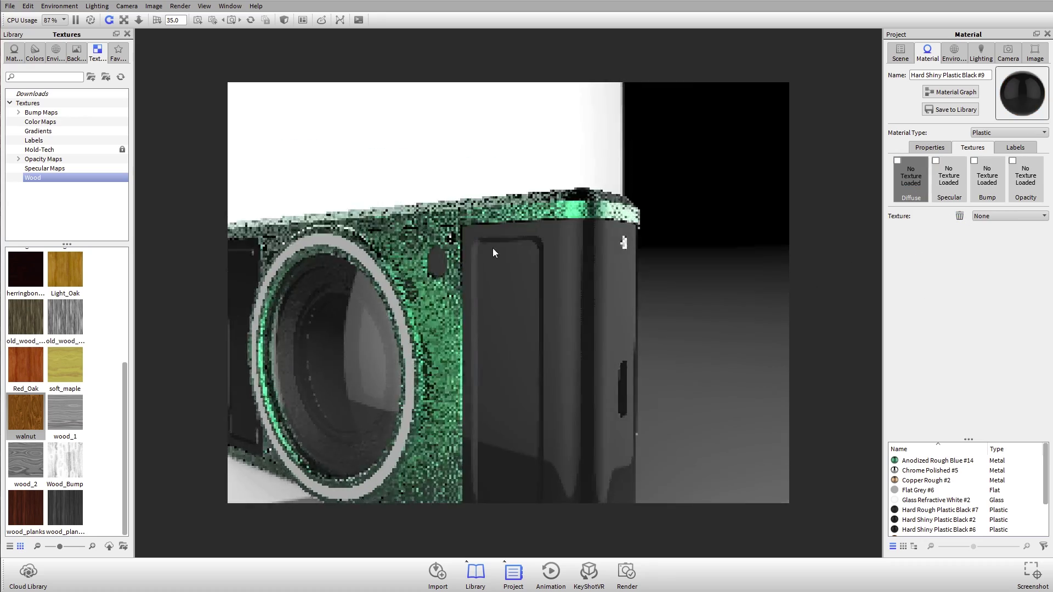
{"action": "left_click_drag", "start_coordinate": [492, 248], "coordinate": [535, 268]}
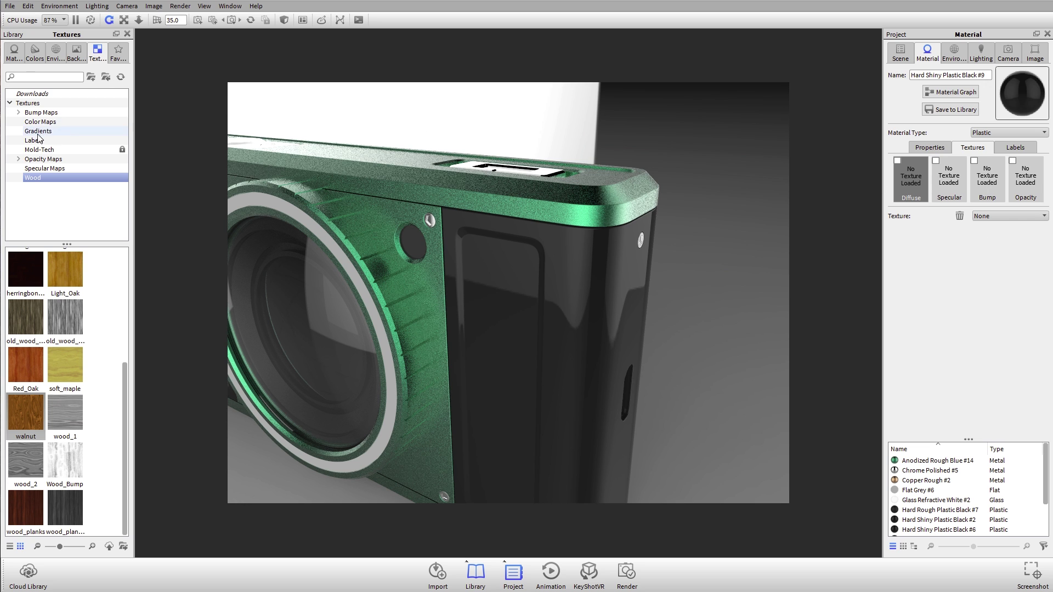
Expand the library's Bump Maps category and open the Normal Maps textures
{"action": "left_click", "coordinate": [25, 113]}
{"action": "left_click", "coordinate": [18, 112]}
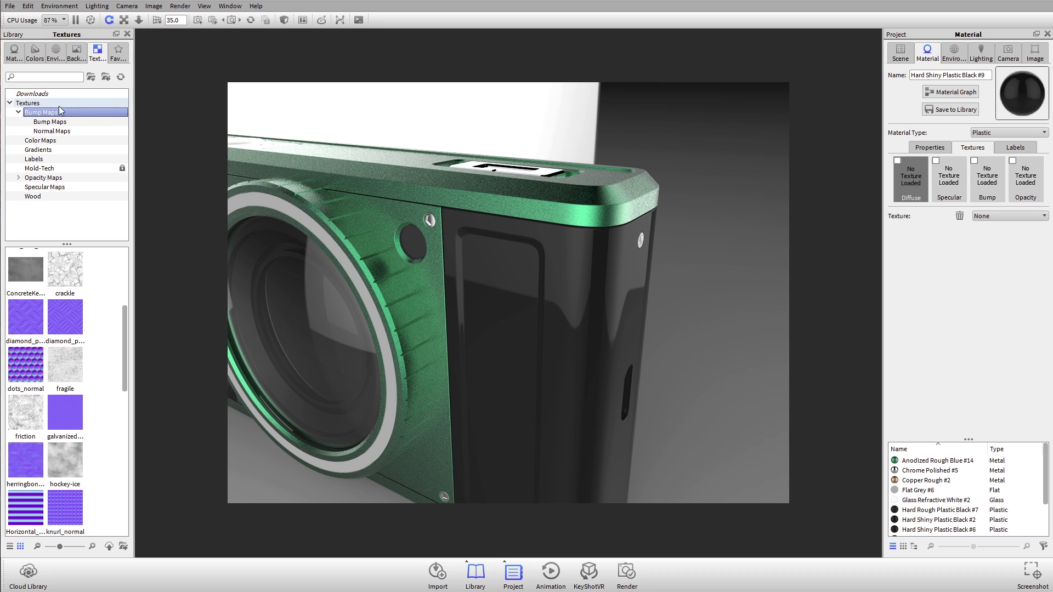
{"action": "left_click", "coordinate": [49, 122]}
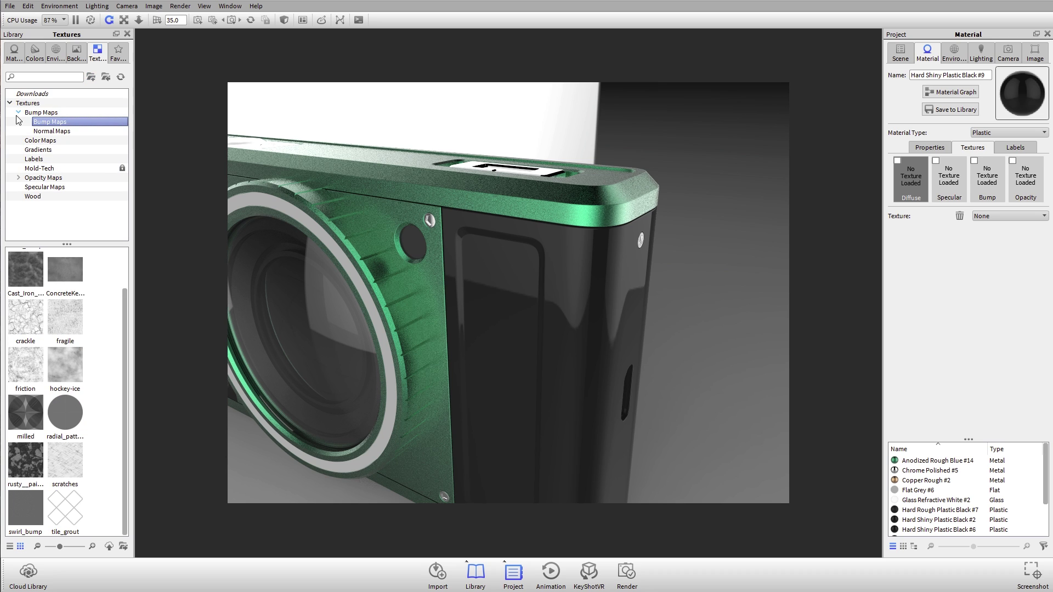
{"action": "left_click", "coordinate": [40, 113]}
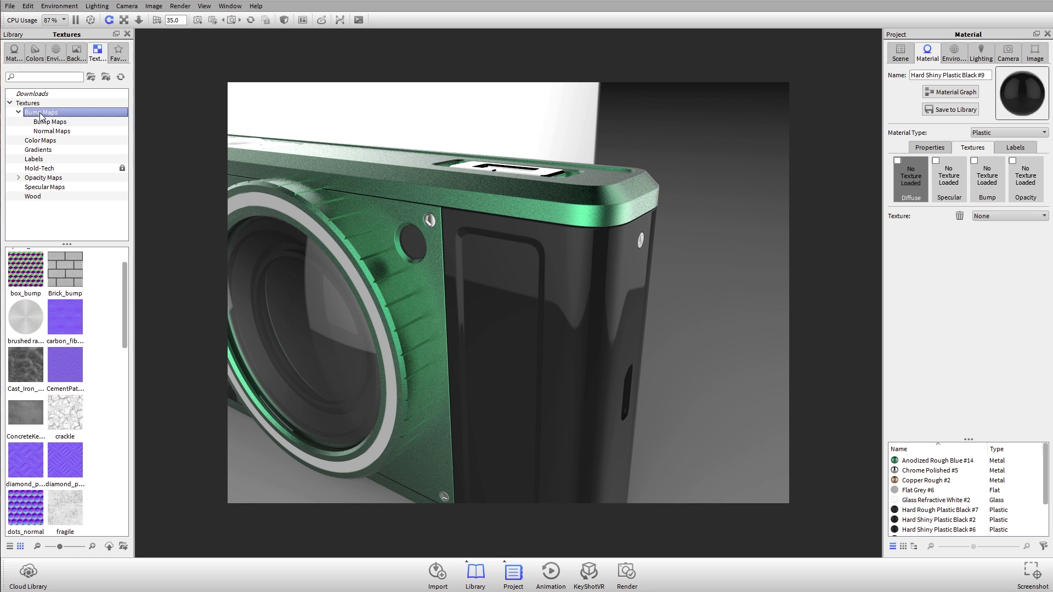
{"action": "left_click", "coordinate": [49, 124]}
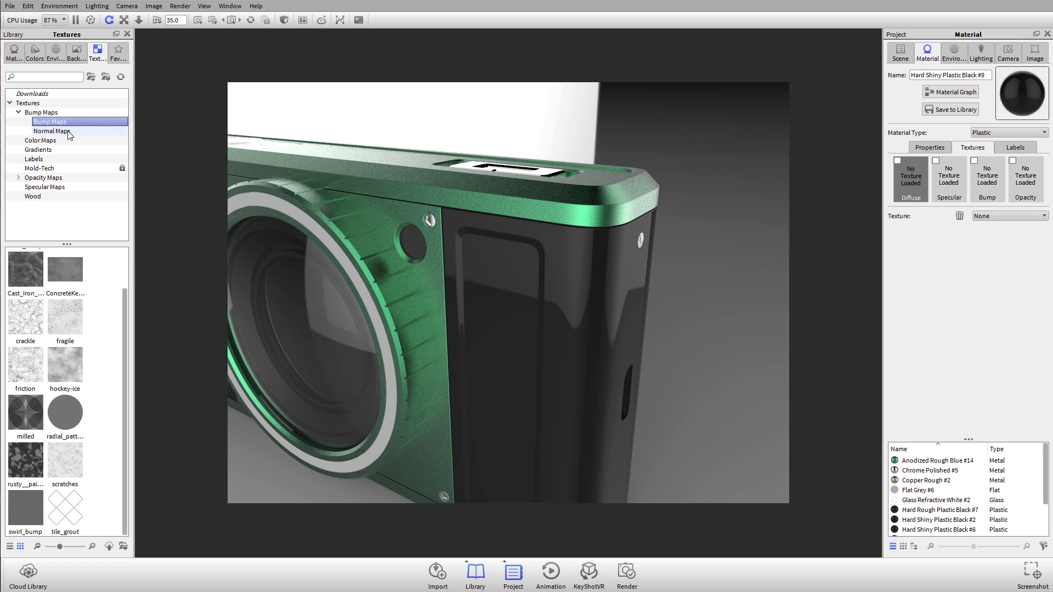
{"action": "left_click", "coordinate": [67, 131]}
{"action": "left_click", "coordinate": [65, 120]}
{"action": "left_click_drag", "start_coordinate": [611, 274], "coordinate": [662, 216]}
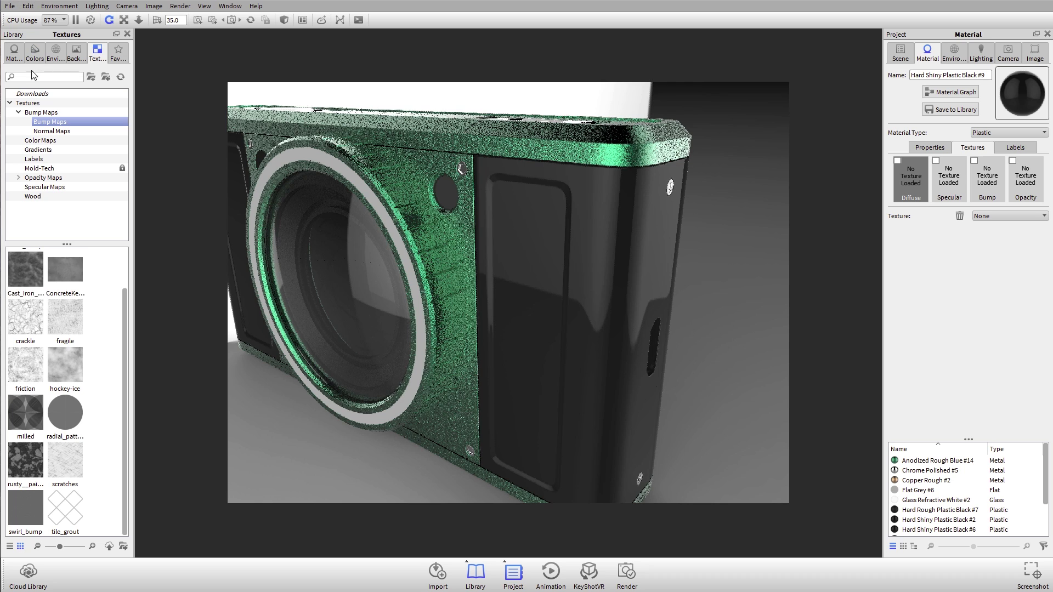
{"action": "left_click", "coordinate": [49, 131]}
{"action": "scroll", "coordinate": [78, 401], "scroll_direction": "down", "scroll_amount": 5}
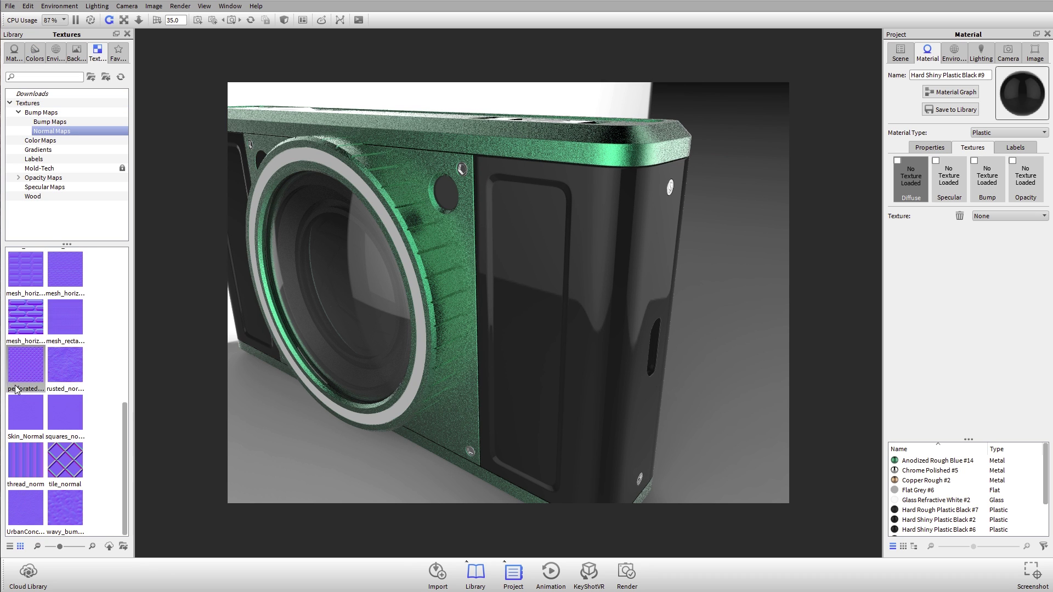
{"action": "double_click", "coordinate": [28, 315]}
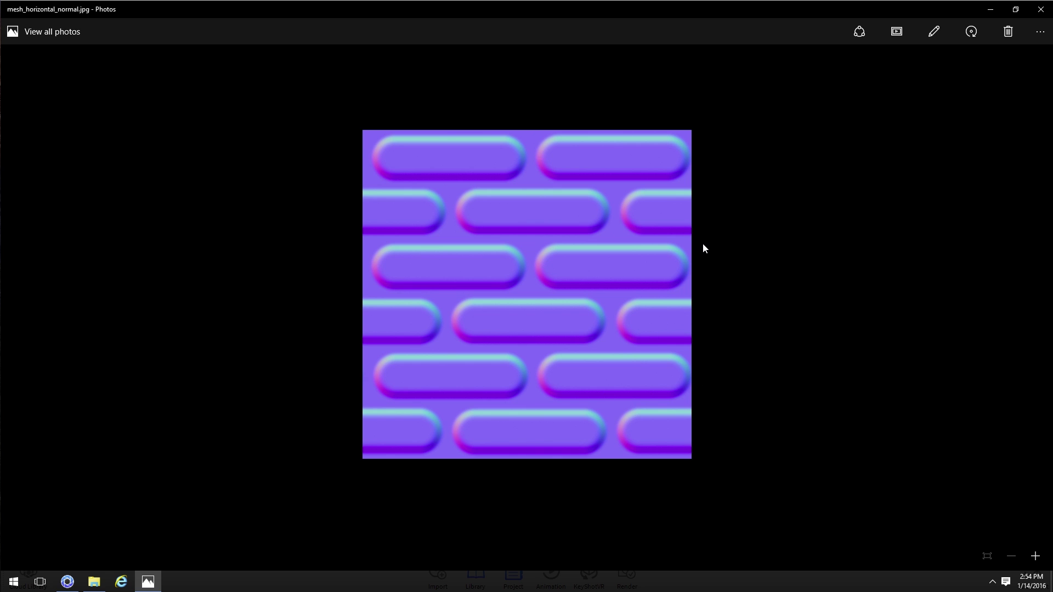
{"action": "left_click", "coordinate": [1040, 9]}
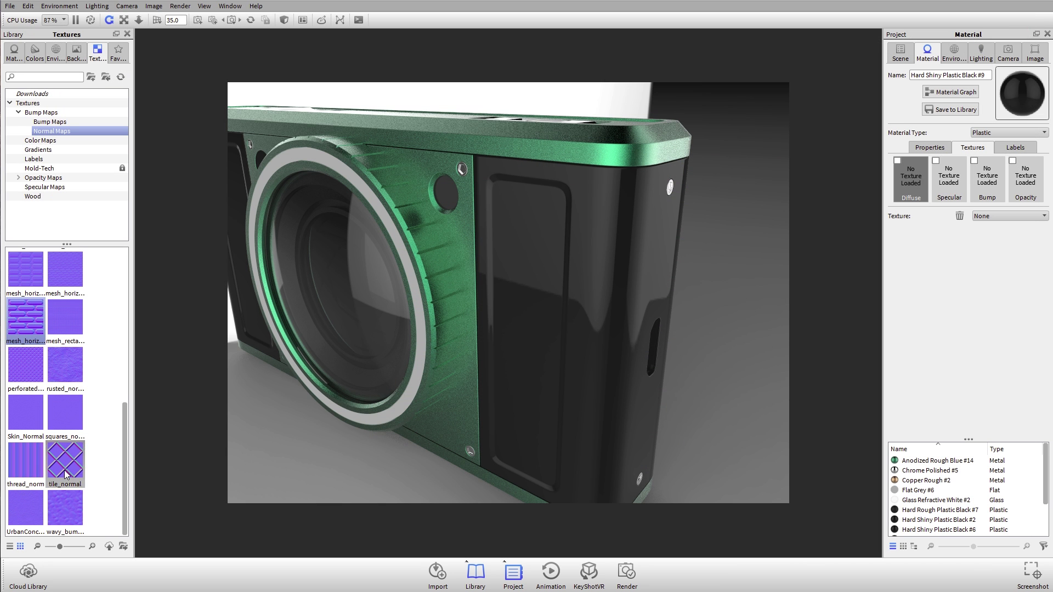
Apply mesh_horizontal_normal as the shell's bump map and toggle its Normal Map option off and on
{"action": "left_click_drag", "start_coordinate": [27, 322], "coordinate": [595, 202]}
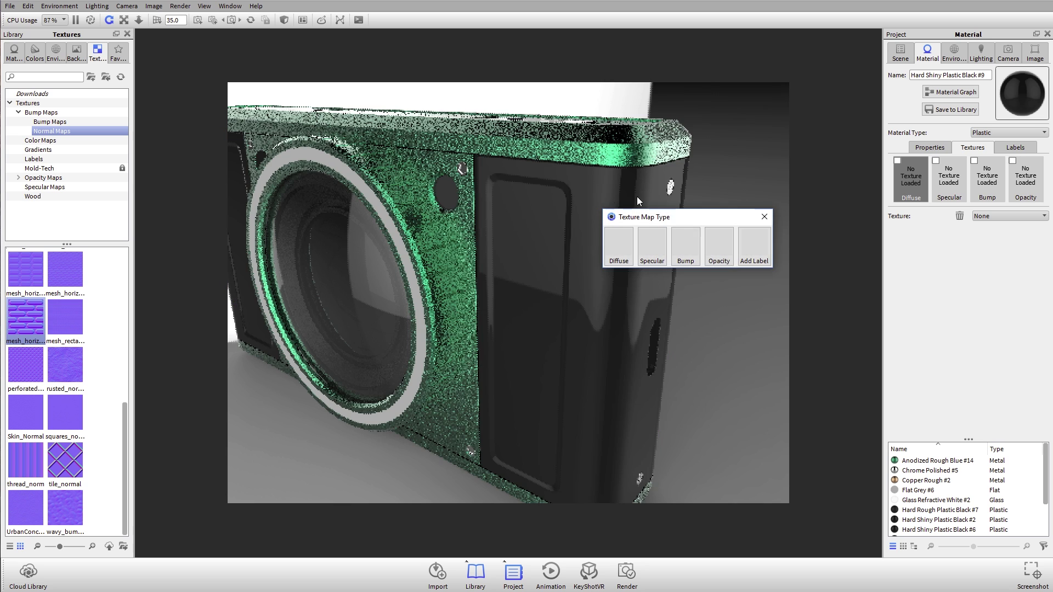
{"action": "left_click", "coordinate": [694, 246]}
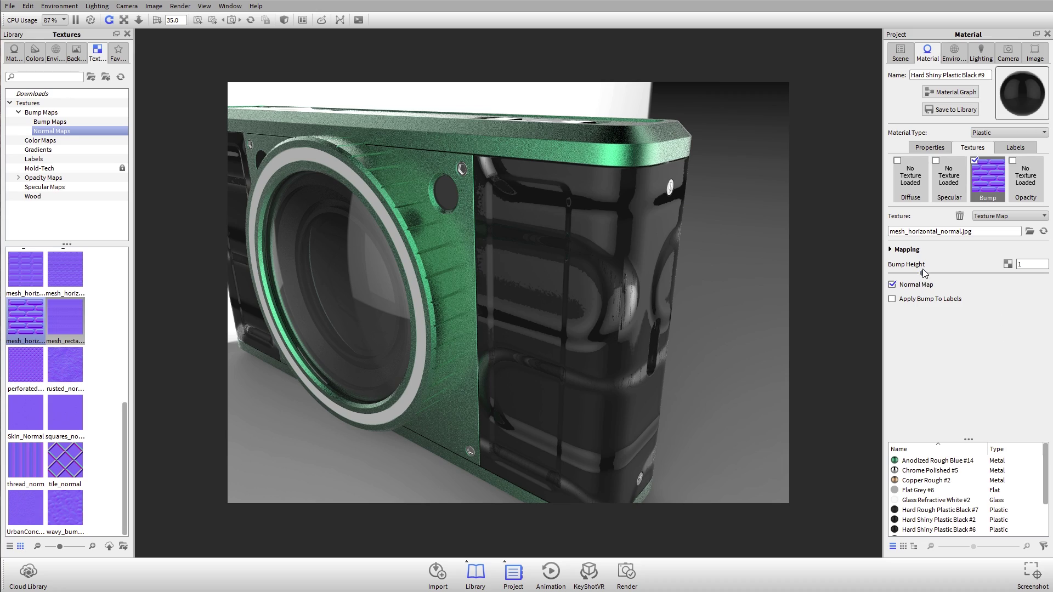
{"action": "left_click", "coordinate": [929, 286]}
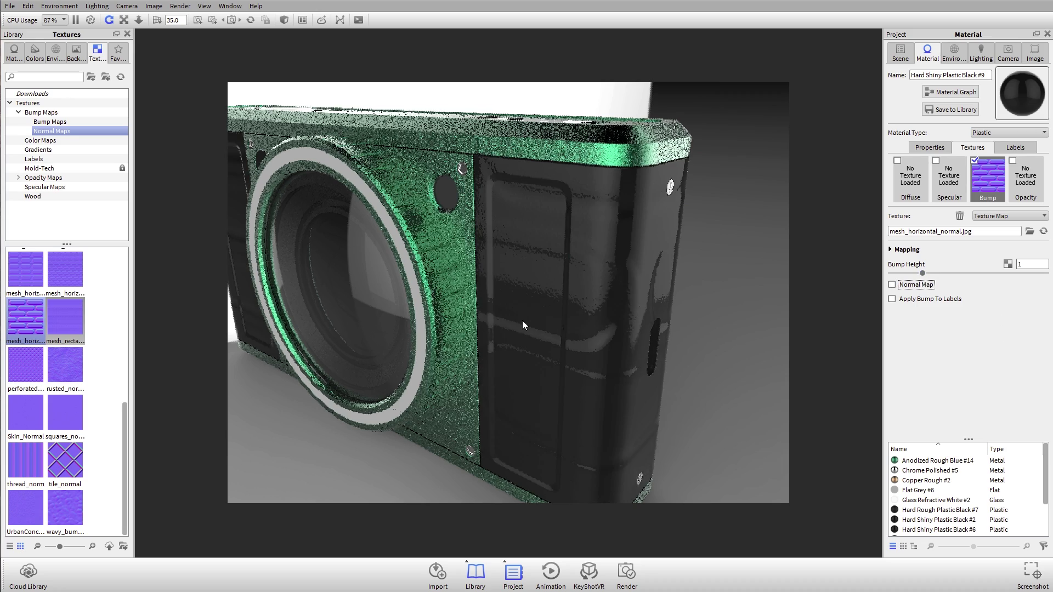
{"action": "scroll", "coordinate": [614, 312], "scroll_direction": "up", "scroll_amount": 5}
{"action": "scroll", "coordinate": [653, 297], "scroll_direction": "down", "scroll_amount": 5}
{"action": "left_click_drag", "start_coordinate": [546, 308], "coordinate": [521, 324]}
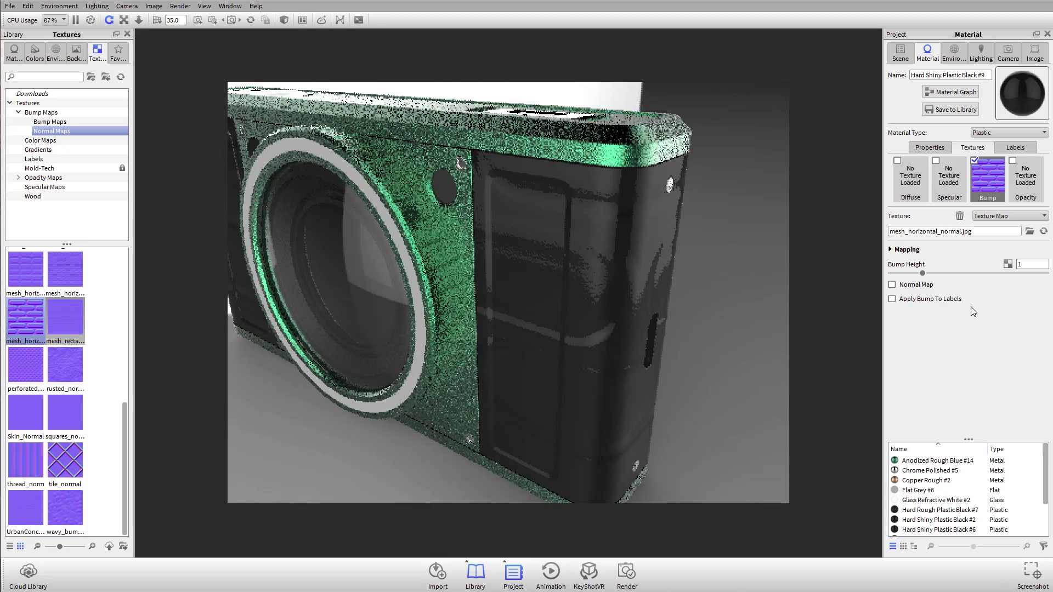
{"action": "left_click", "coordinate": [919, 285]}
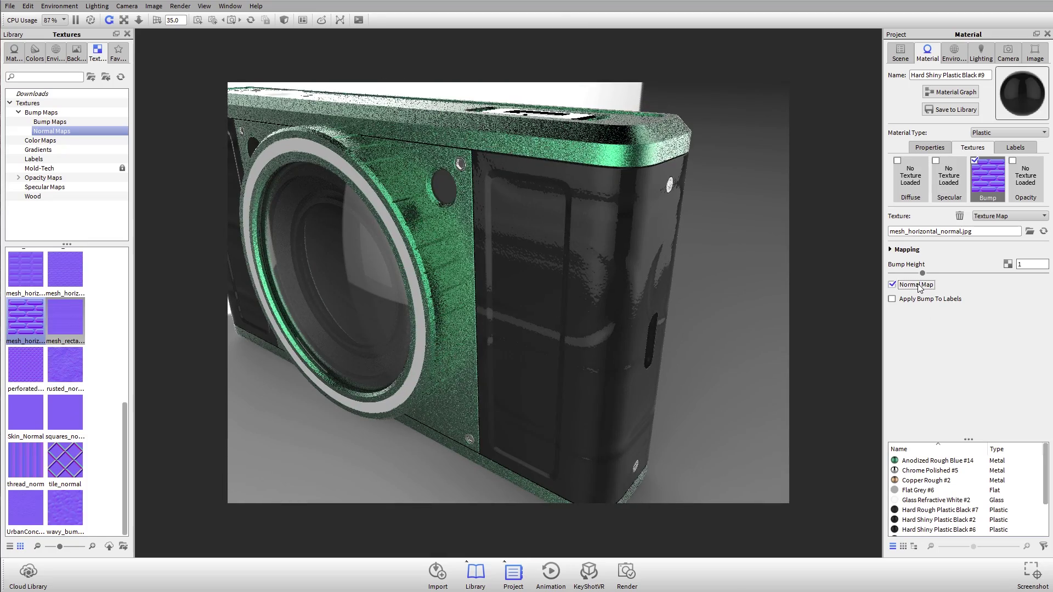
{"action": "scroll", "coordinate": [571, 311], "scroll_direction": "up", "scroll_amount": 5}
{"action": "scroll", "coordinate": [571, 312], "scroll_direction": "down", "scroll_amount": 5}
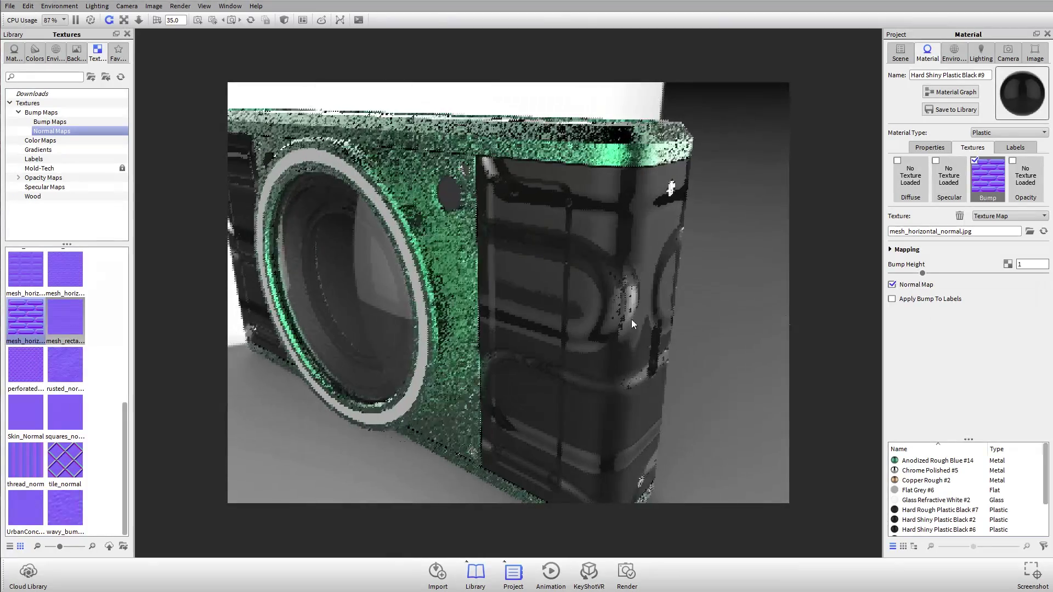
Lower the mesh bump height to 0.125 and orbit to inspect the shell
{"action": "left_click_drag", "start_coordinate": [921, 273], "coordinate": [903, 274]}
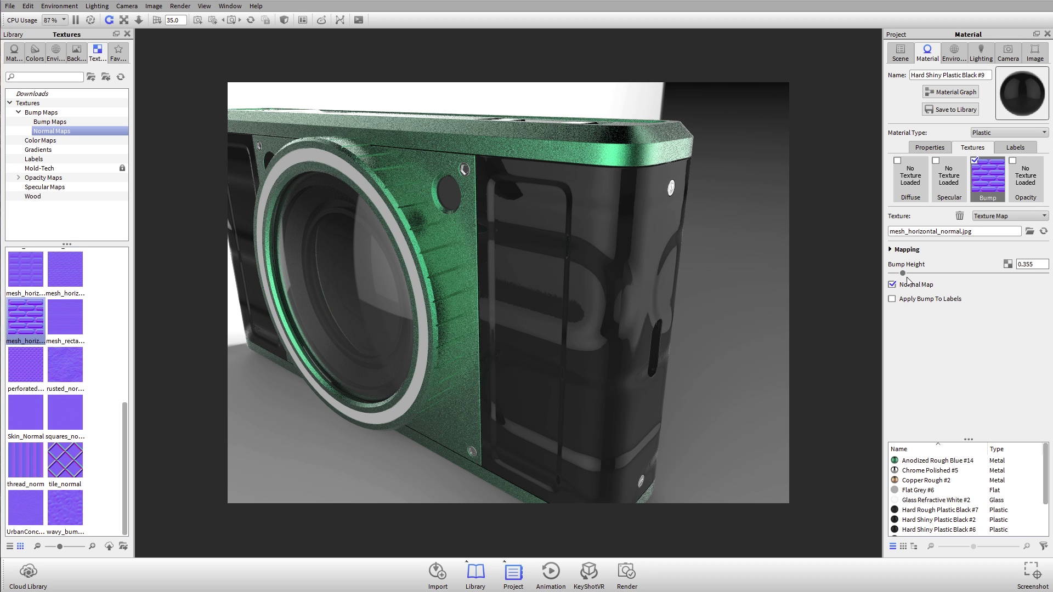
{"action": "left_click_drag", "start_coordinate": [903, 272], "coordinate": [895, 273]}
{"action": "scroll", "coordinate": [551, 308], "scroll_direction": "up", "scroll_amount": 3}
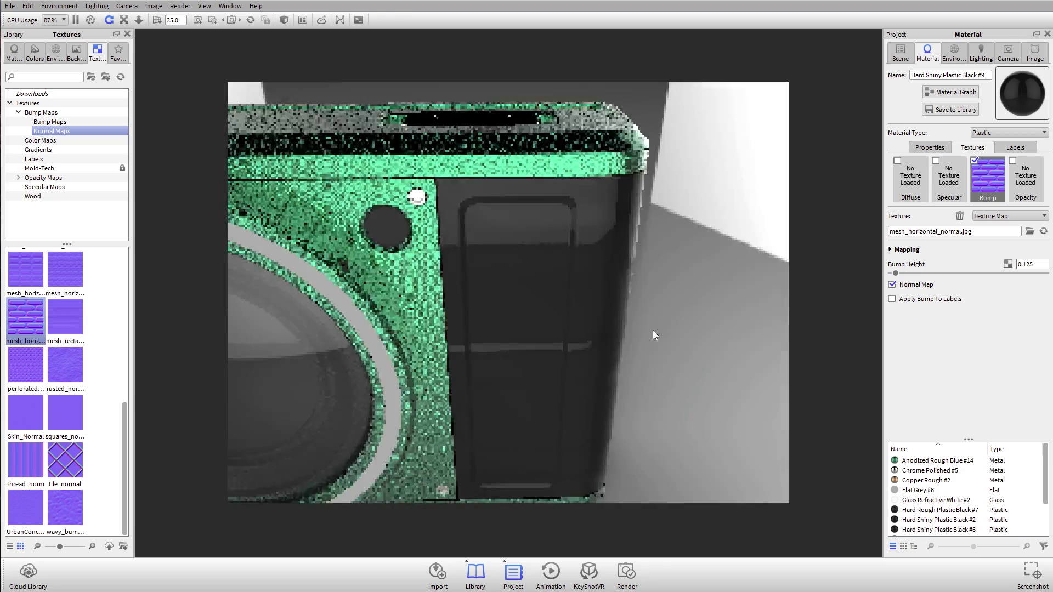
{"action": "scroll", "coordinate": [548, 278], "scroll_direction": "down", "scroll_amount": 3}
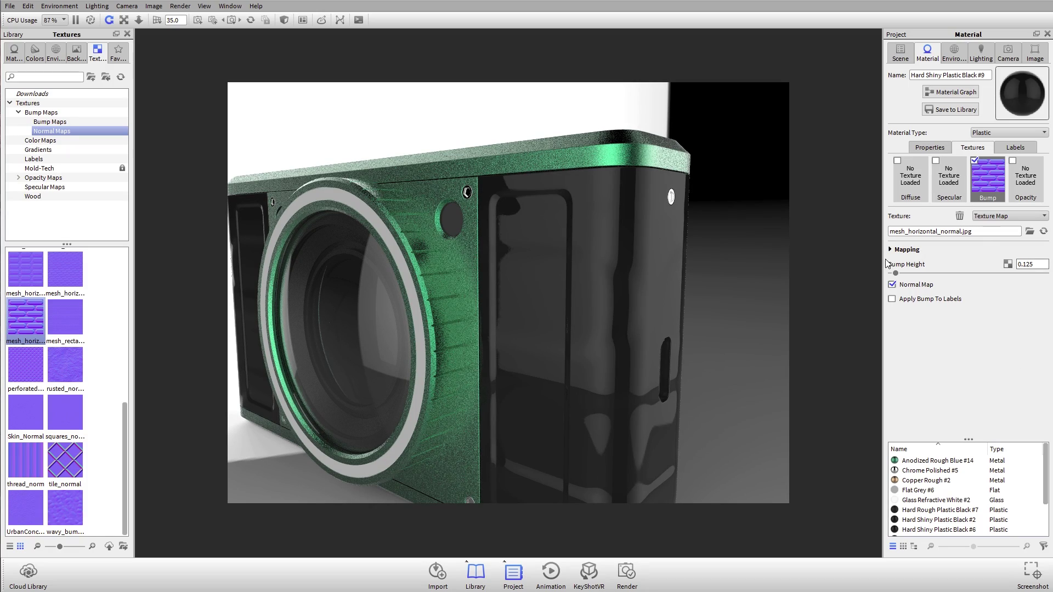
{"action": "left_click_drag", "start_coordinate": [535, 361], "coordinate": [624, 304]}
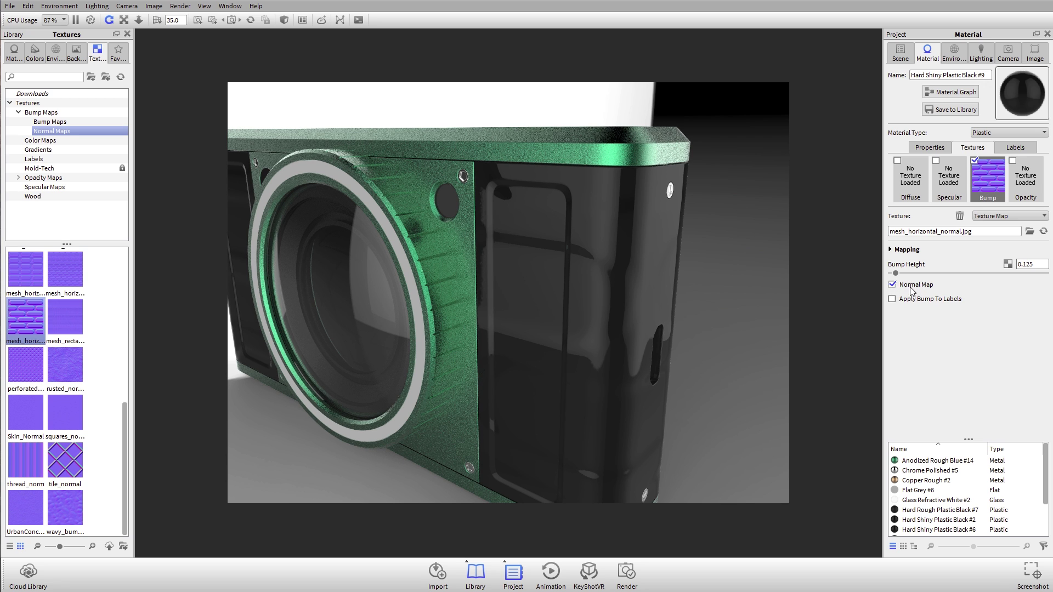
Swap the mesh bump for the 'fragile' bump map, test Normal Map, then delete it
{"action": "left_click", "coordinate": [959, 216]}
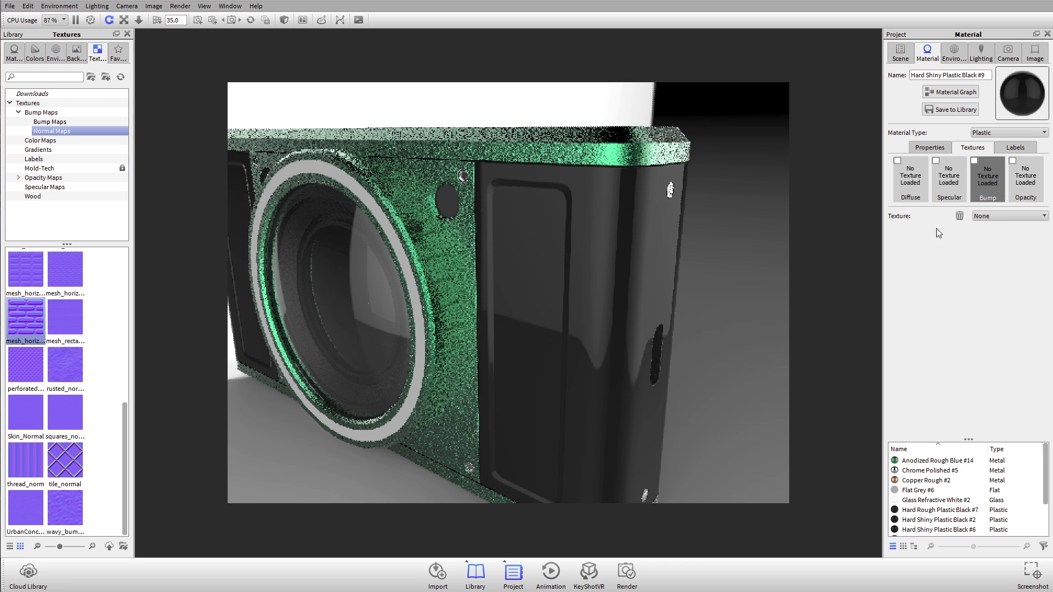
{"action": "left_click", "coordinate": [65, 122]}
{"action": "left_click_drag", "start_coordinate": [65, 314], "coordinate": [994, 180]}
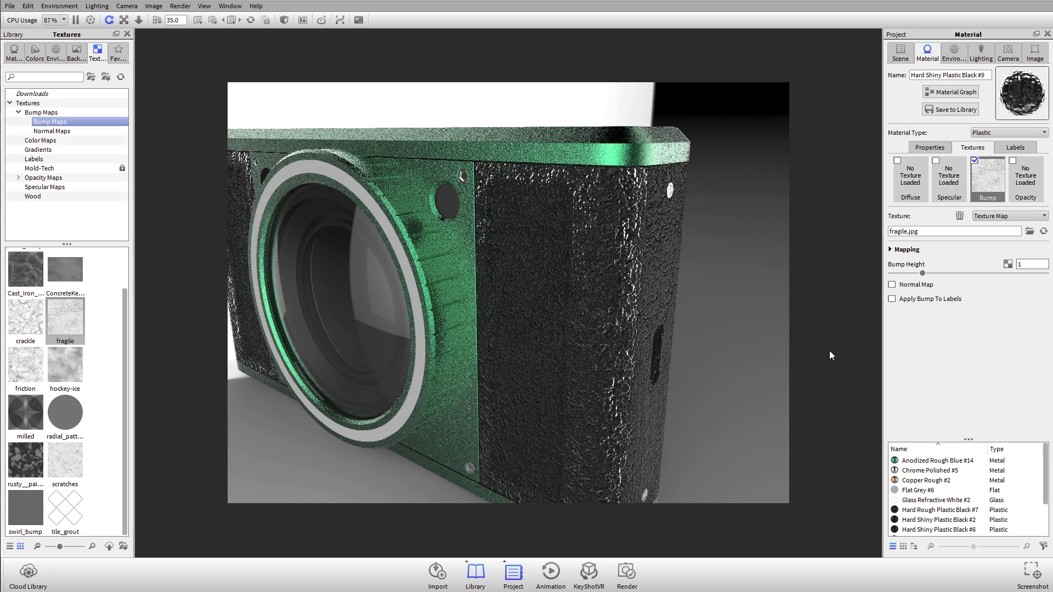
{"action": "left_click", "coordinate": [917, 287]}
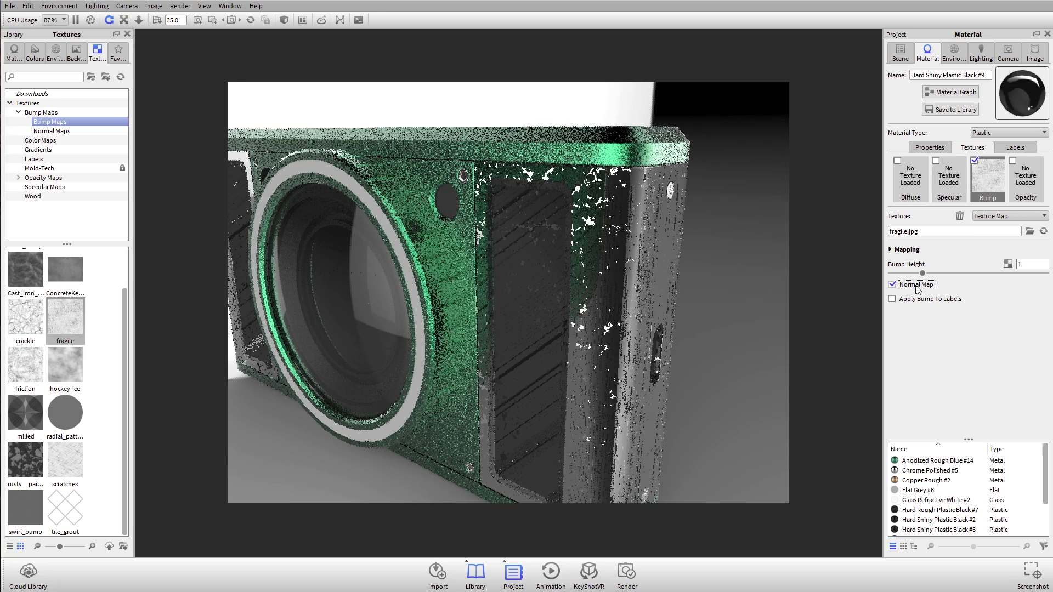
{"action": "left_click", "coordinate": [917, 287]}
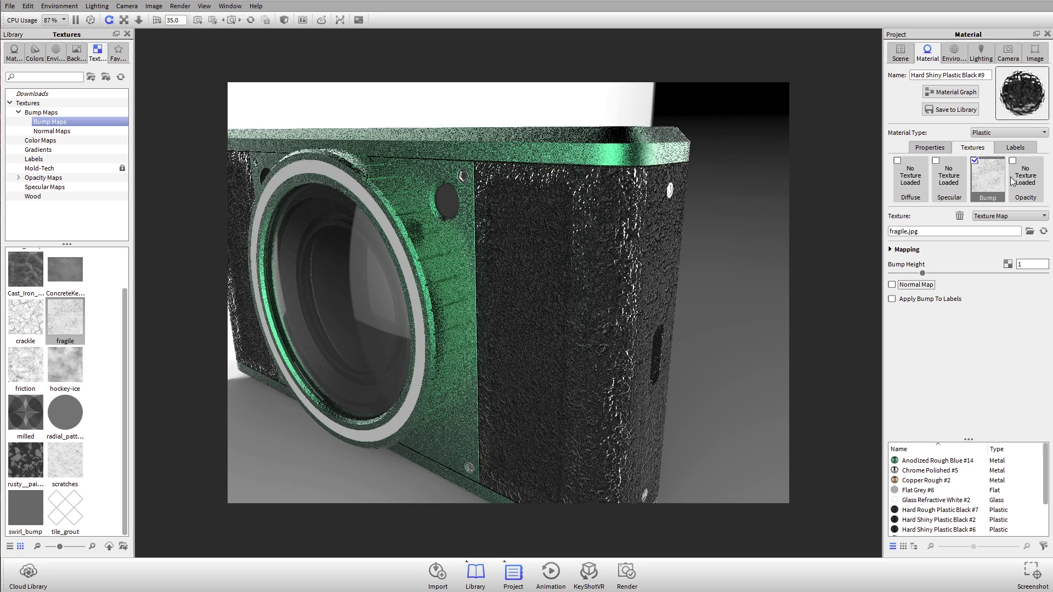
{"action": "left_click", "coordinate": [959, 215]}
{"action": "left_click_drag", "start_coordinate": [533, 229], "coordinate": [500, 229]}
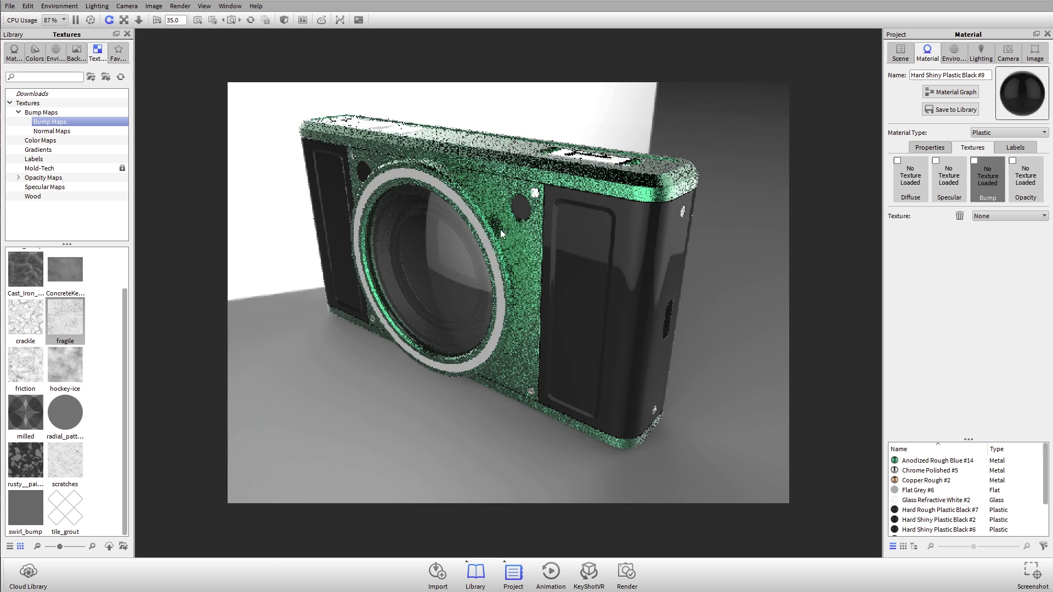
{"action": "left_click", "coordinate": [900, 53]}
{"action": "left_click", "coordinate": [610, 242]}
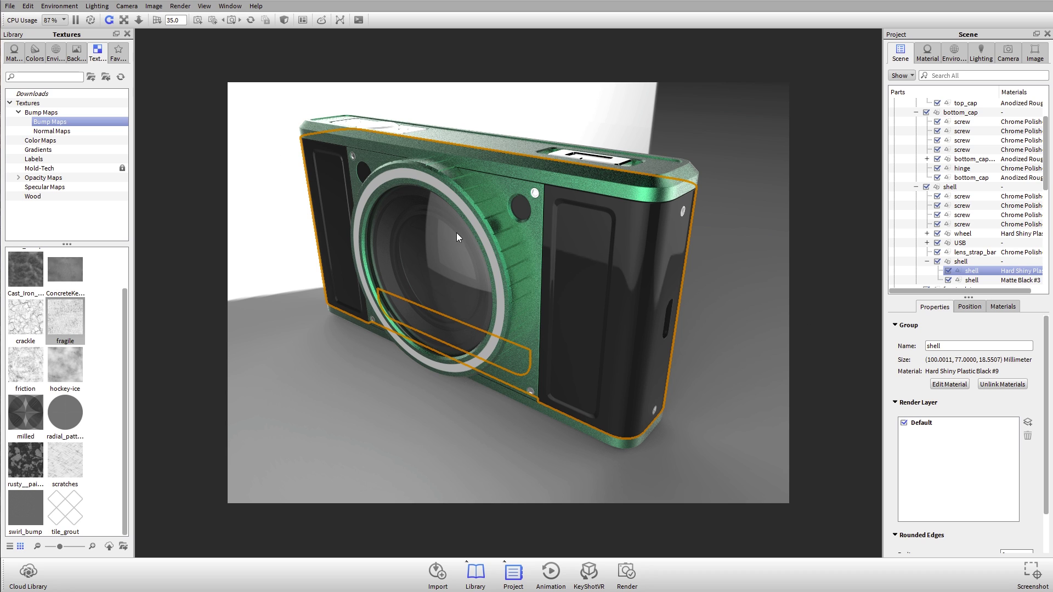
Isolate the black shell with Show Only, orbit around it, and open Hard Shiny Plastic Black #9
{"action": "right_click", "coordinate": [604, 245]}
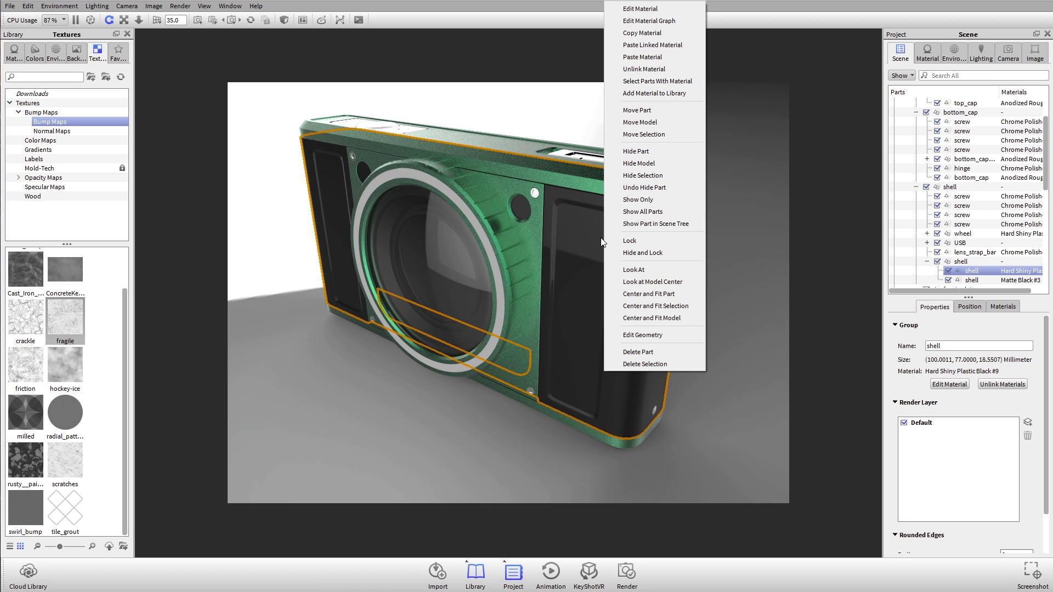
{"action": "left_click", "coordinate": [666, 199]}
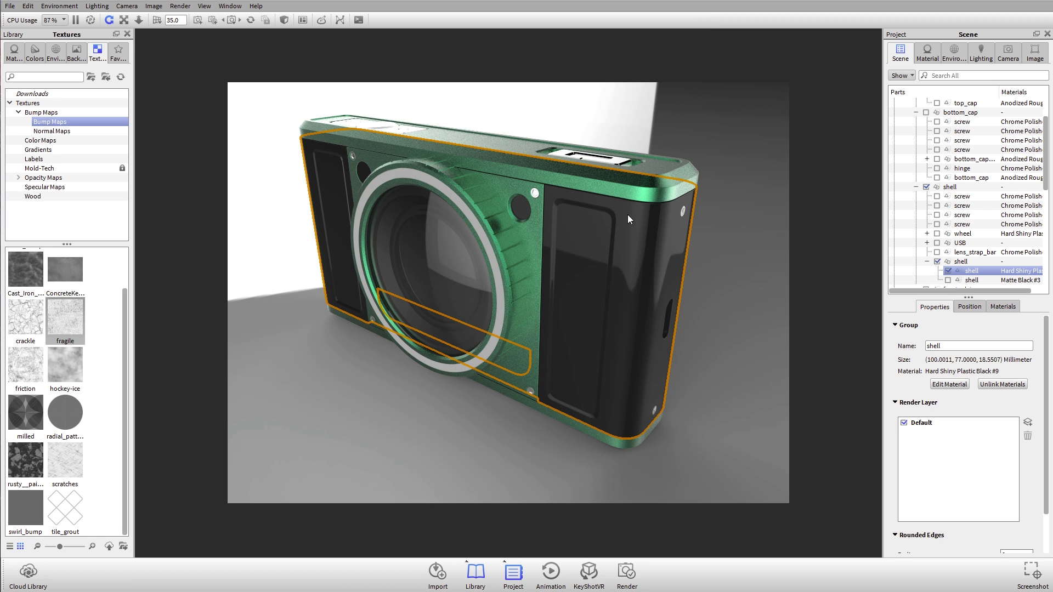
{"action": "scroll", "coordinate": [473, 292], "scroll_direction": "up", "scroll_amount": 5}
{"action": "scroll", "coordinate": [730, 286], "scroll_direction": "down", "scroll_amount": 5}
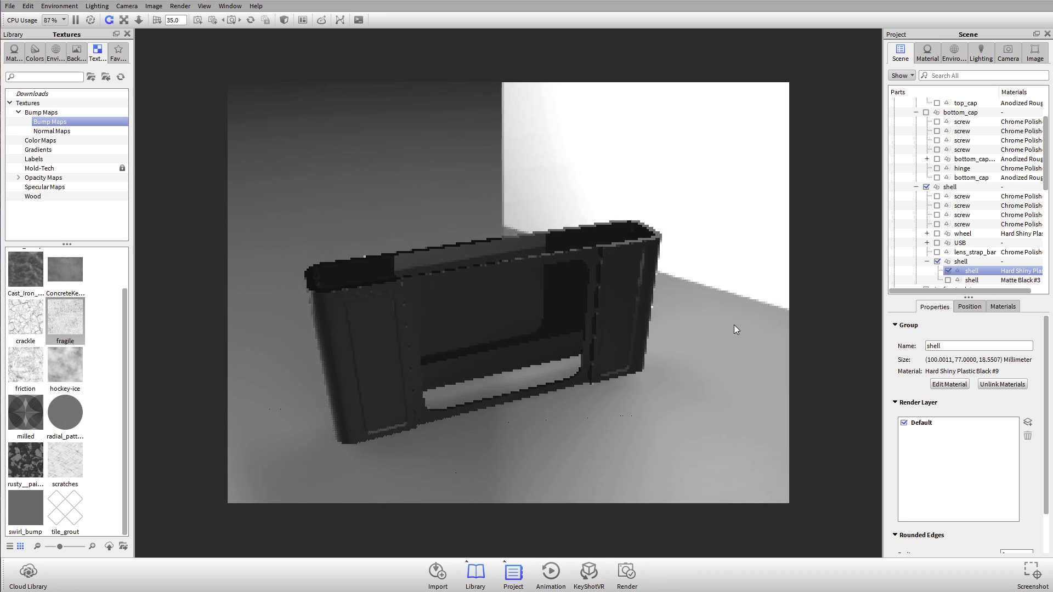
{"action": "left_click", "coordinate": [720, 383]}
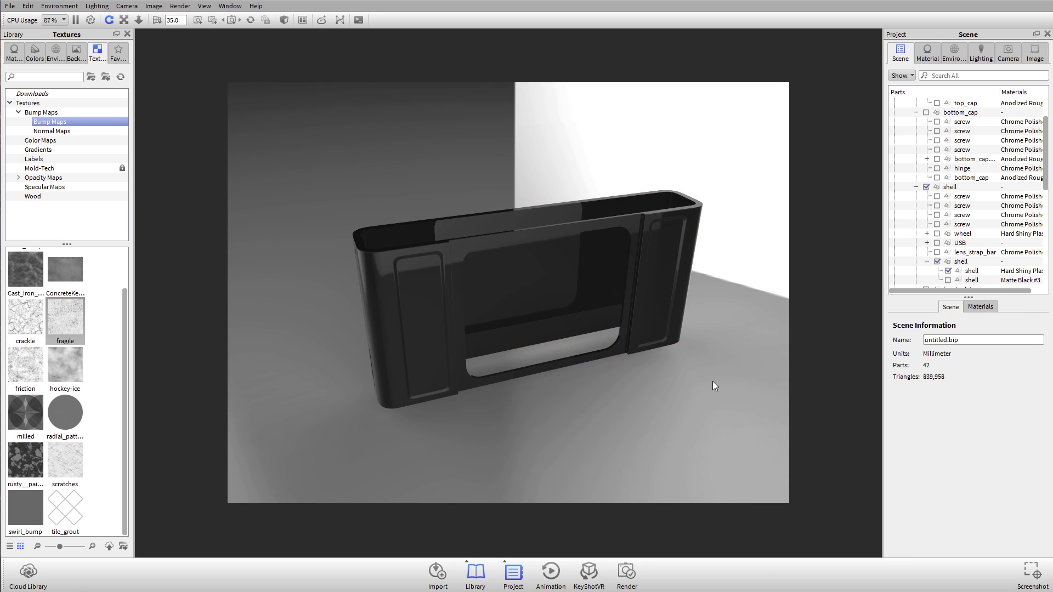
{"action": "left_click_drag", "start_coordinate": [665, 356], "coordinate": [596, 307]}
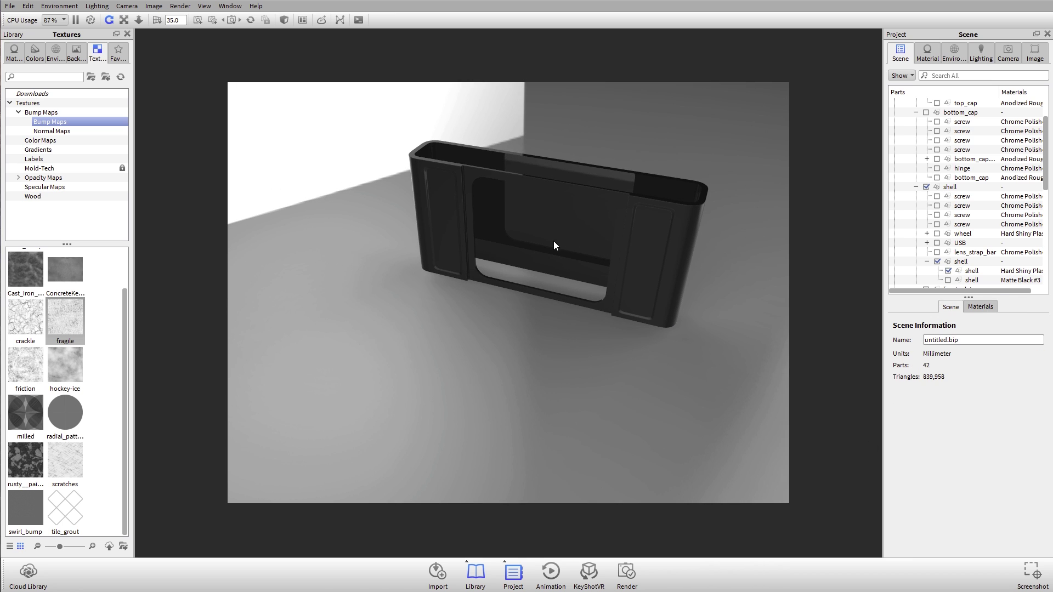
{"action": "left_click_drag", "start_coordinate": [559, 239], "coordinate": [532, 269]}
{"action": "double_click", "coordinate": [590, 227]}
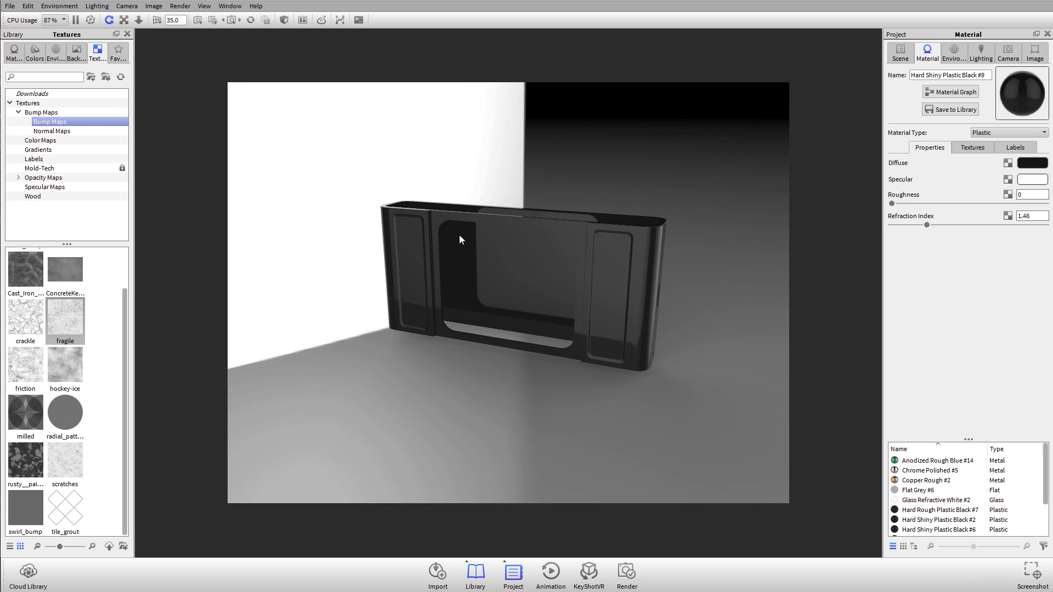
Show Hard Shiny Plastic Black #9's empty texture slots, orbit the bare shell, then select Specular and Bump
{"action": "left_click", "coordinate": [969, 150]}
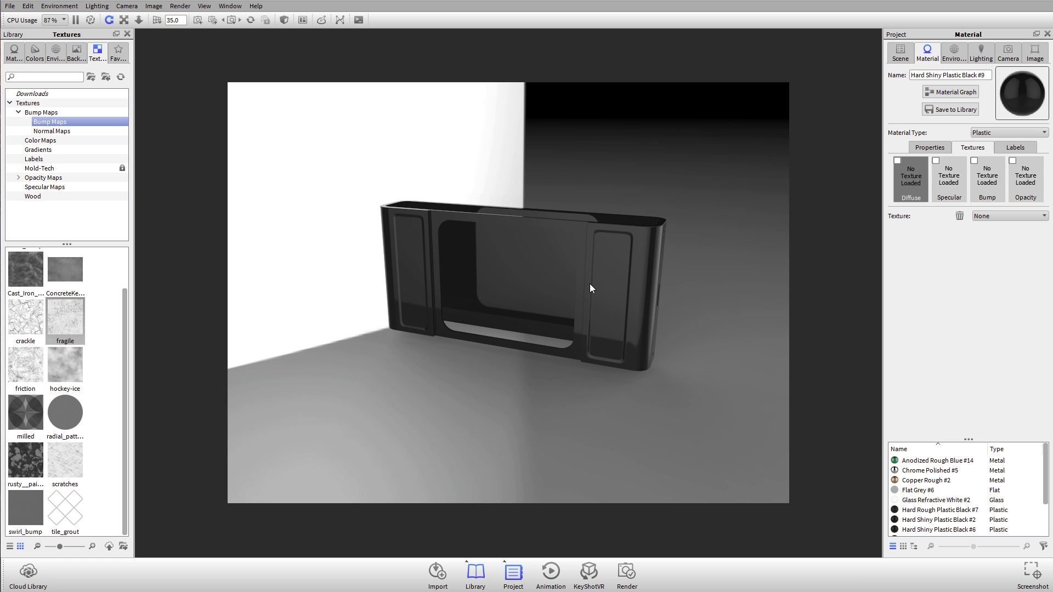
{"action": "left_click_drag", "start_coordinate": [627, 251], "coordinate": [548, 229]}
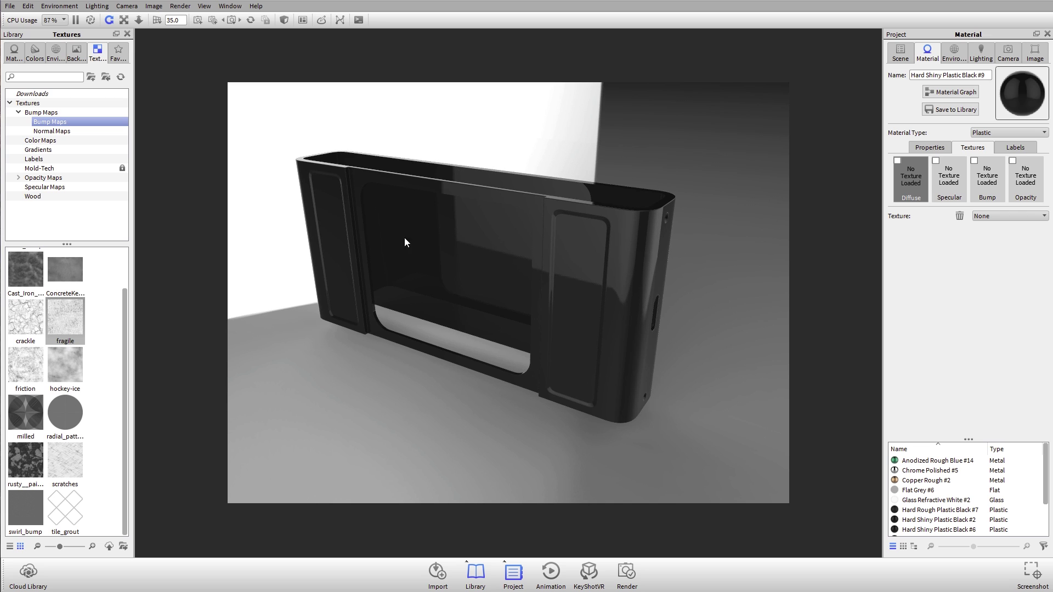
{"action": "left_click_drag", "start_coordinate": [405, 243], "coordinate": [582, 235]}
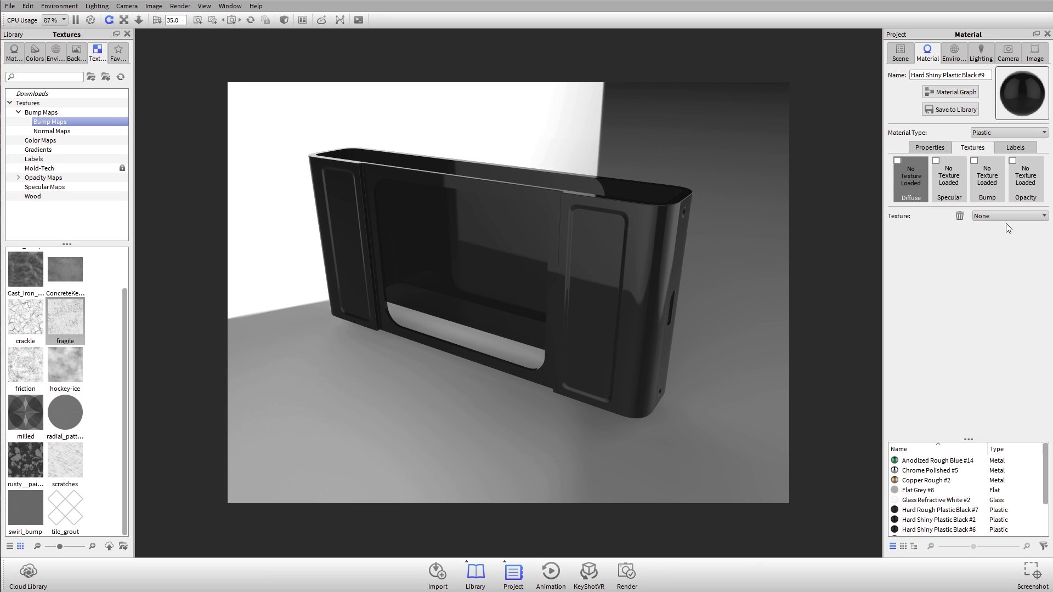
{"action": "left_click_drag", "start_coordinate": [650, 243], "coordinate": [572, 355]}
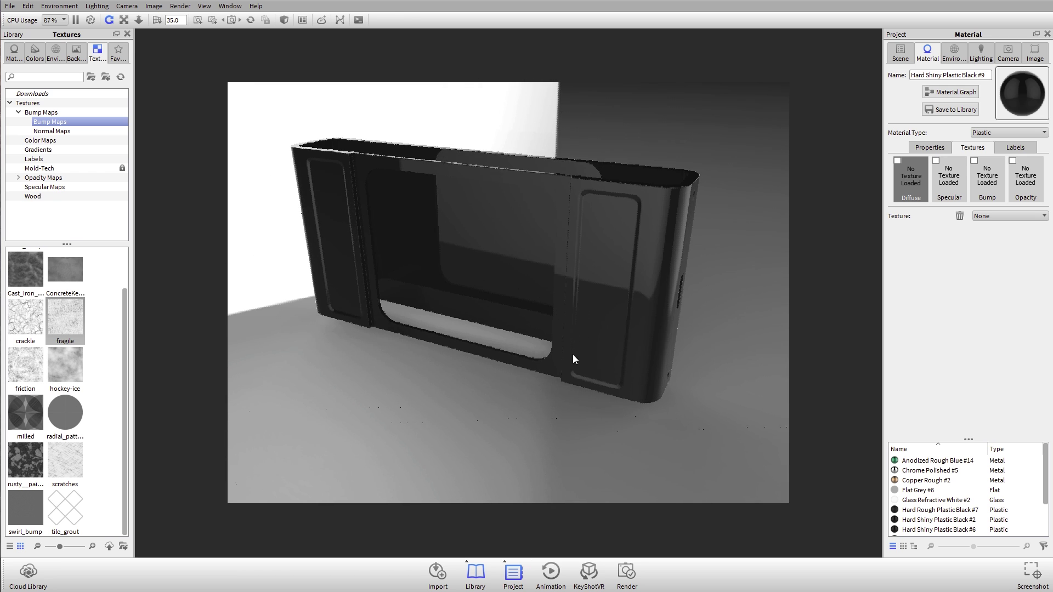
{"action": "left_click_drag", "start_coordinate": [576, 255], "coordinate": [628, 269]}
{"action": "left_click_drag", "start_coordinate": [642, 212], "coordinate": [616, 206]}
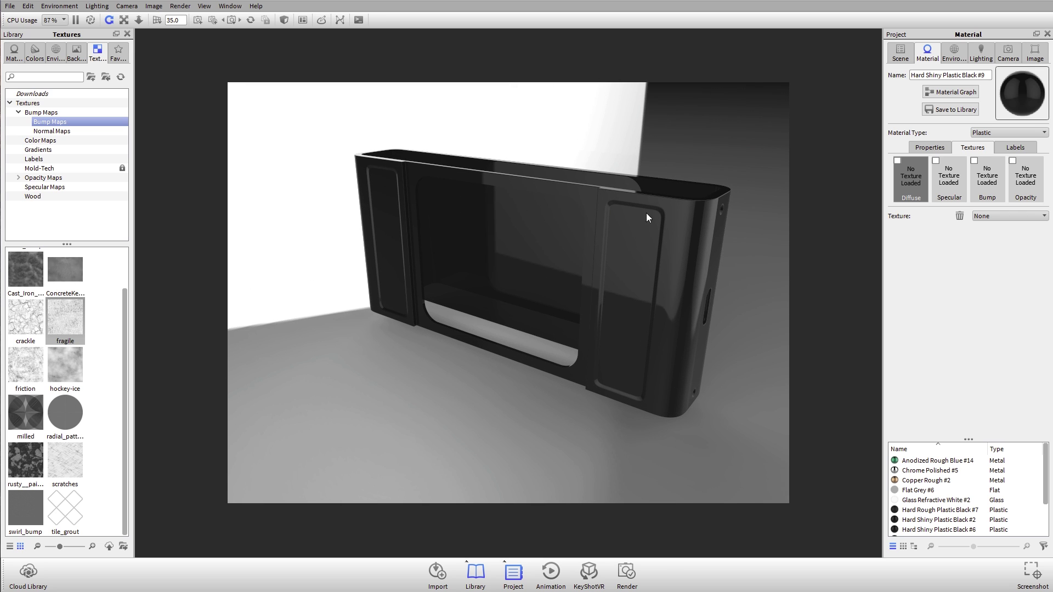
{"action": "left_click_drag", "start_coordinate": [648, 216], "coordinate": [594, 266]}
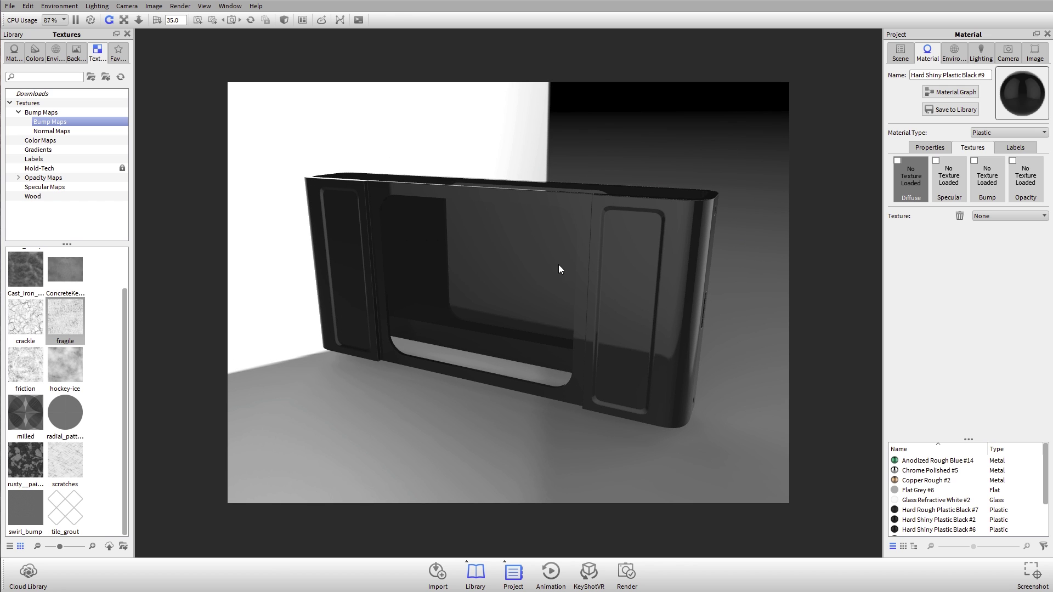
{"action": "left_click_drag", "start_coordinate": [599, 301], "coordinate": [625, 294]}
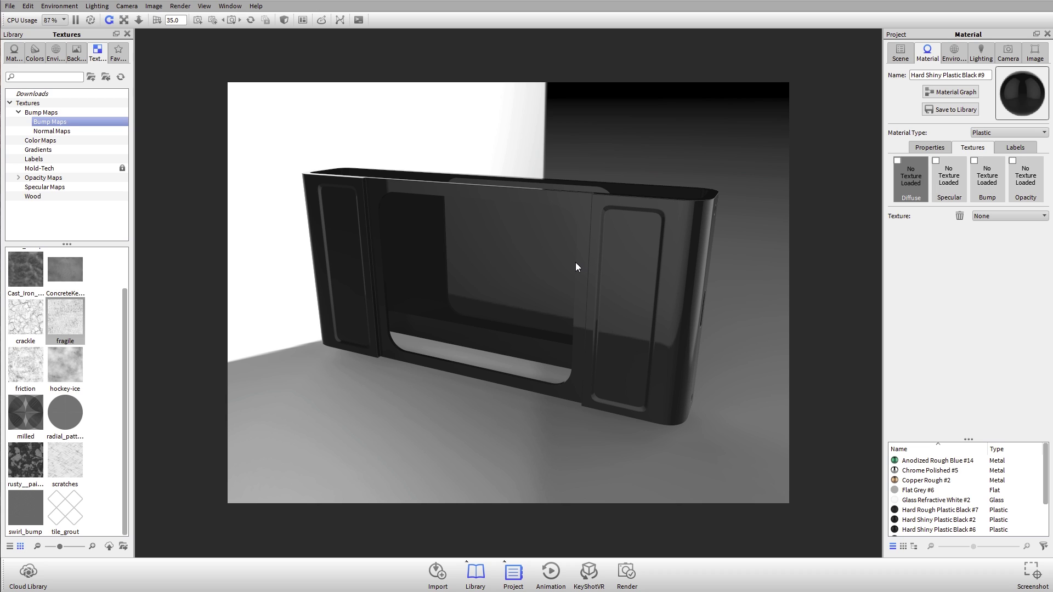
{"action": "left_click", "coordinate": [950, 187]}
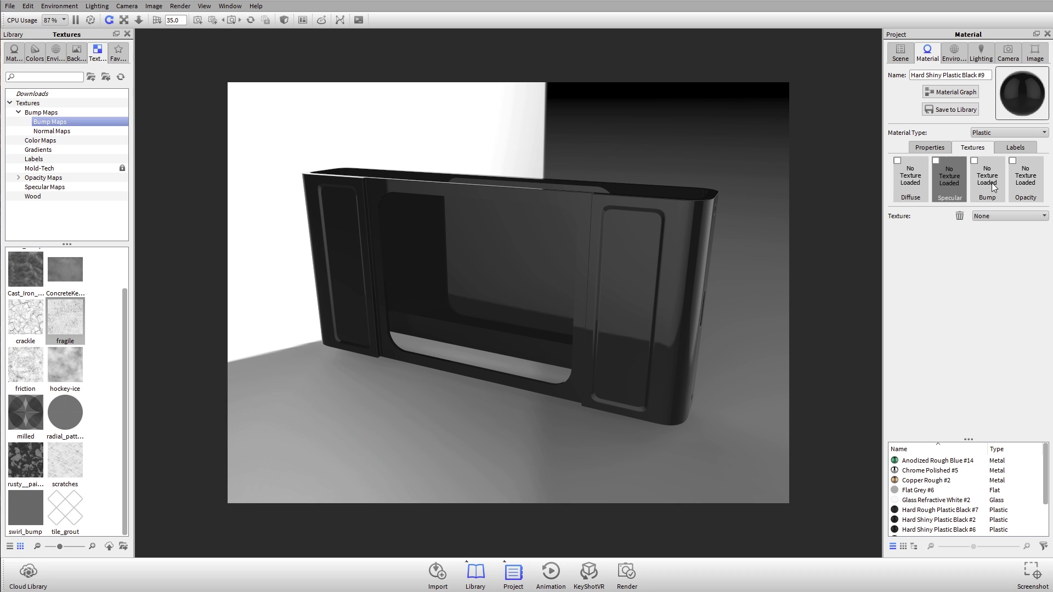
{"action": "left_click", "coordinate": [987, 181]}
Step through the Opacity slot back to Diffuse and apply a Color Gradient texture
{"action": "left_click", "coordinate": [1018, 181]}
{"action": "left_click", "coordinate": [916, 192]}
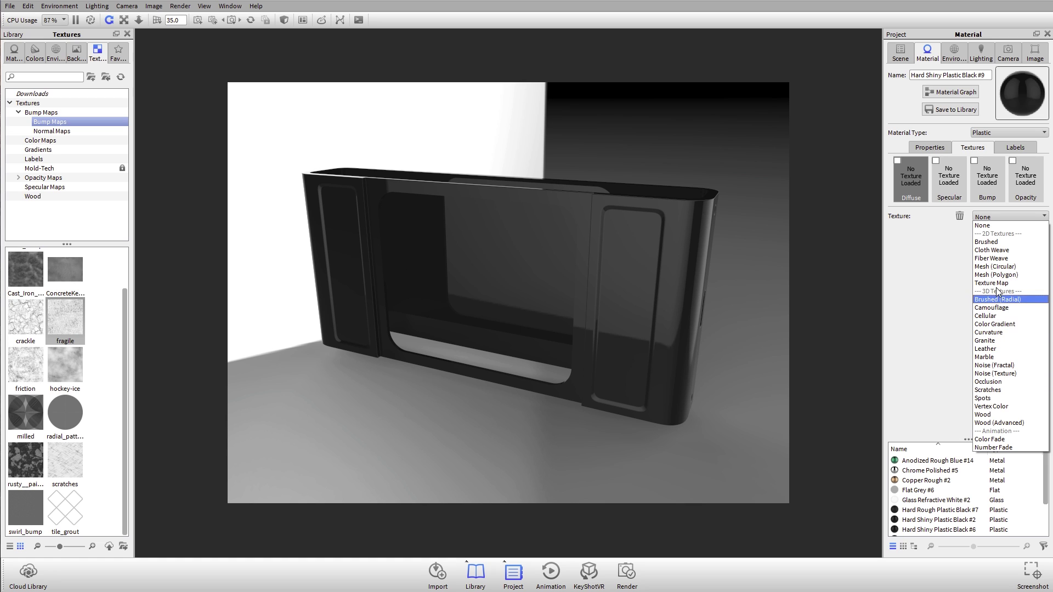
{"action": "left_click", "coordinate": [995, 324]}
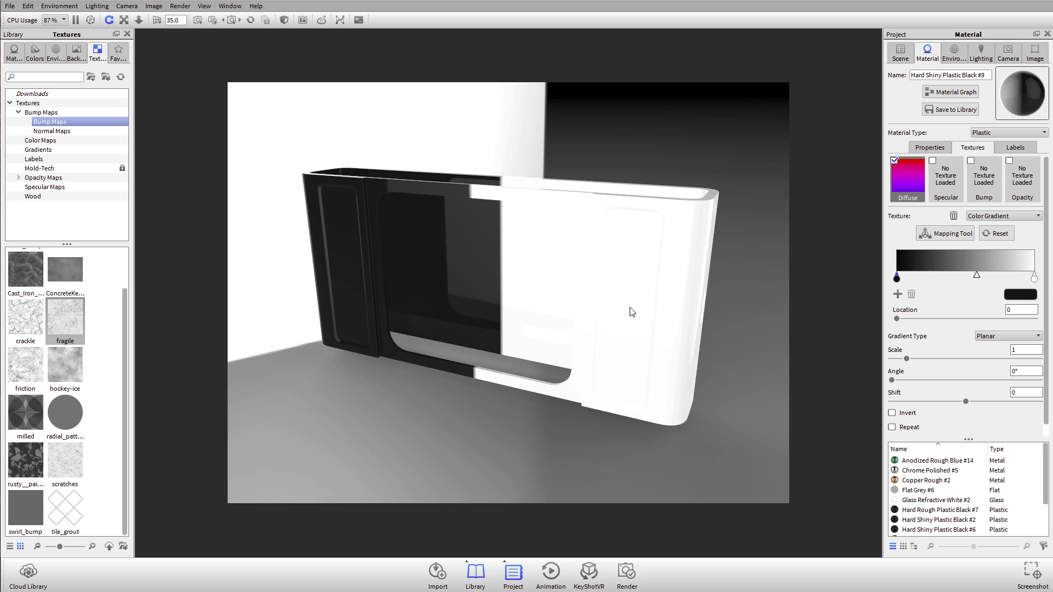
Zoom and orbit to view the black-and-white gradient shell from its left side and front
{"action": "scroll", "coordinate": [709, 286], "scroll_direction": "up", "scroll_amount": 5}
{"action": "left_click_drag", "start_coordinate": [710, 286], "coordinate": [535, 340]}
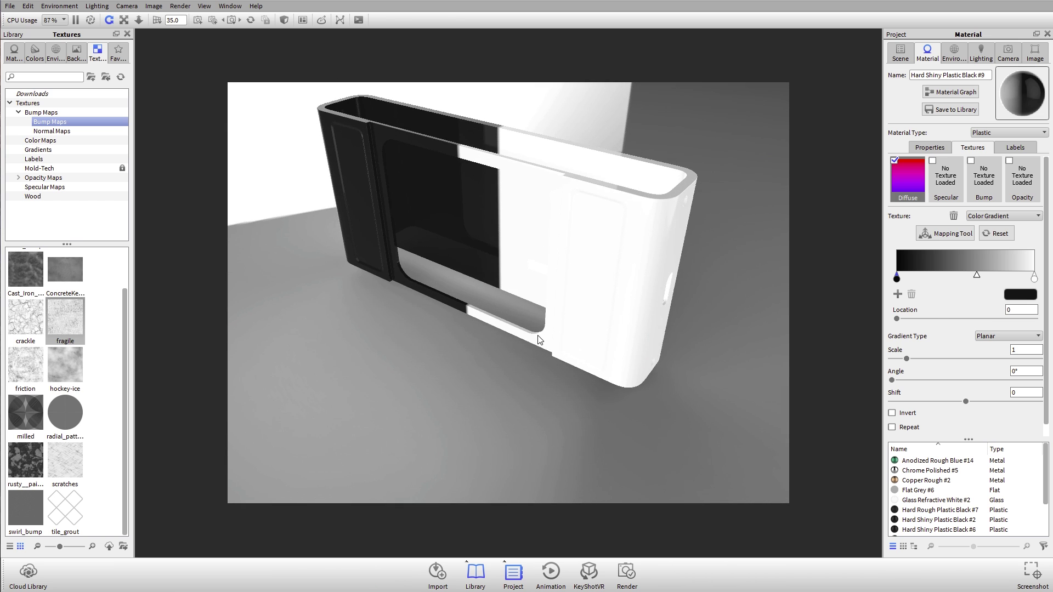
{"action": "scroll", "coordinate": [608, 289], "scroll_direction": "up", "scroll_amount": 5}
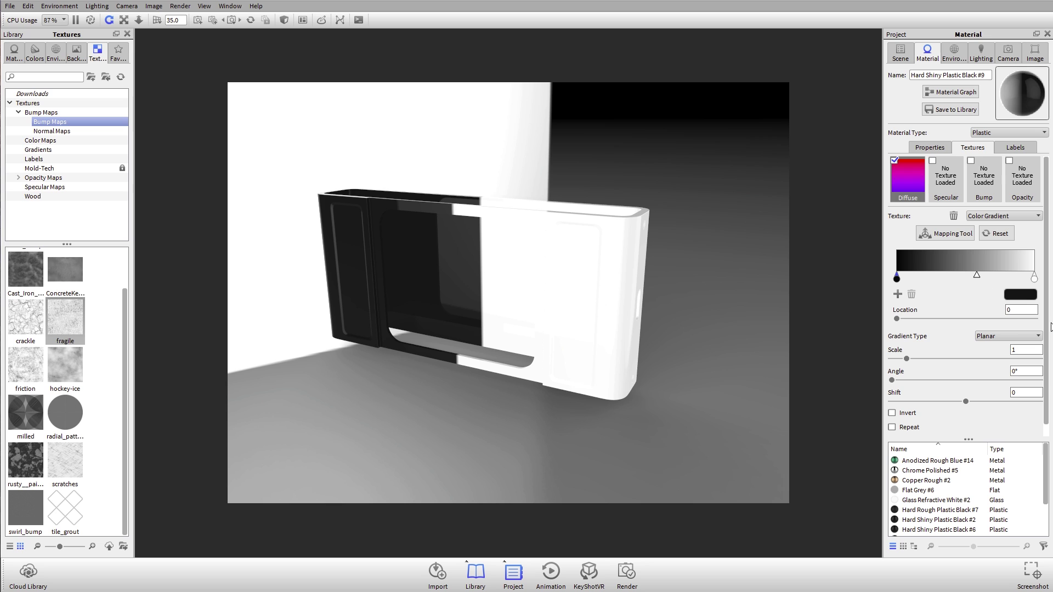
{"action": "left_click_drag", "start_coordinate": [669, 271], "coordinate": [495, 268]}
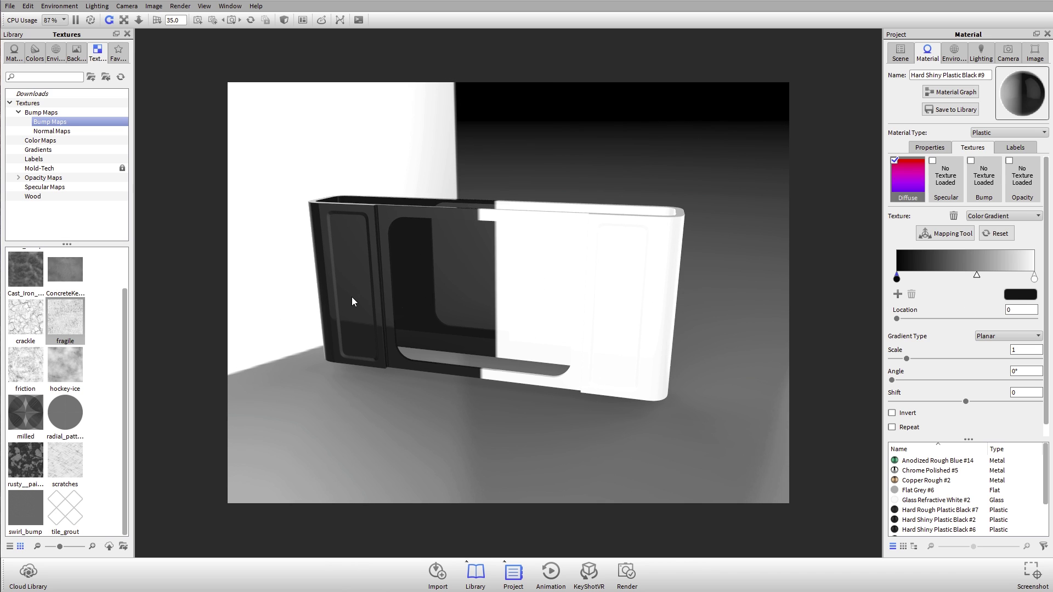
{"action": "left_click_drag", "start_coordinate": [351, 298], "coordinate": [510, 317]}
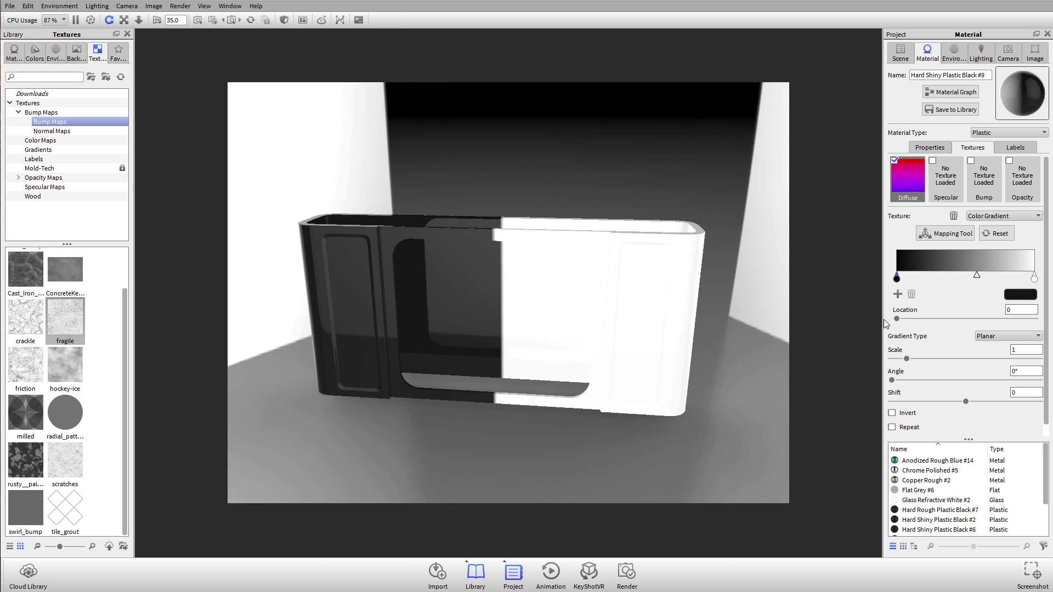
Add a red colour stop at 0.5 in the diffuse Color Gradient
{"action": "left_click", "coordinate": [898, 295]}
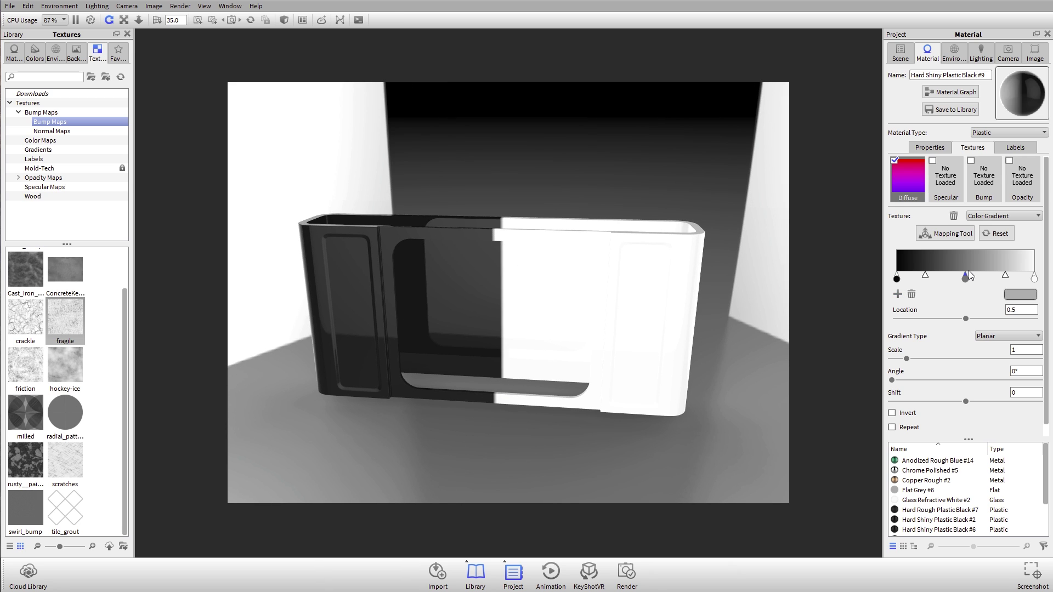
{"action": "left_click", "coordinate": [1031, 301]}
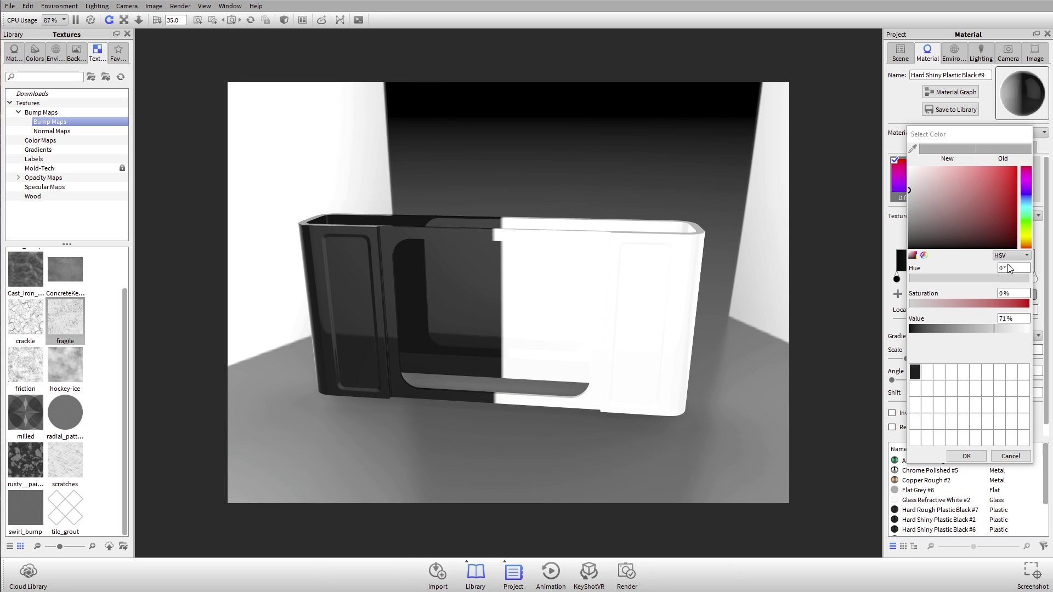
{"action": "left_click", "coordinate": [982, 204]}
{"action": "left_click", "coordinate": [970, 456]}
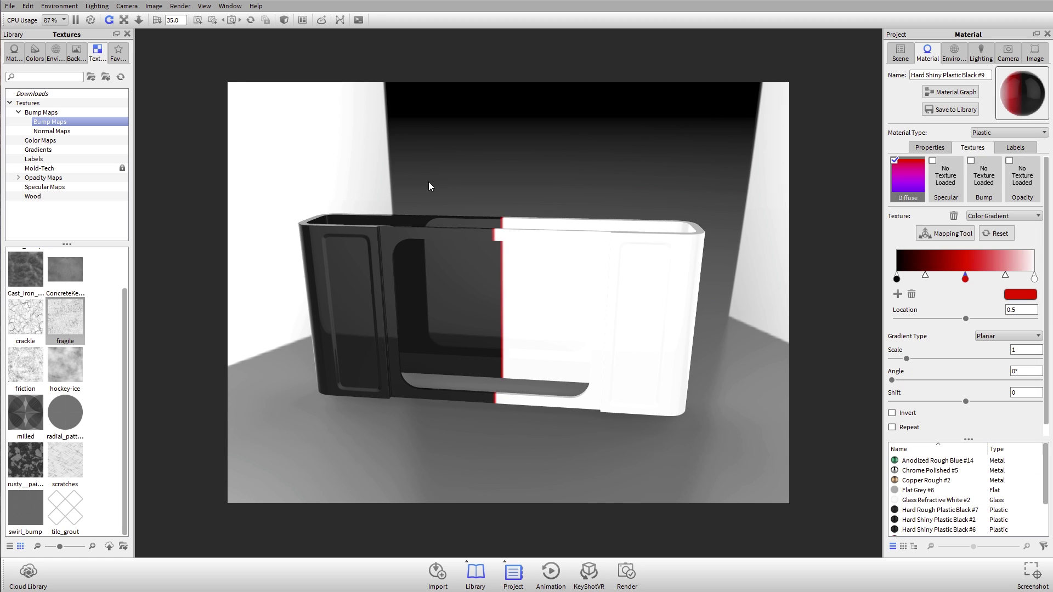
Nudge a gradient blend point slightly right and select the gradient's Scale field
{"action": "scroll", "coordinate": [461, 165], "scroll_direction": "up", "scroll_amount": 5}
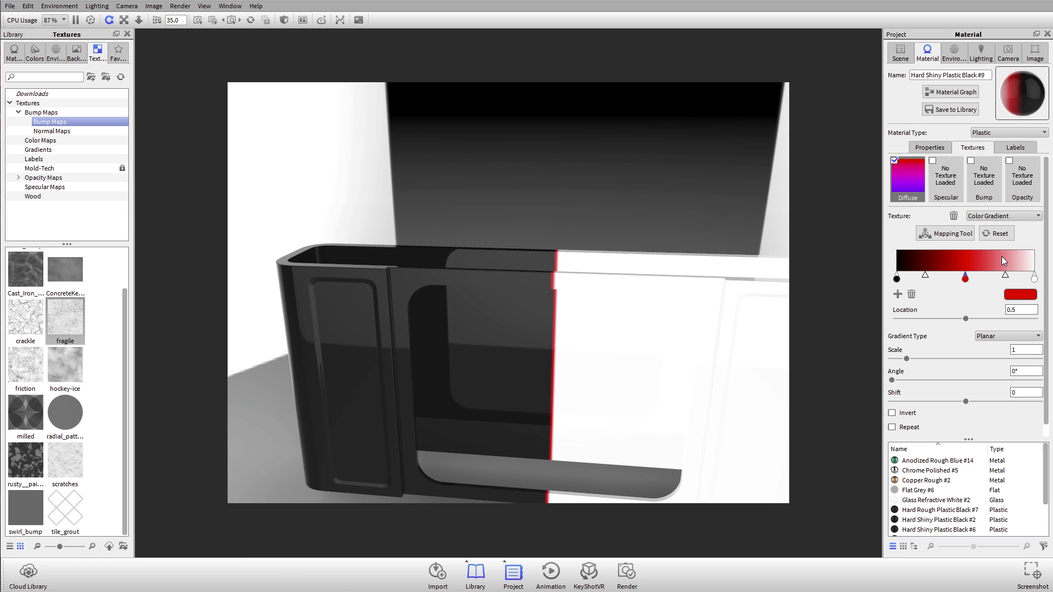
{"action": "left_click_drag", "start_coordinate": [925, 276], "coordinate": [937, 276]}
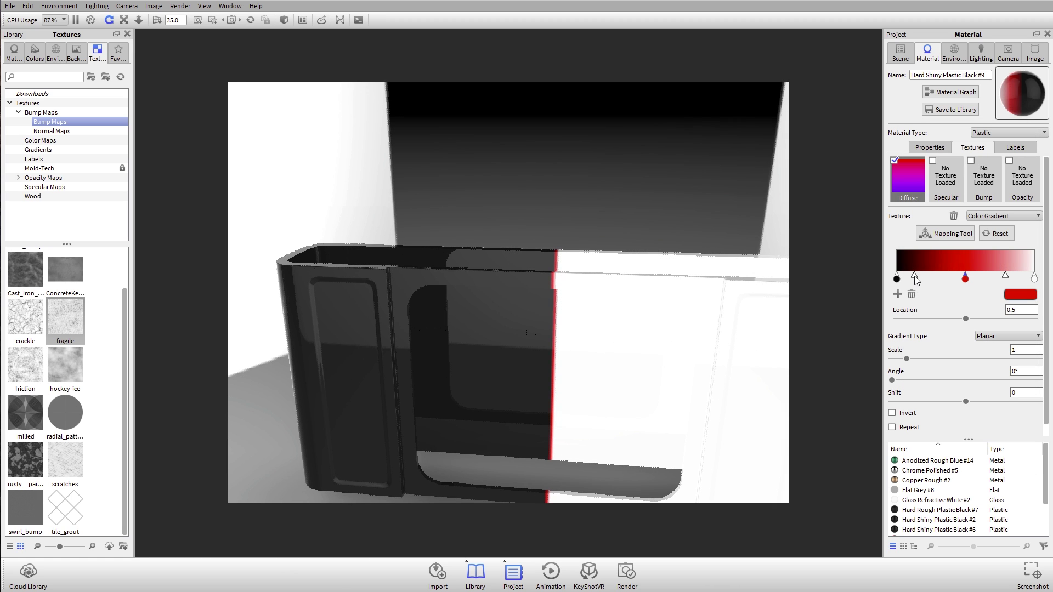
{"action": "scroll", "coordinate": [477, 380], "scroll_direction": "down", "scroll_amount": 3}
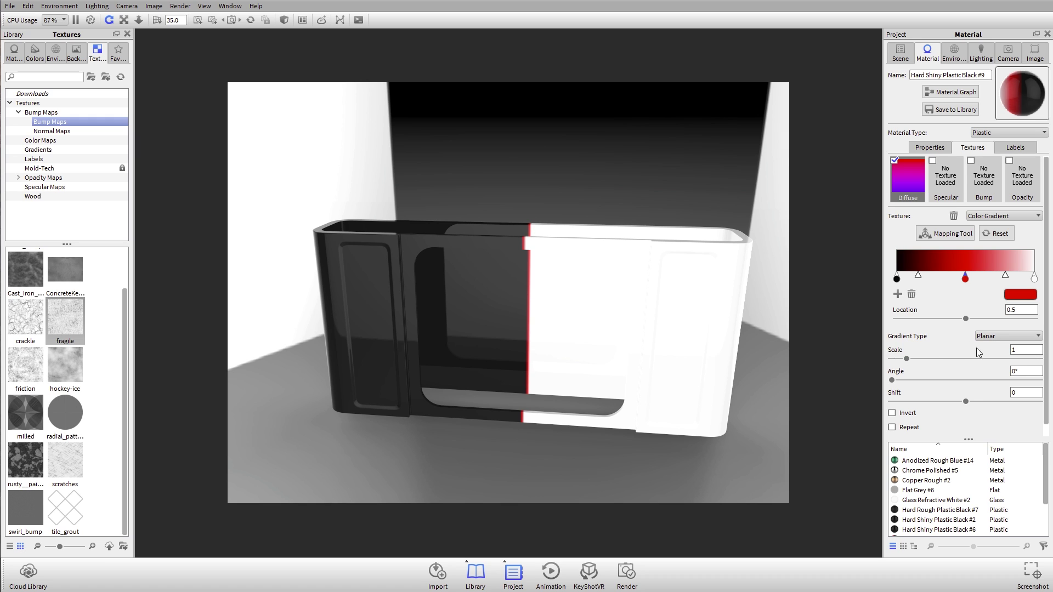
{"action": "left_click", "coordinate": [1017, 349]}
Enter a gradient scale of 30 and orbit to view the black, red and white bands
{"action": "type", "text": ".30"}
{"action": "key", "text": "Return"}
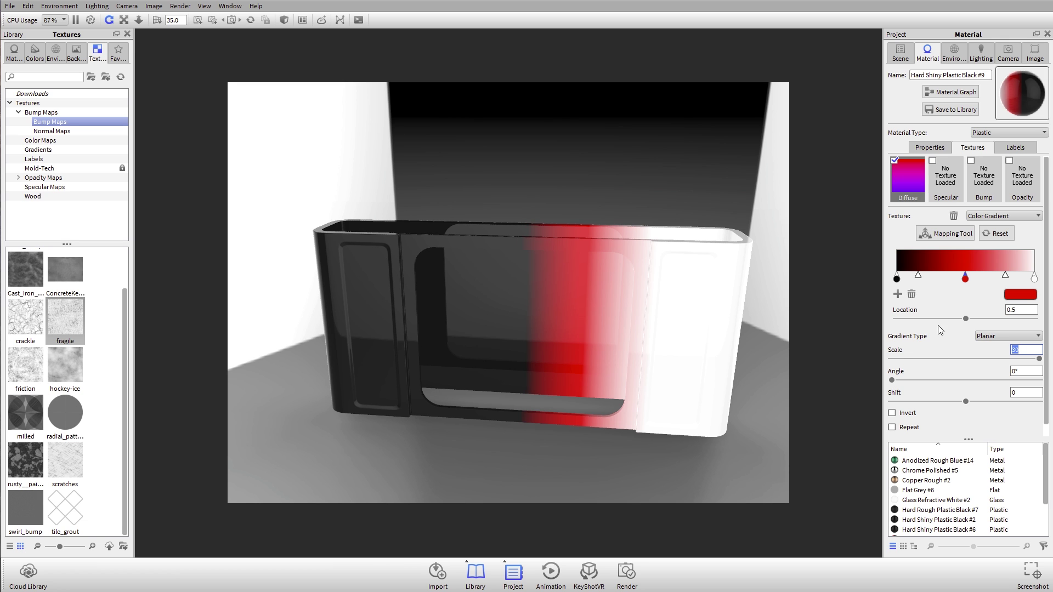
{"action": "left_click_drag", "start_coordinate": [418, 301], "coordinate": [607, 298]}
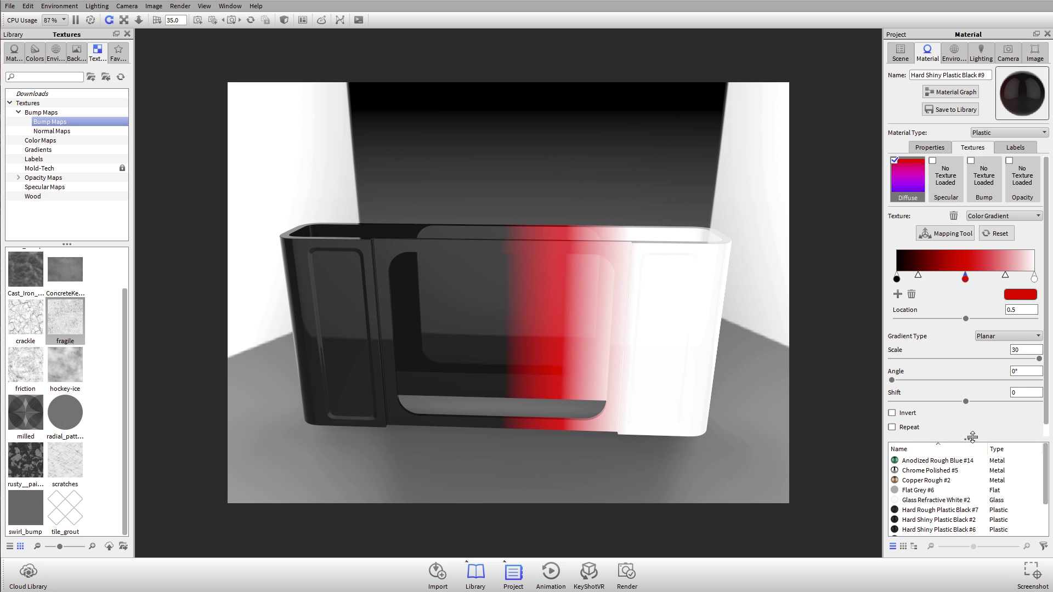
{"action": "left_click_drag", "start_coordinate": [972, 437], "coordinate": [975, 458]}
{"action": "left_click_drag", "start_coordinate": [689, 114], "coordinate": [599, 298]}
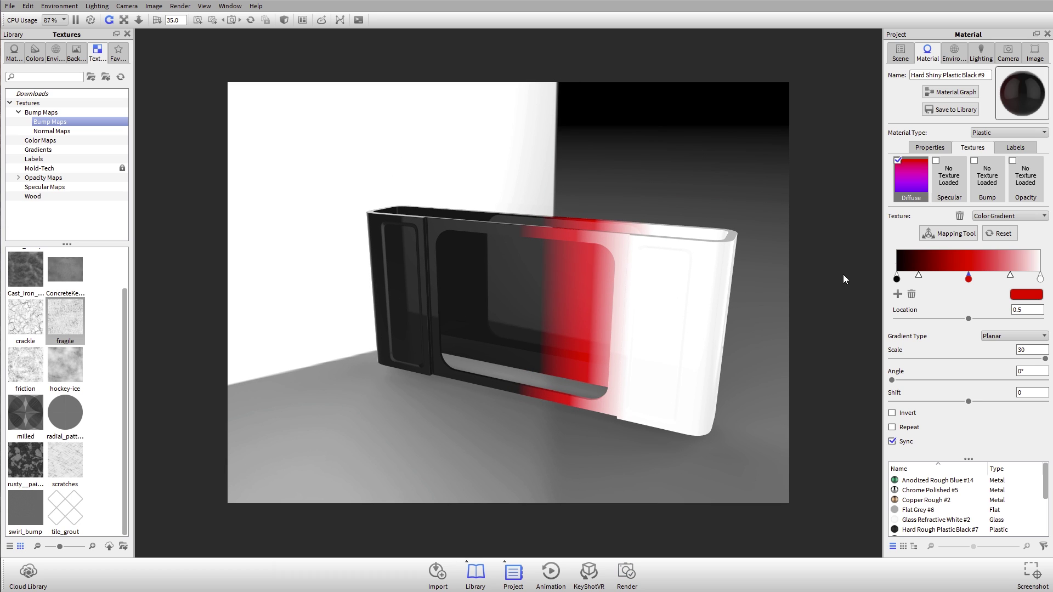
{"action": "left_click_drag", "start_coordinate": [611, 283], "coordinate": [597, 299]}
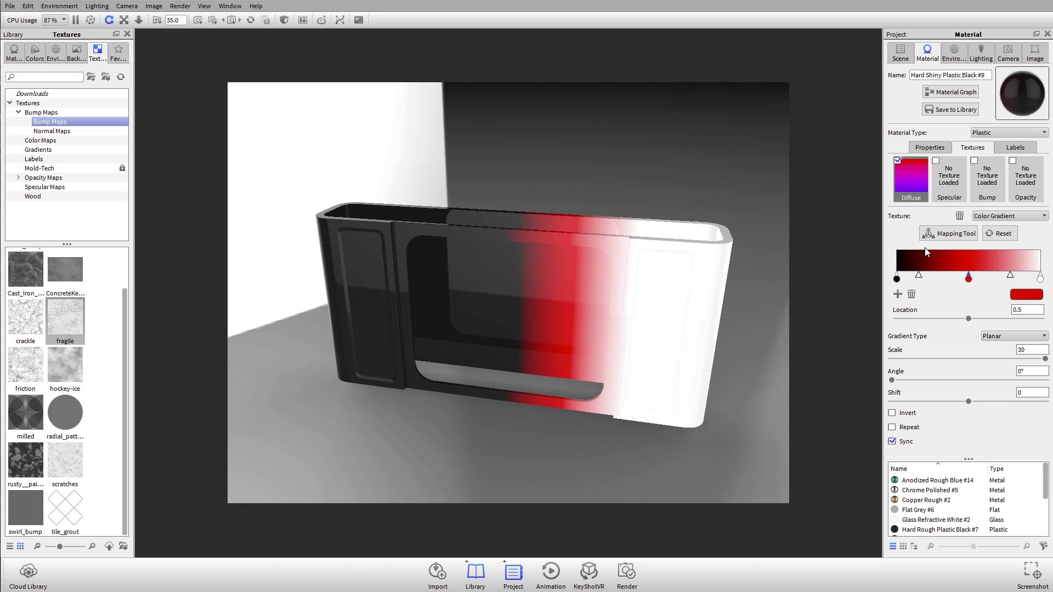
{"action": "left_click", "coordinate": [944, 234]}
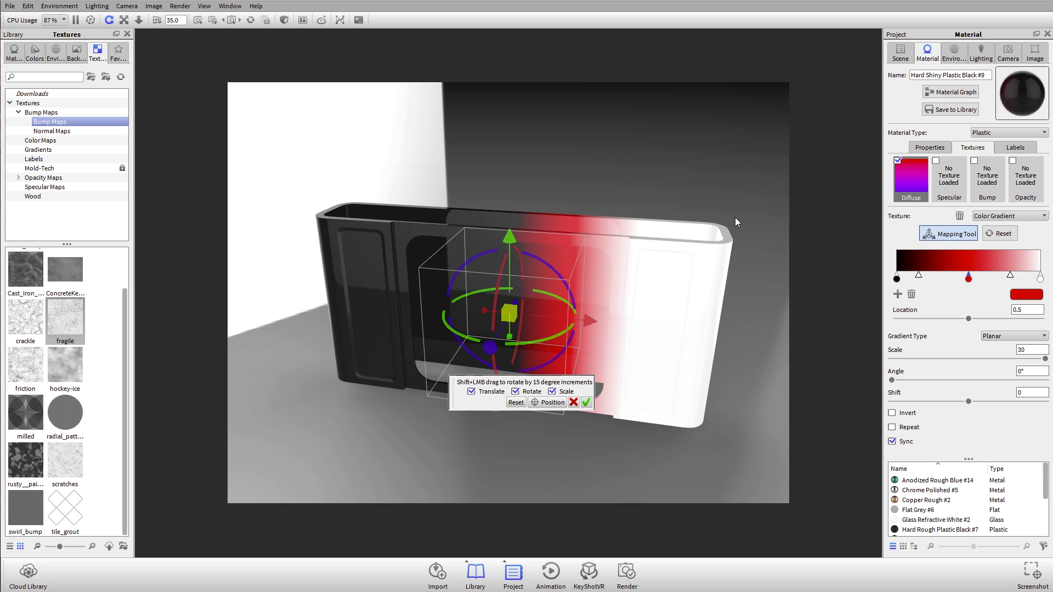
{"action": "left_click_drag", "start_coordinate": [736, 217], "coordinate": [713, 164]}
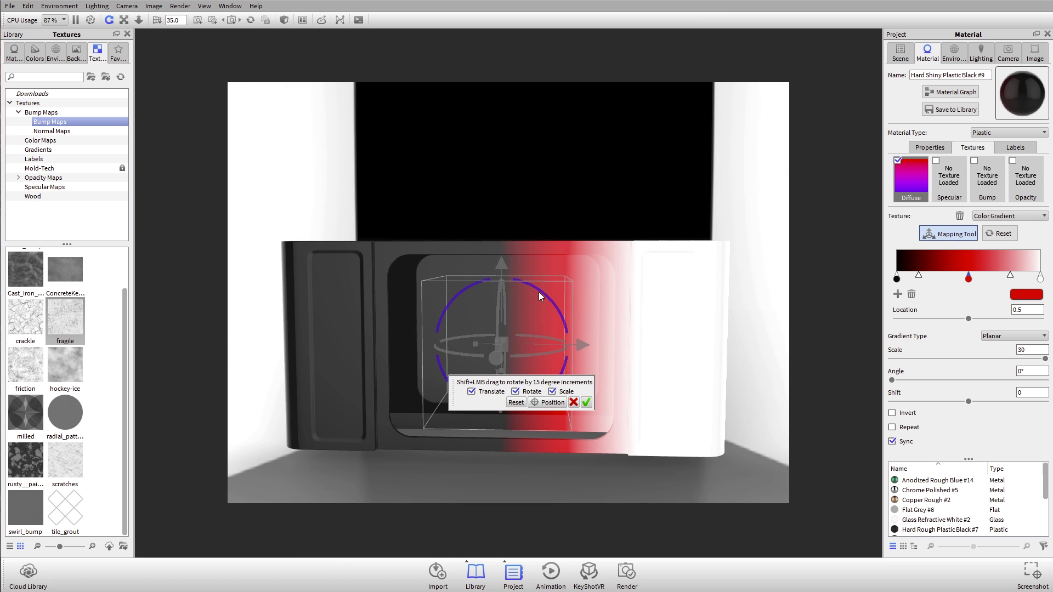
{"action": "left_click_drag", "start_coordinate": [539, 297], "coordinate": [593, 247]}
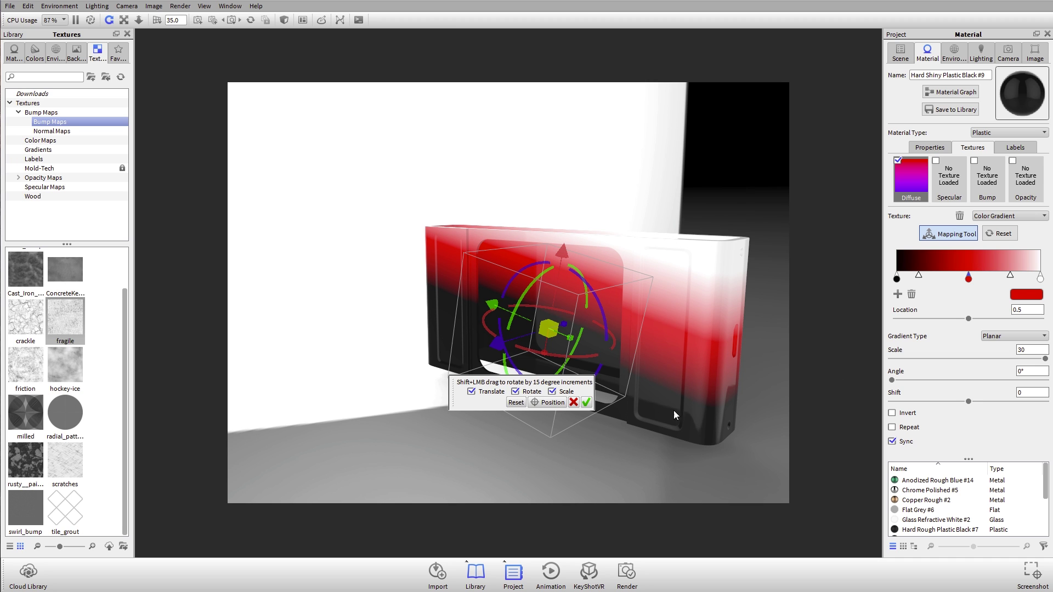
{"action": "left_click", "coordinate": [575, 403]}
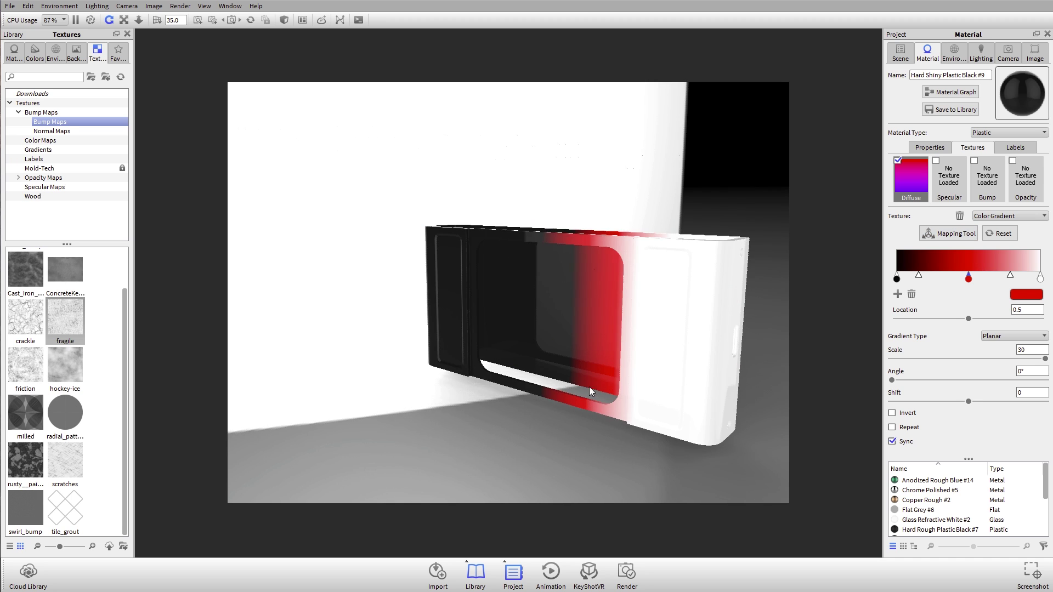
Switch the Gradient Type to Spherical, then to View Direction
{"action": "left_click_drag", "start_coordinate": [589, 386], "coordinate": [692, 432]}
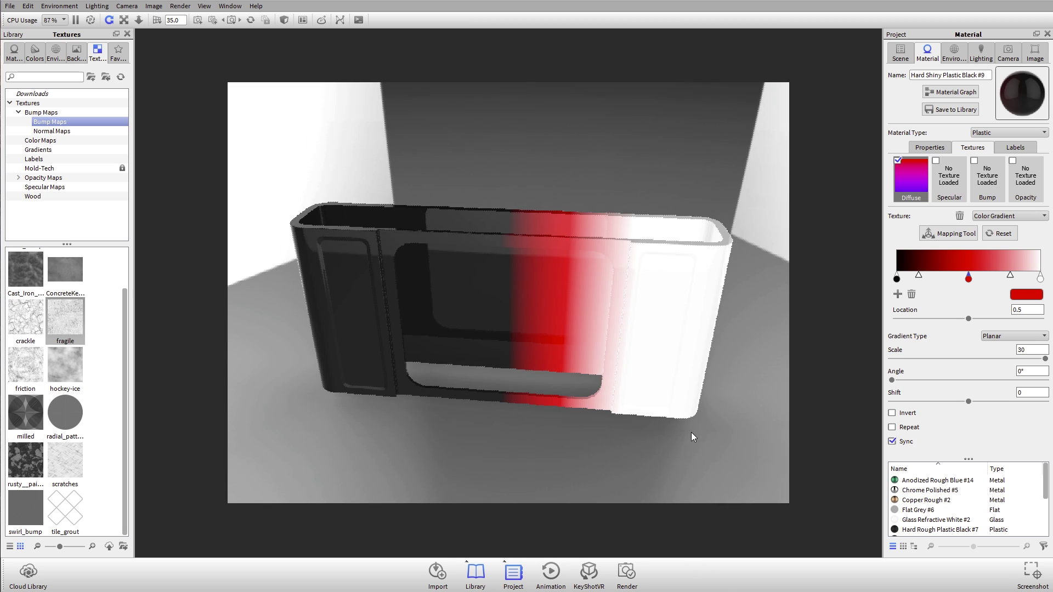
{"action": "left_click", "coordinate": [1013, 337]}
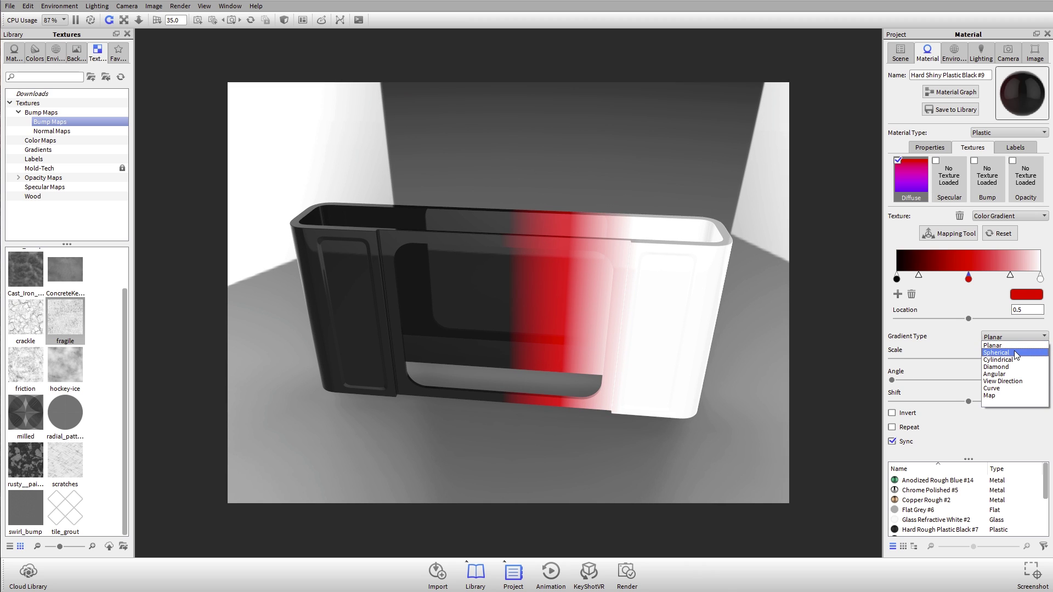
{"action": "left_click", "coordinate": [1015, 352]}
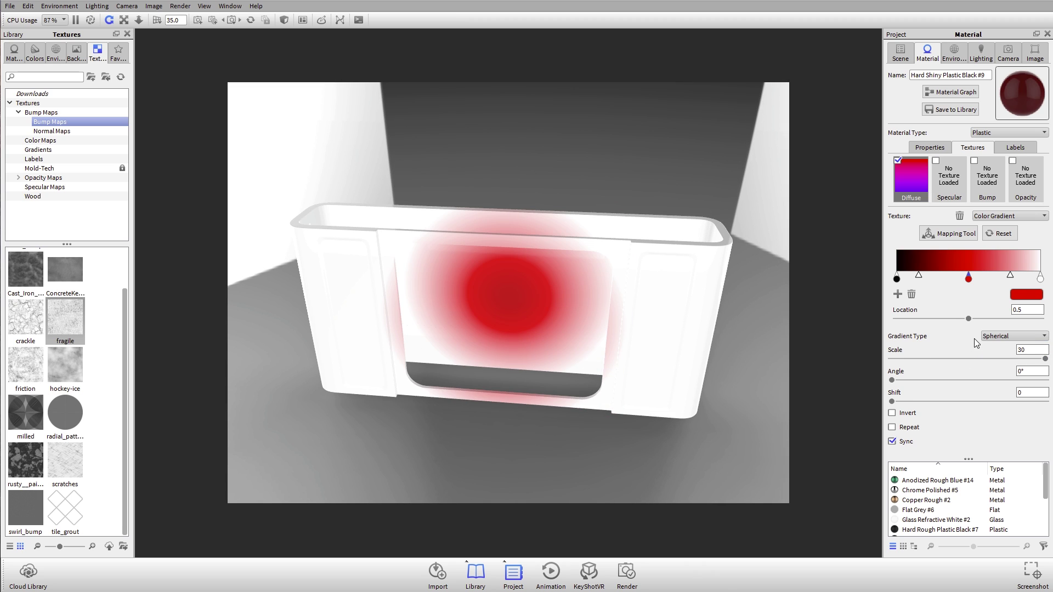
{"action": "left_click", "coordinate": [987, 336]}
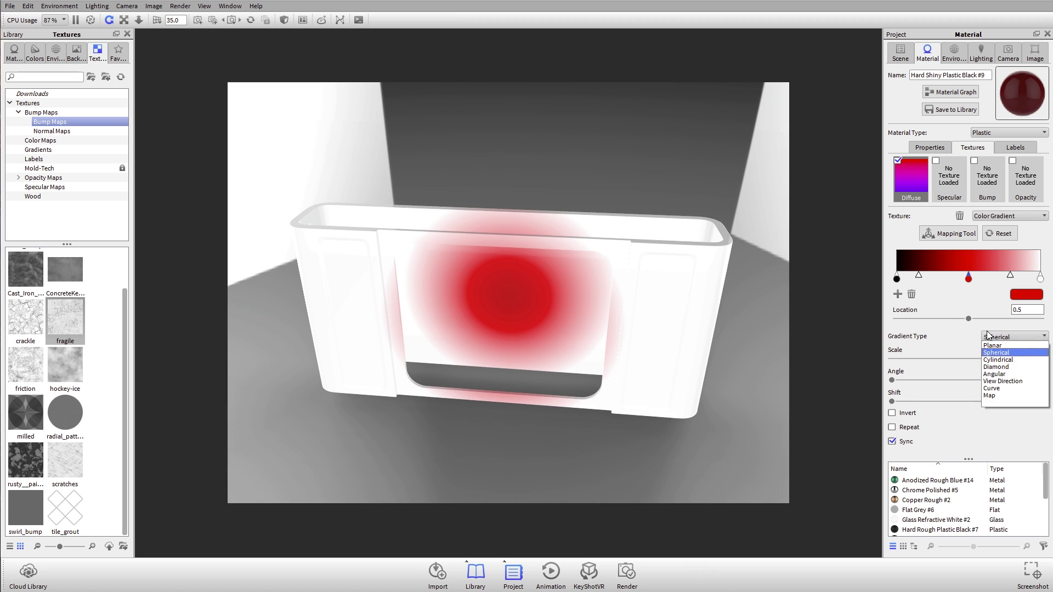
{"action": "left_click", "coordinate": [1007, 381]}
Orbit around the red View Direction shell, then delete the Color Gradient from Diffuse
{"action": "left_click_drag", "start_coordinate": [680, 323], "coordinate": [638, 242]}
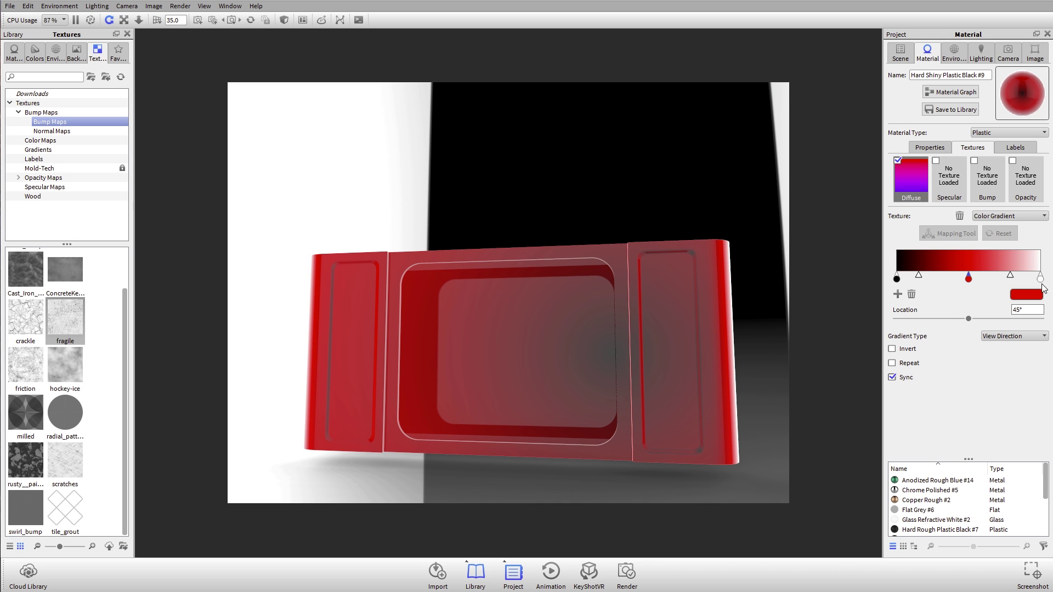
{"action": "left_click_drag", "start_coordinate": [680, 343], "coordinate": [621, 272]}
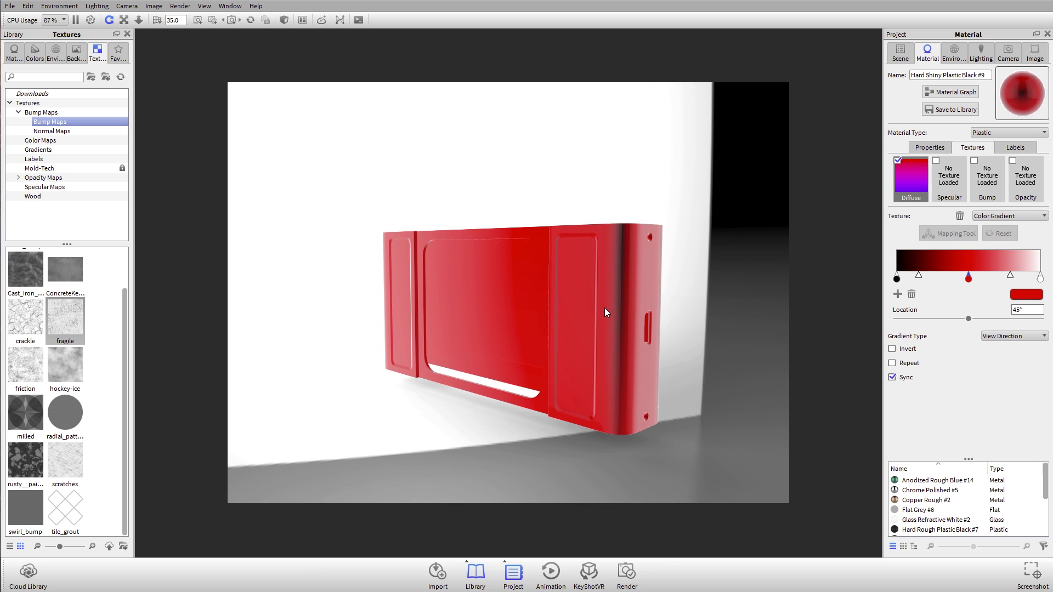
{"action": "left_click_drag", "start_coordinate": [605, 312], "coordinate": [682, 282]}
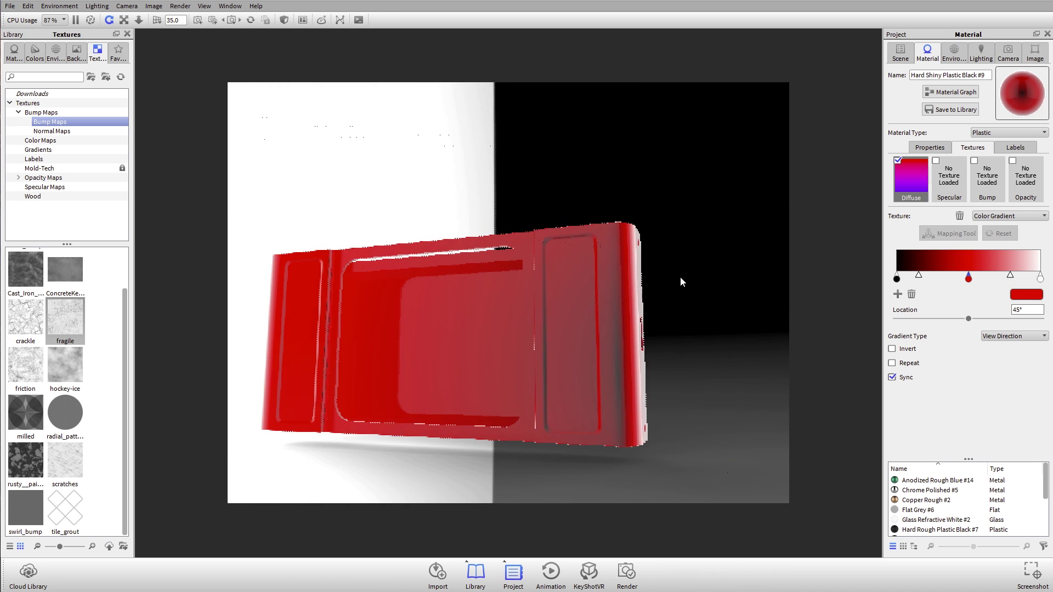
{"action": "left_click", "coordinate": [960, 216]}
{"action": "left_click", "coordinate": [1015, 216]}
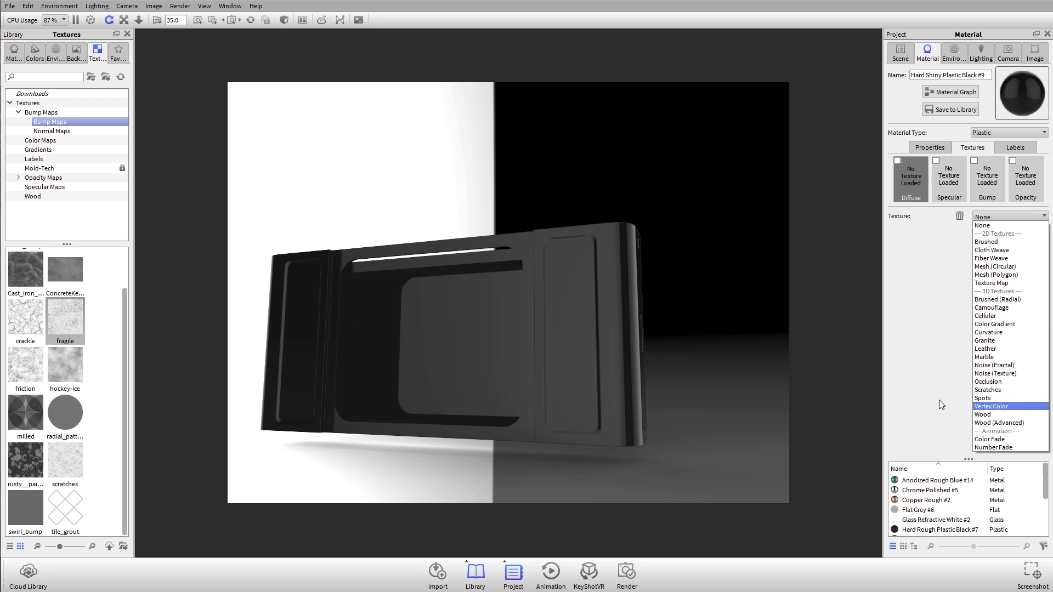
Apply a Camouflage texture to the shell's diffuse and inspect it up close
{"action": "left_click", "coordinate": [1009, 307]}
{"action": "left_click_drag", "start_coordinate": [593, 339], "coordinate": [427, 274]}
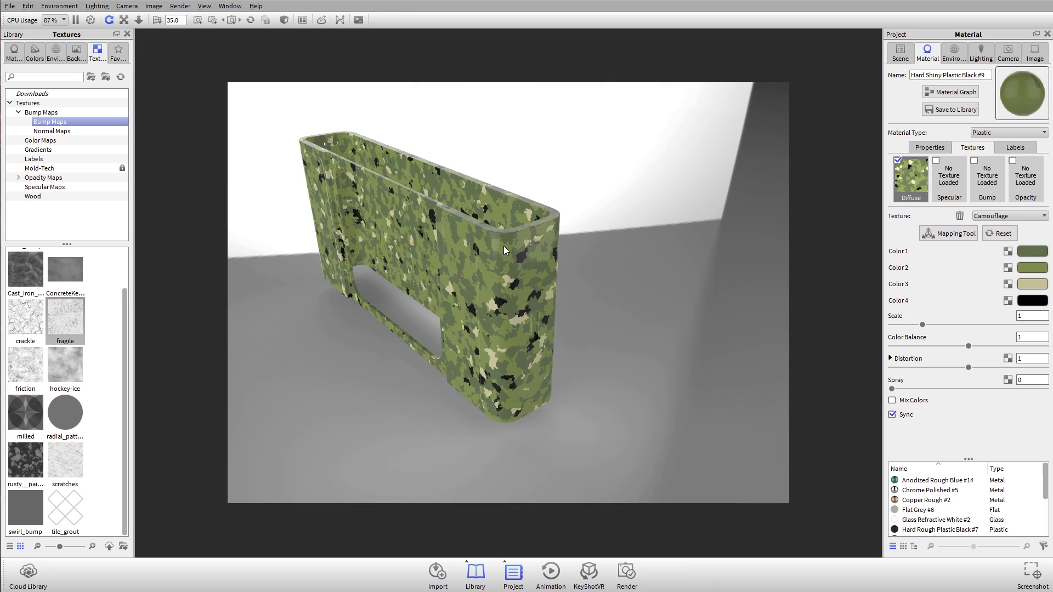
{"action": "scroll", "coordinate": [521, 328], "scroll_direction": "up", "scroll_amount": 5}
{"action": "left_click_drag", "start_coordinate": [510, 352], "coordinate": [501, 432]}
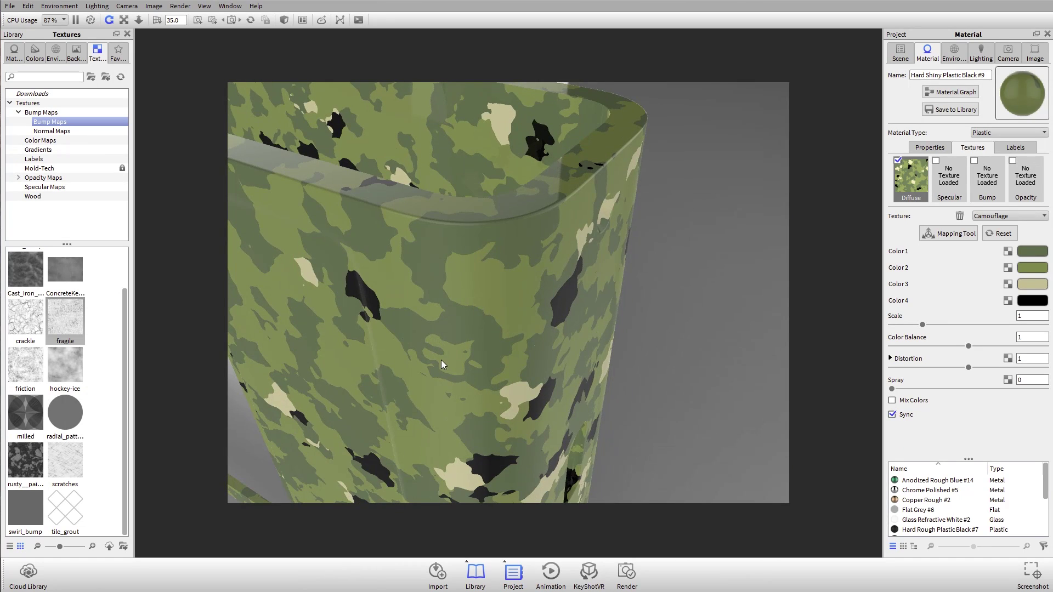
Remove the Camouflage texture and select the Bump slot
{"action": "left_click", "coordinate": [960, 216]}
{"action": "left_click", "coordinate": [987, 178]}
{"action": "left_click_drag", "start_coordinate": [443, 225], "coordinate": [689, 267]}
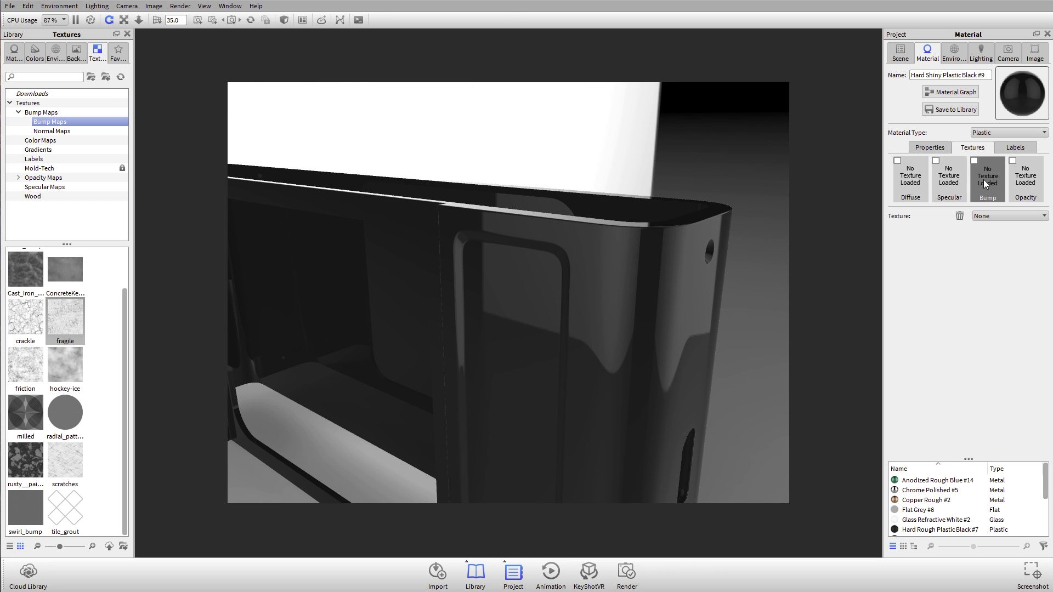
Apply a Noise (Texture) bump to the shell and orbit around its curved rim
{"action": "left_click", "coordinate": [1029, 217]}
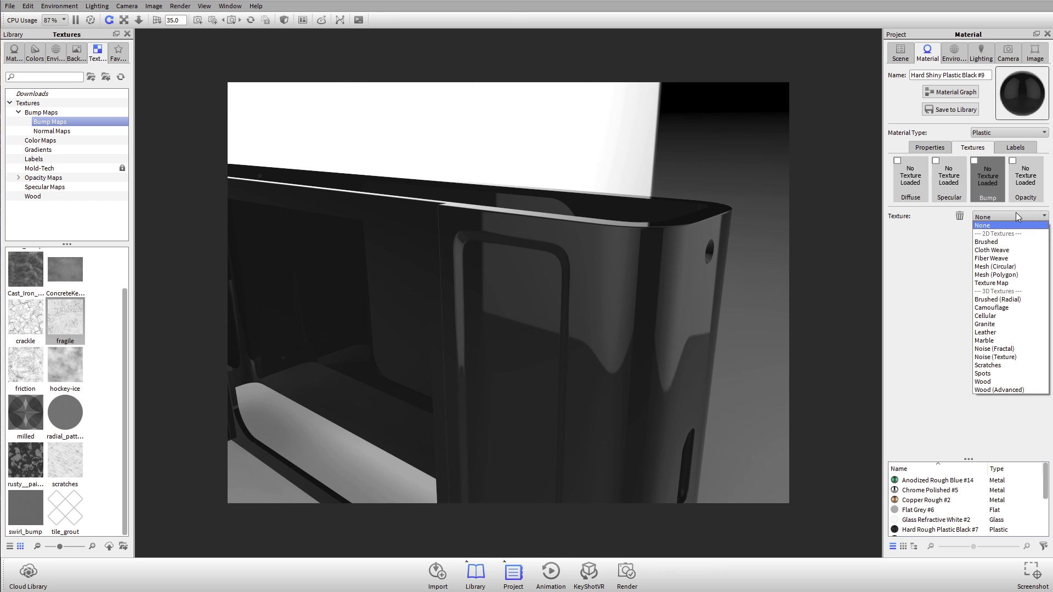
{"action": "left_click", "coordinate": [1004, 358]}
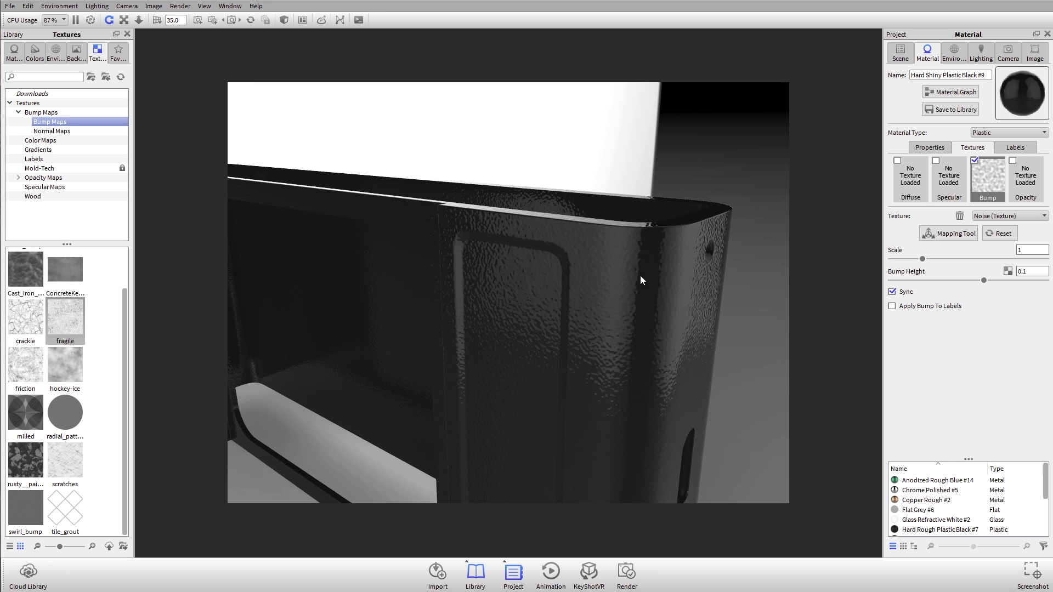
{"action": "left_click_drag", "start_coordinate": [628, 261], "coordinate": [615, 312]}
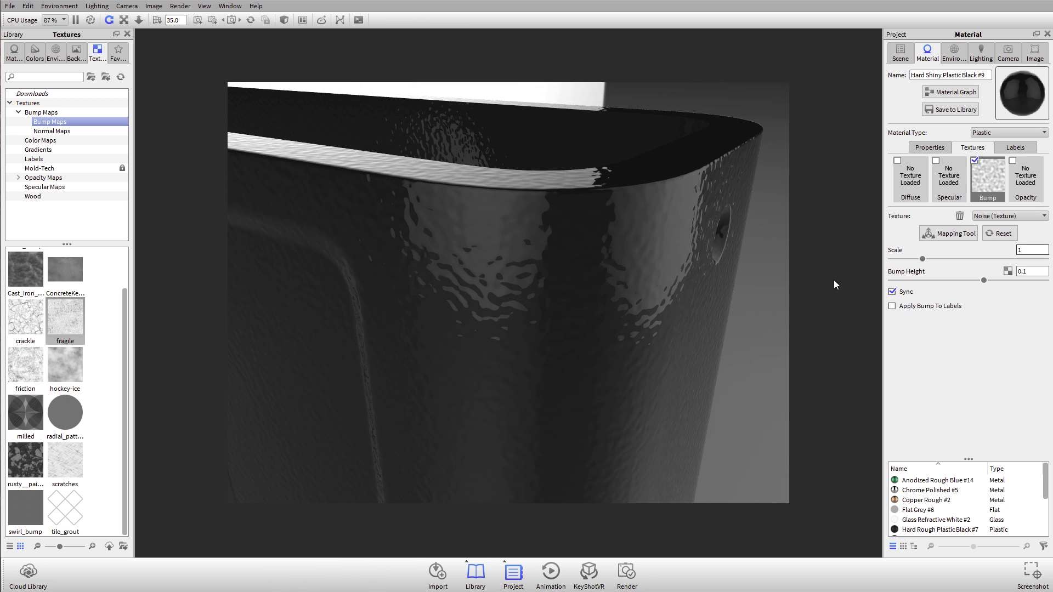
{"action": "left_click_drag", "start_coordinate": [834, 279], "coordinate": [561, 330]}
{"action": "left_click_drag", "start_coordinate": [562, 268], "coordinate": [460, 188]}
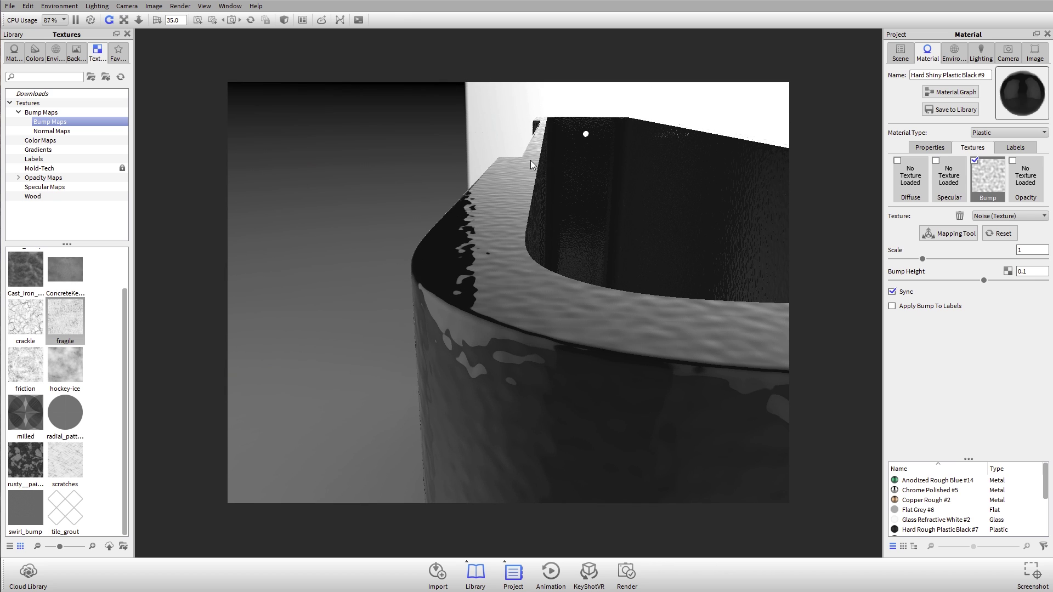
Set the noise bump scale to 0.3 and bump height to 0.2, then inspect the rim
{"action": "left_click_drag", "start_coordinate": [923, 255], "coordinate": [904, 261]}
{"action": "left_click", "coordinate": [1034, 250]}
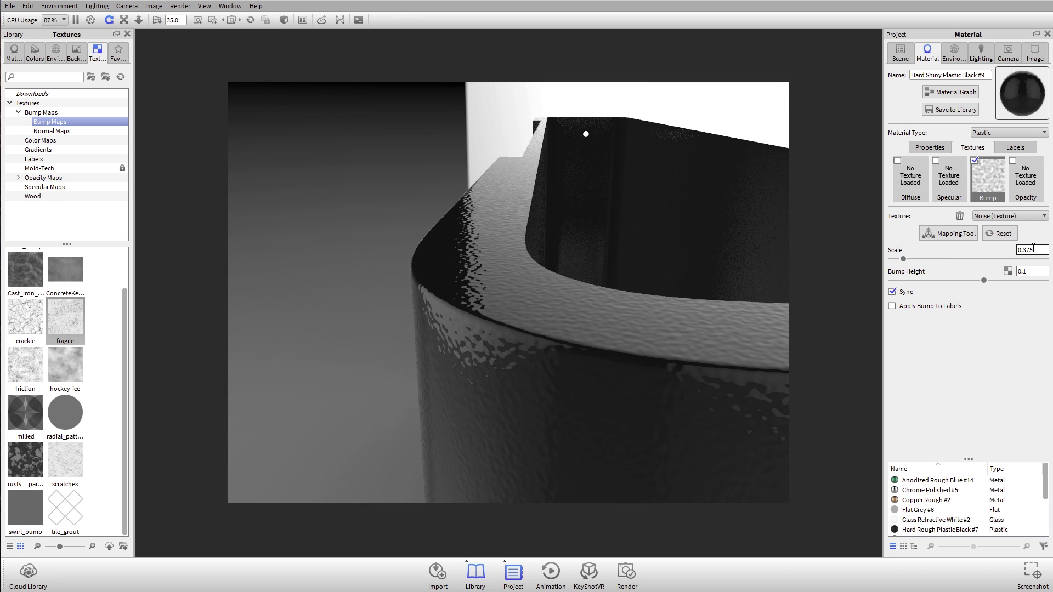
{"action": "type", "text": "3"}
{"action": "key", "text": "Tab"}
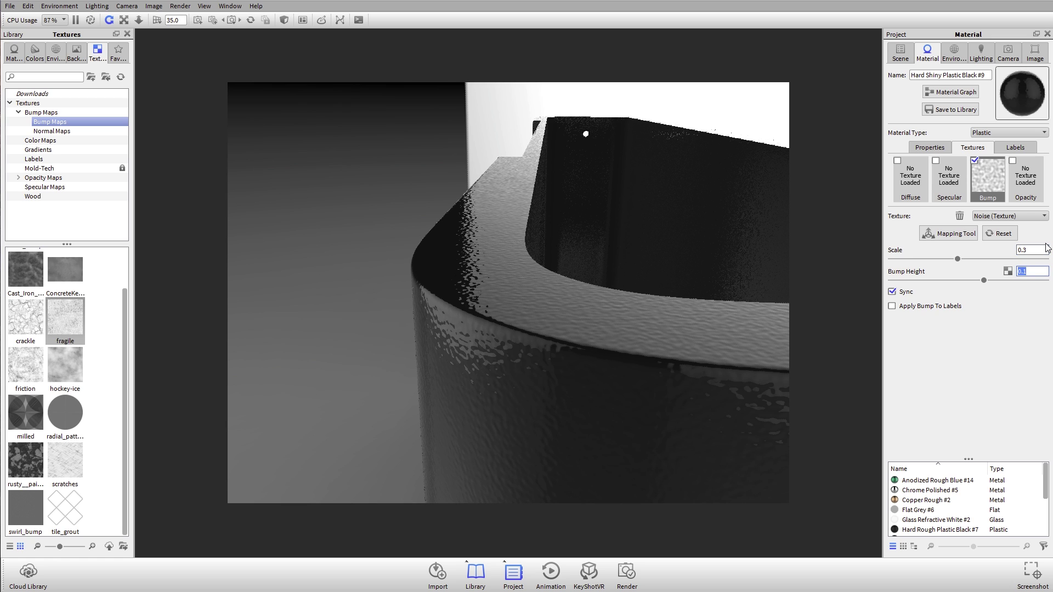
{"action": "key", "text": "Return"}
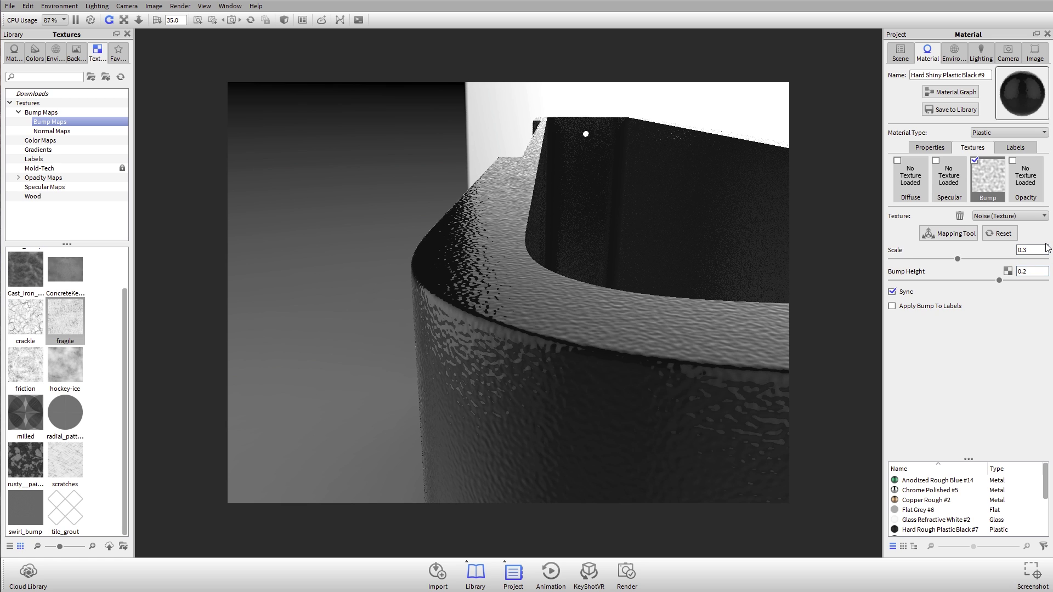
{"action": "left_click_drag", "start_coordinate": [535, 258], "coordinate": [637, 282]}
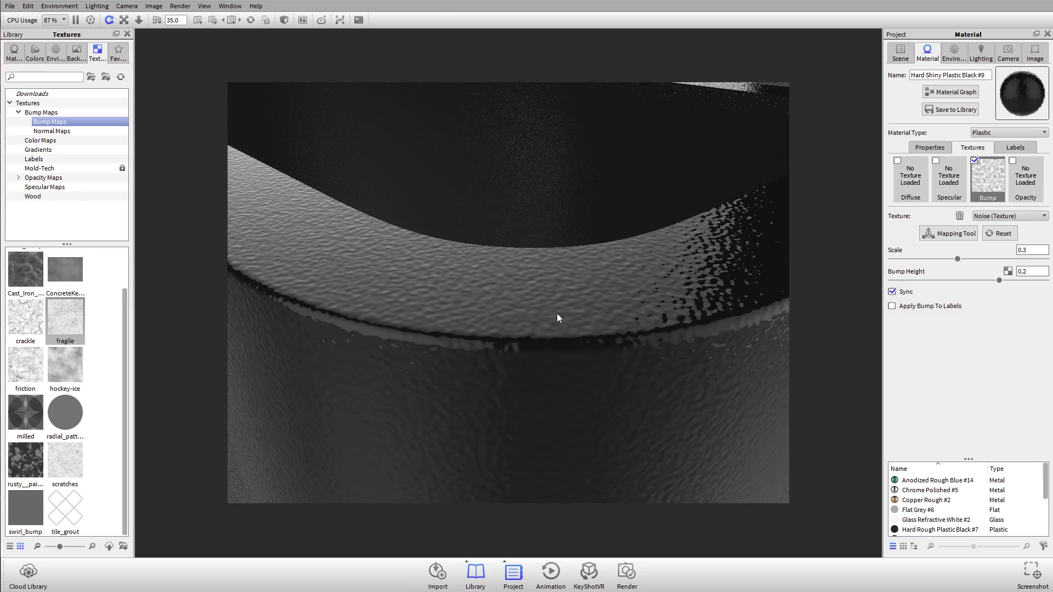
{"action": "left_click_drag", "start_coordinate": [558, 313], "coordinate": [604, 240]}
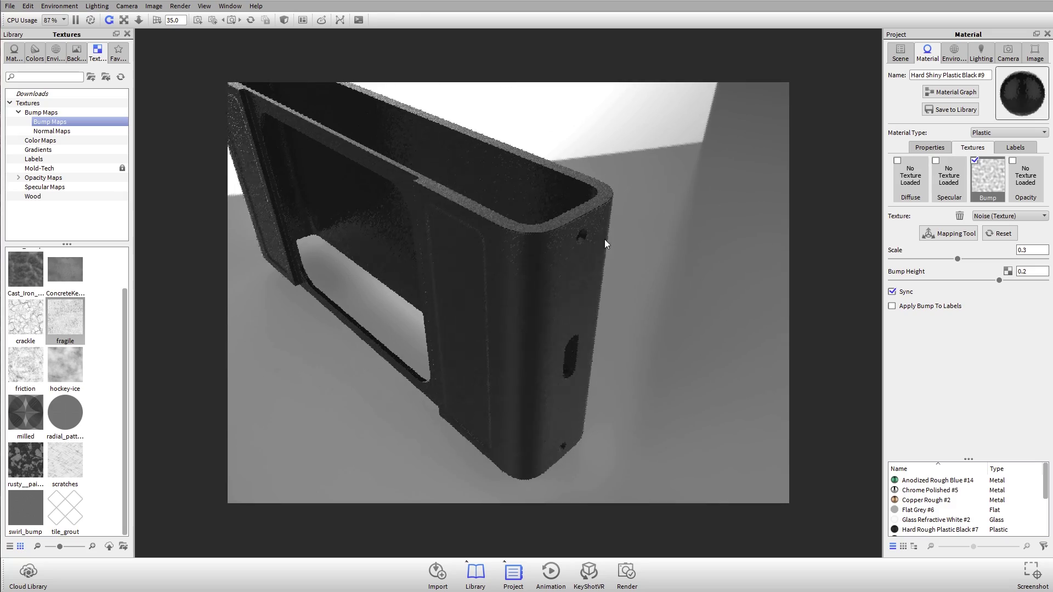
Show all hidden camera parts and orbit around the full camera
{"action": "right_click", "coordinate": [732, 183]}
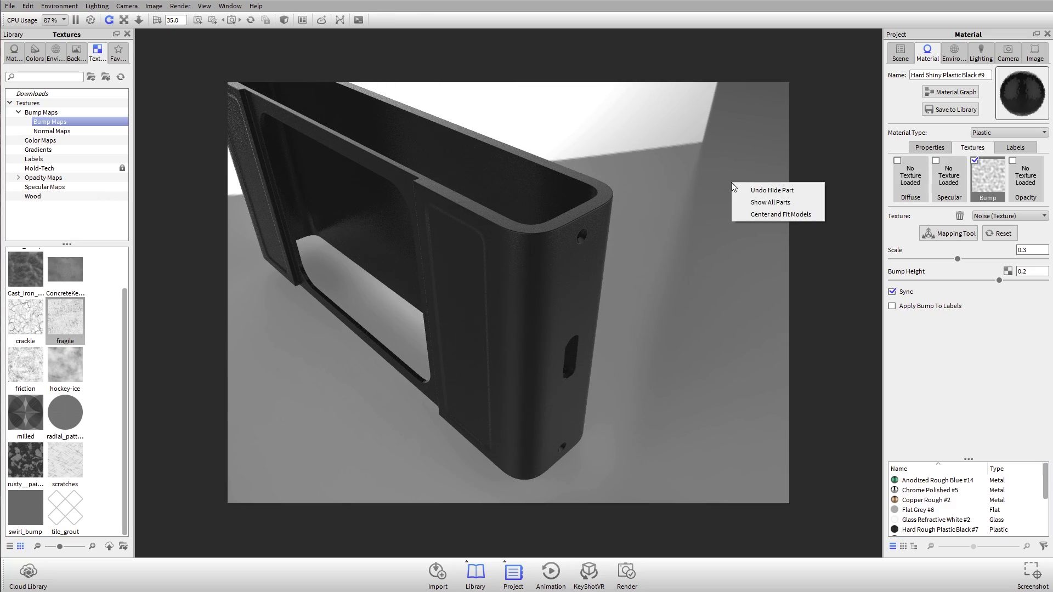
{"action": "left_click", "coordinate": [762, 203]}
{"action": "left_click_drag", "start_coordinate": [562, 273], "coordinate": [503, 296]}
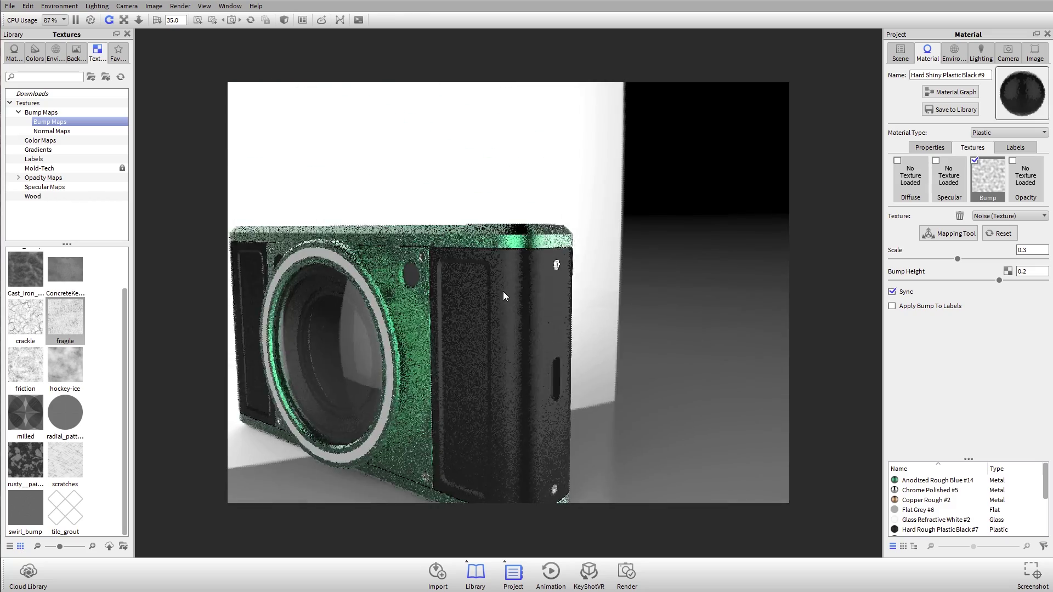
{"action": "scroll", "coordinate": [504, 292], "scroll_direction": "up", "scroll_amount": 5}
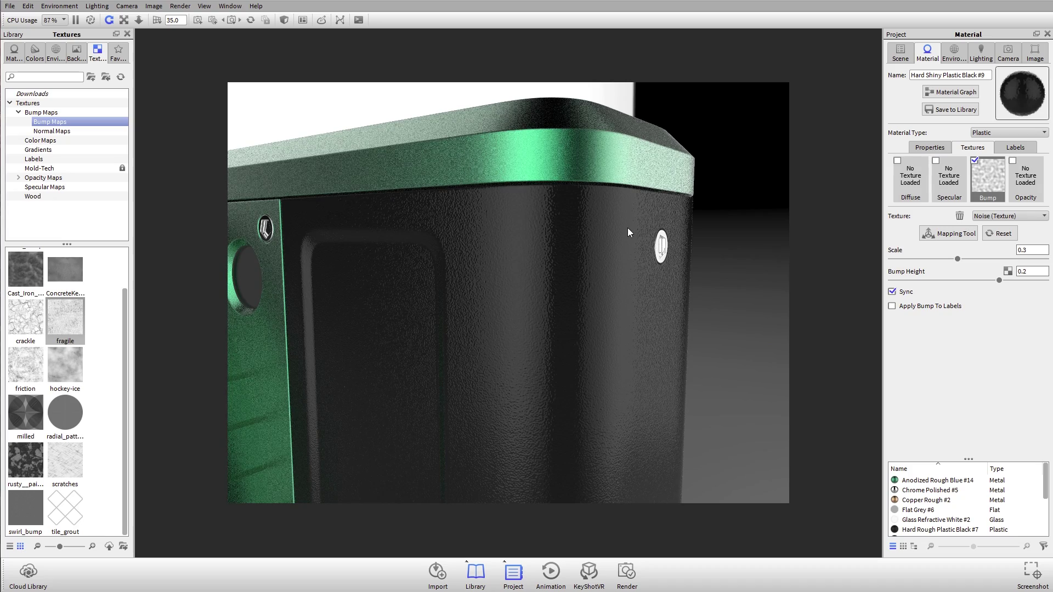
{"action": "mouse_move", "coordinate": [607, 244]}
{"action": "left_mouse_down"}
{"action": "mouse_move", "coordinate": [610, 284]}
{"action": "mouse_move", "coordinate": [593, 252]}
{"action": "left_mouse_up"}
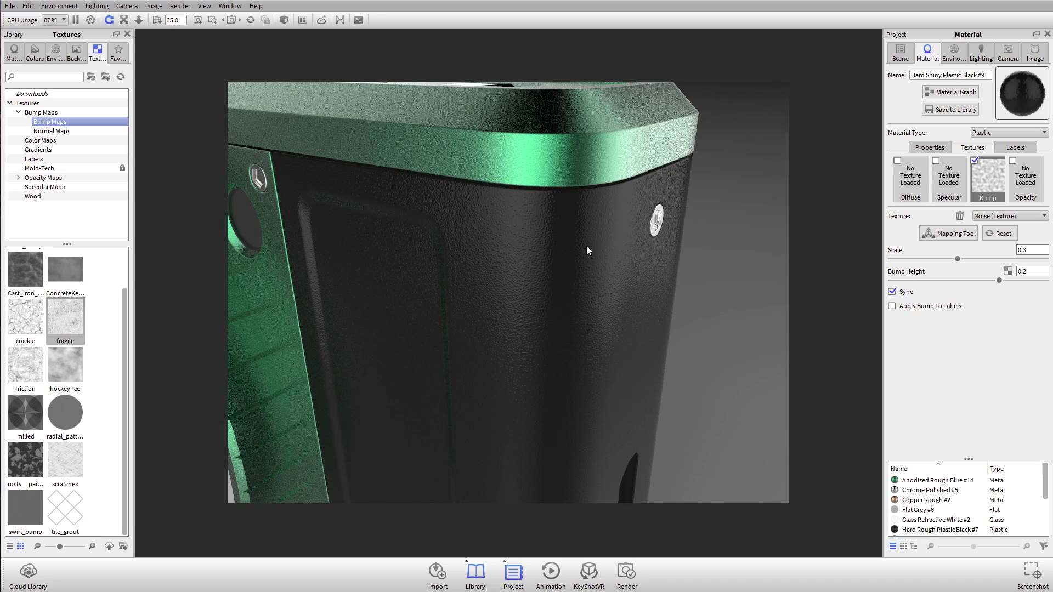
Keep Noise (Texture) as the shell's bump and select the Opacity texture slot
{"action": "left_click", "coordinate": [1000, 216]}
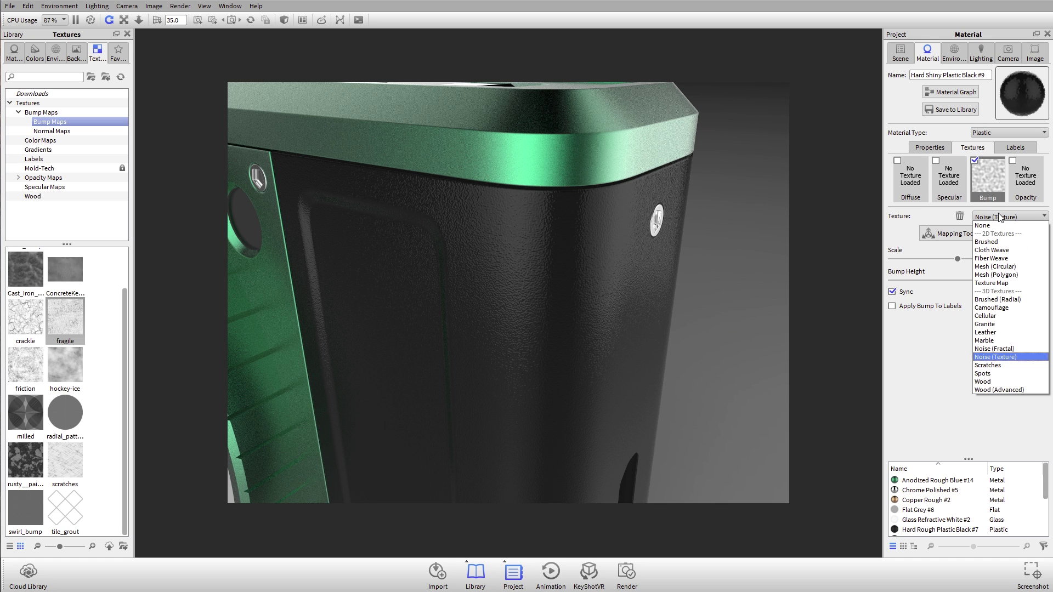
{"action": "left_click", "coordinate": [919, 219]}
{"action": "left_click_drag", "start_coordinate": [471, 269], "coordinate": [631, 263]}
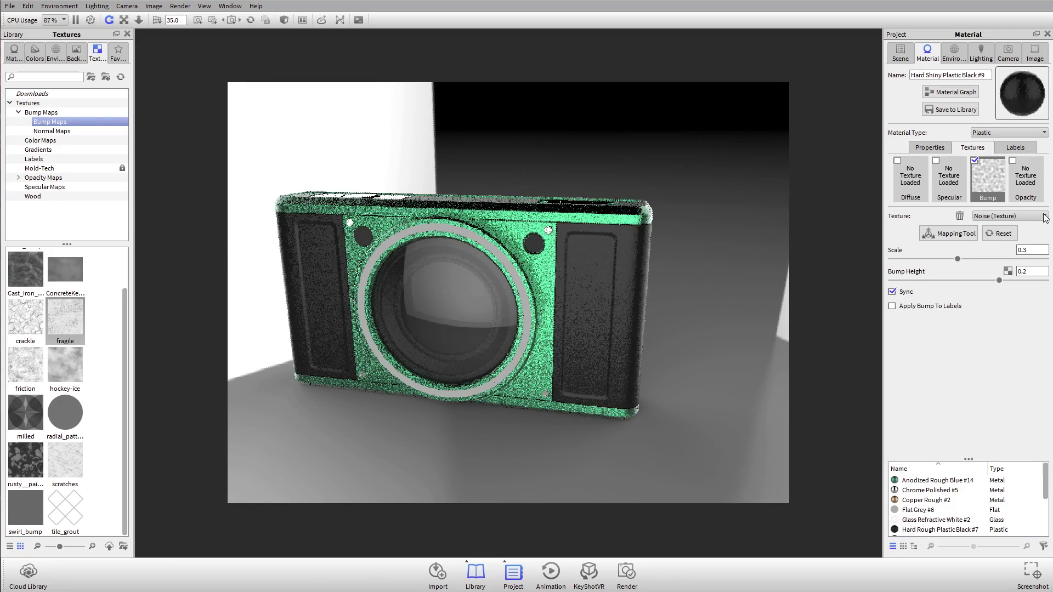
{"action": "left_click", "coordinate": [1026, 181]}
{"action": "left_click_drag", "start_coordinate": [470, 369], "coordinate": [597, 290]}
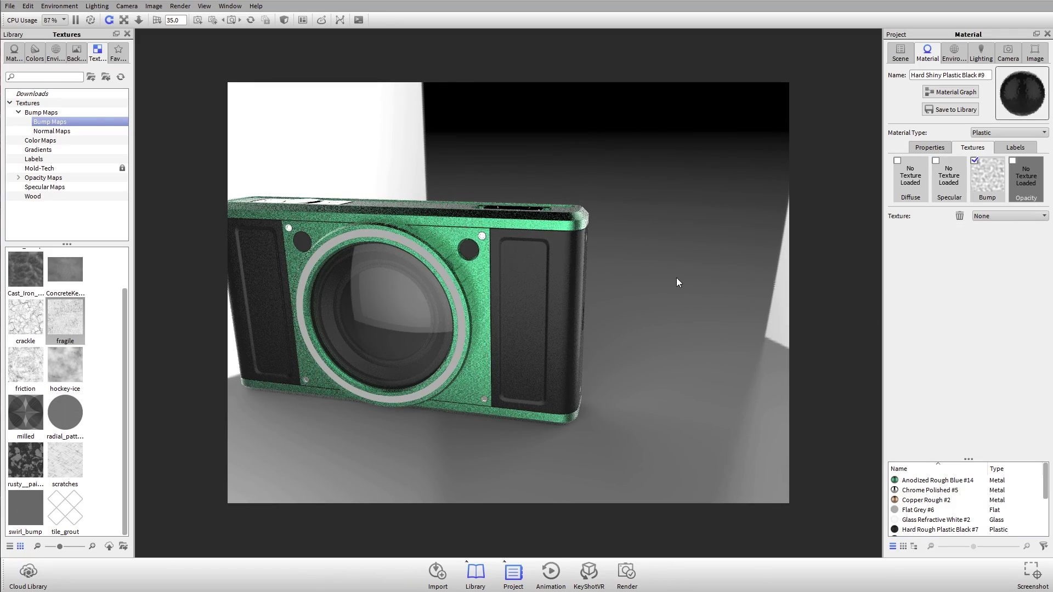
Isolate the black shell part with Show Only and orbit to a frontal view
{"action": "left_click_drag", "start_coordinate": [676, 277], "coordinate": [555, 264]}
{"action": "right_click", "coordinate": [563, 250]}
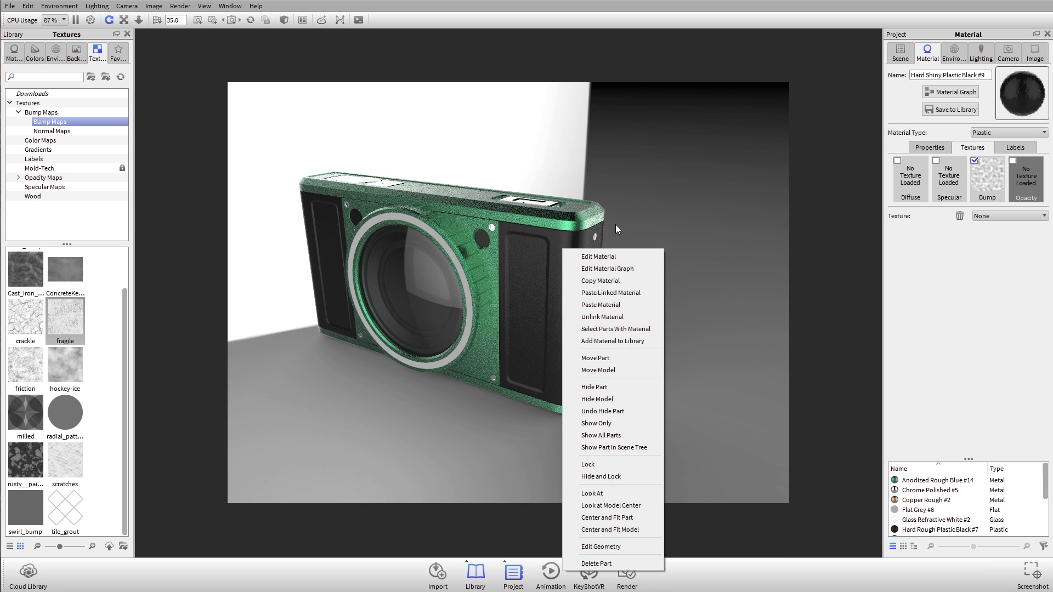
{"action": "left_click", "coordinate": [604, 423]}
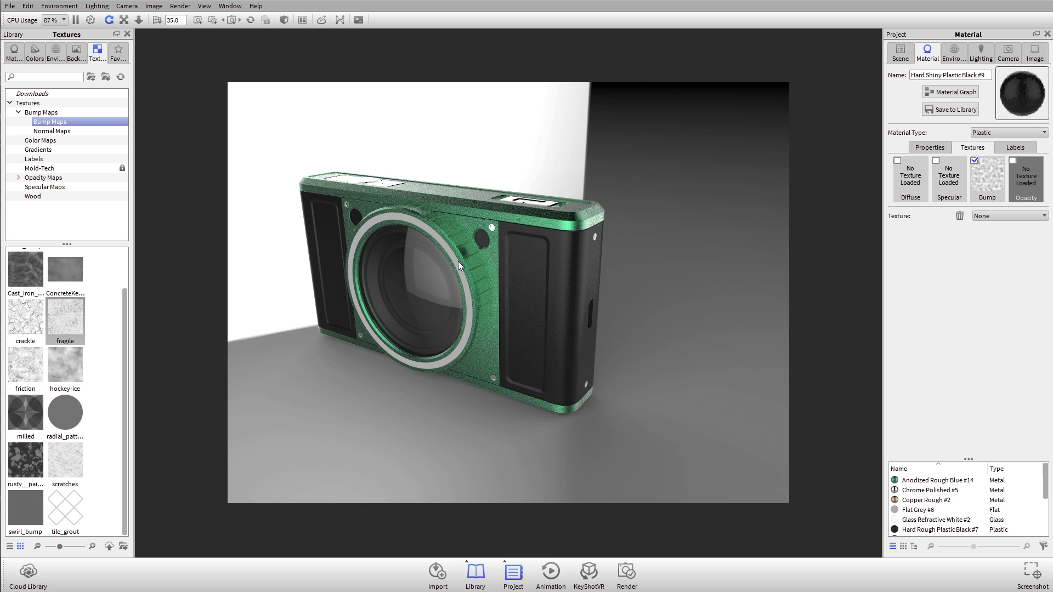
{"action": "left_click_drag", "start_coordinate": [534, 305], "coordinate": [631, 301]}
Apply a Mesh (Circular) texture to the shell material's Opacity slot
{"action": "double_click", "coordinate": [482, 293]}
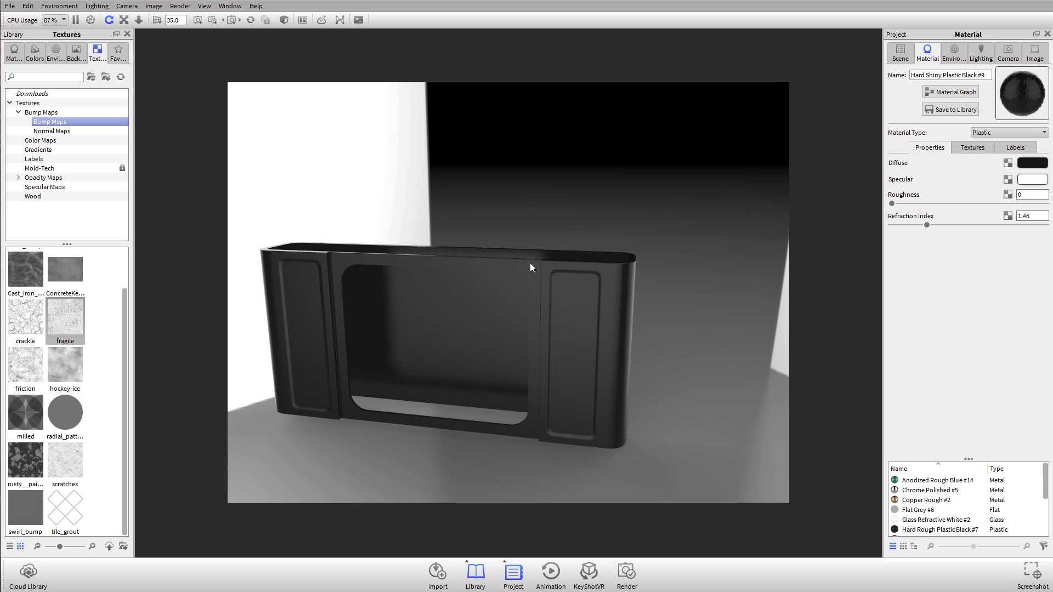
{"action": "left_click", "coordinate": [973, 148]}
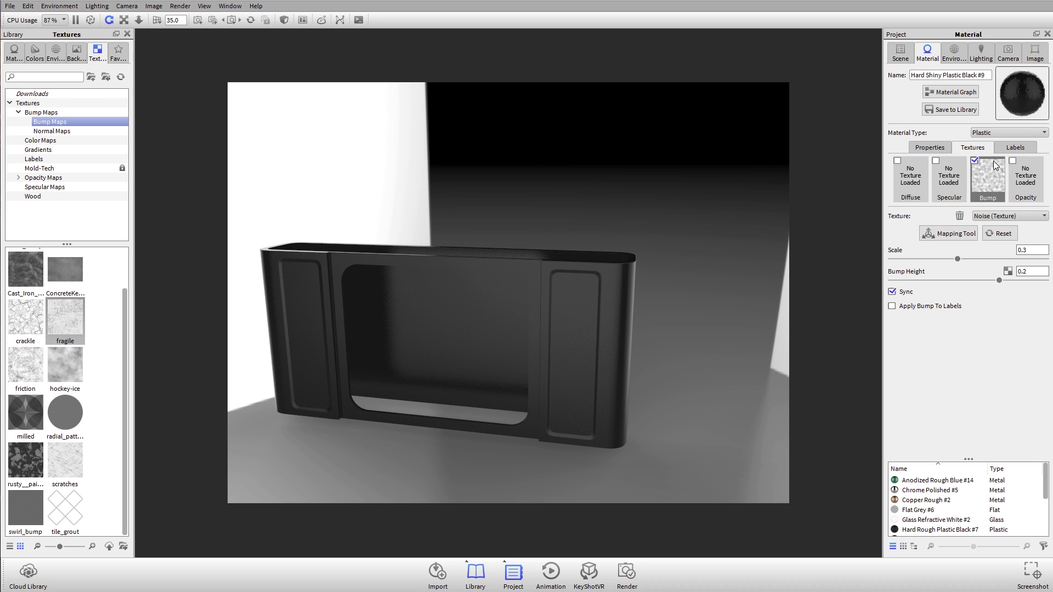
{"action": "left_click", "coordinate": [1032, 183]}
{"action": "left_click", "coordinate": [1036, 218]}
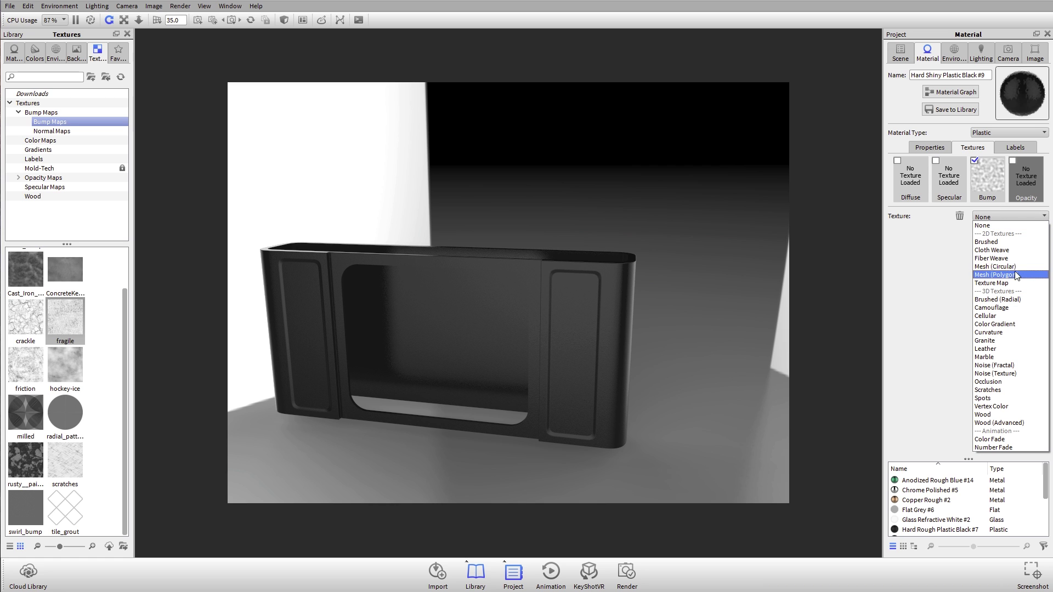
{"action": "left_click", "coordinate": [995, 266]}
Collapse the Mapping settings and inspect the round perforations in close-up
{"action": "left_click_drag", "start_coordinate": [488, 366], "coordinate": [589, 386]}
{"action": "scroll", "coordinate": [564, 242], "scroll_direction": "up", "scroll_amount": 5}
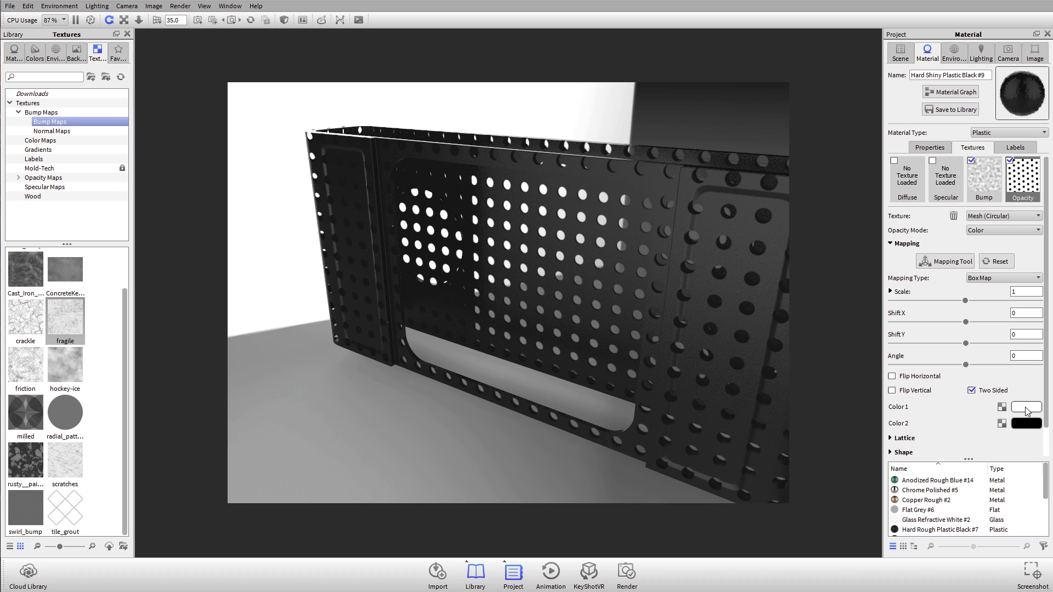
{"action": "left_click", "coordinate": [904, 244]}
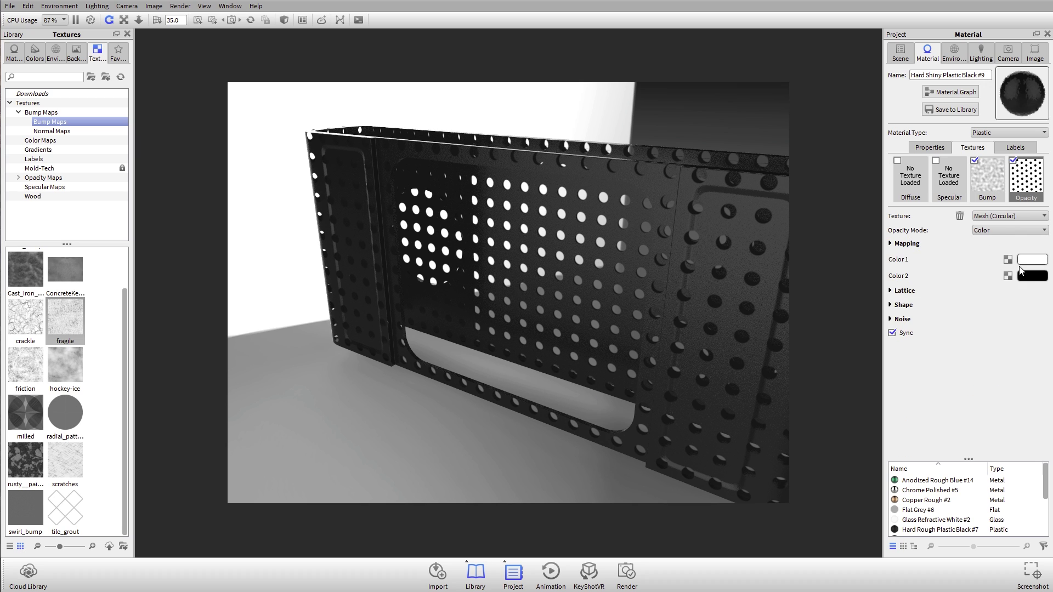
{"action": "left_click_drag", "start_coordinate": [646, 288], "coordinate": [606, 257]}
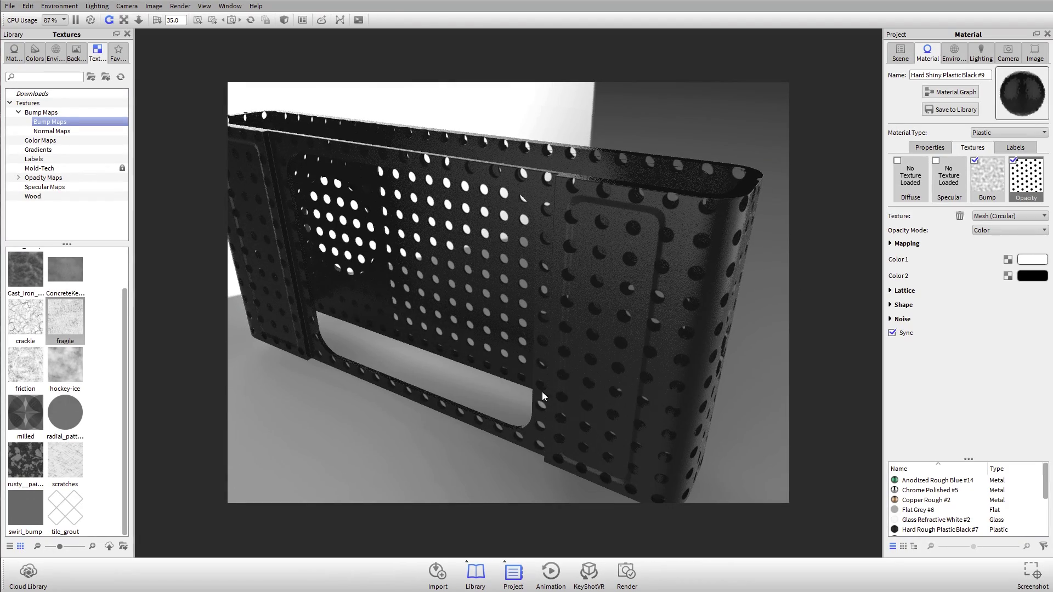
{"action": "left_click_drag", "start_coordinate": [542, 392], "coordinate": [670, 310]}
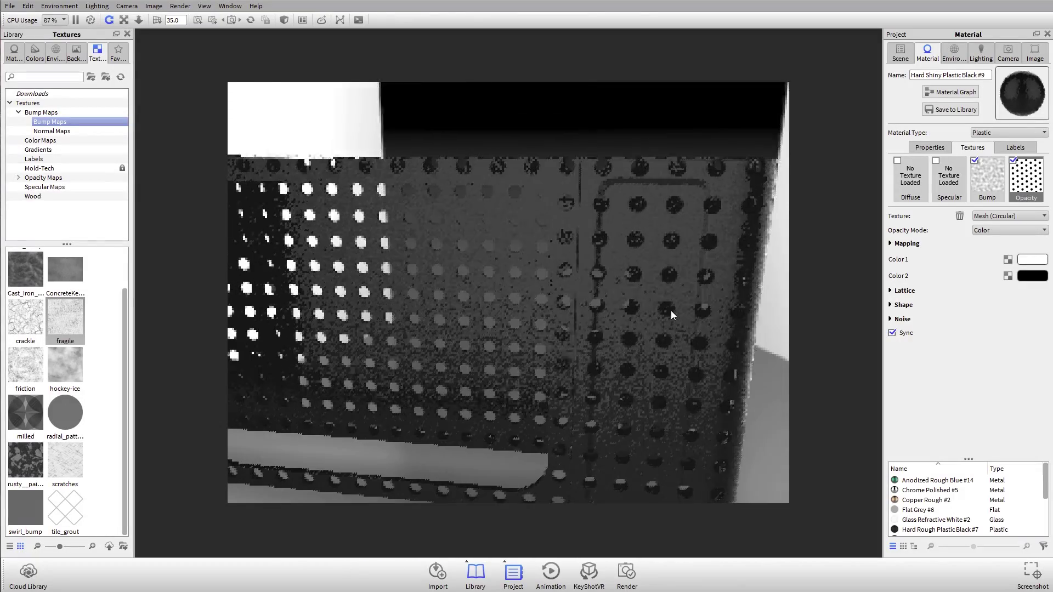
Turn off the Mesh (Circular) opacity texture, check the panel, then remove it
{"action": "left_click", "coordinate": [1014, 160]}
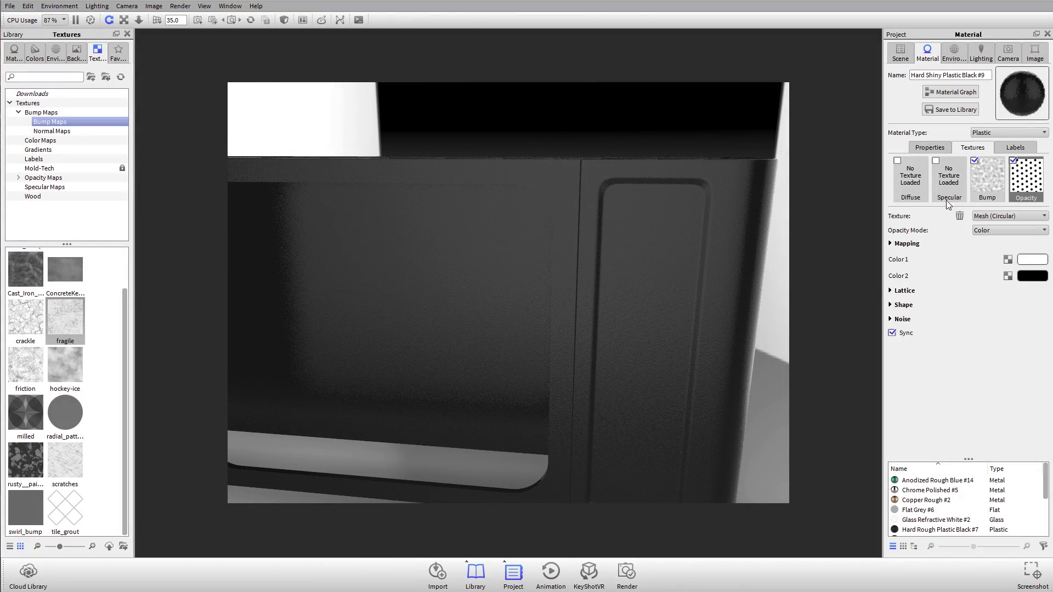
{"action": "scroll", "coordinate": [633, 294], "scroll_direction": "down", "scroll_amount": 3}
{"action": "left_click_drag", "start_coordinate": [633, 294], "coordinate": [610, 302]}
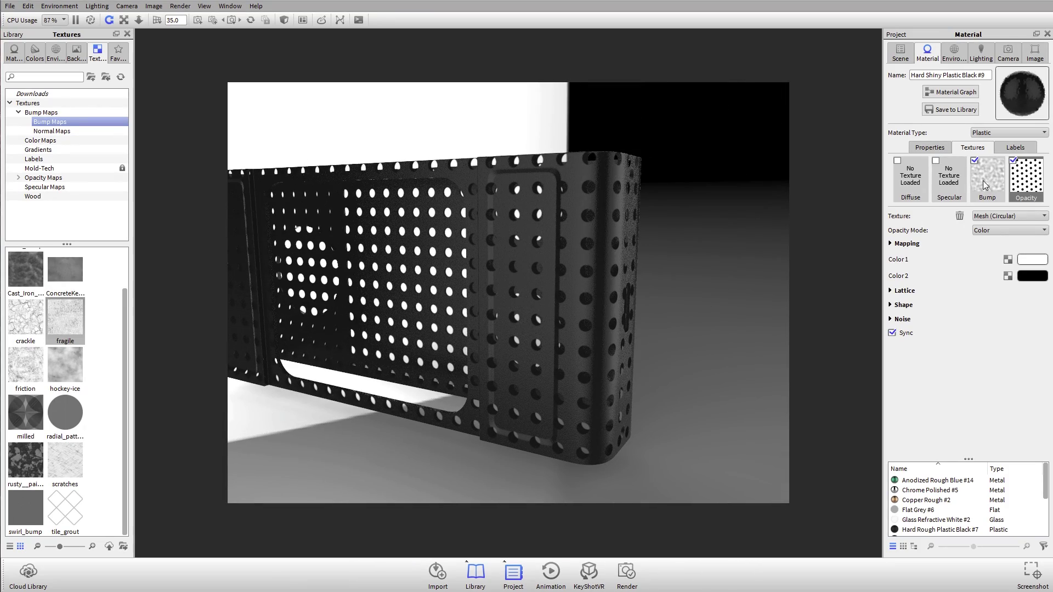
{"action": "left_click_drag", "start_coordinate": [613, 274], "coordinate": [621, 302]}
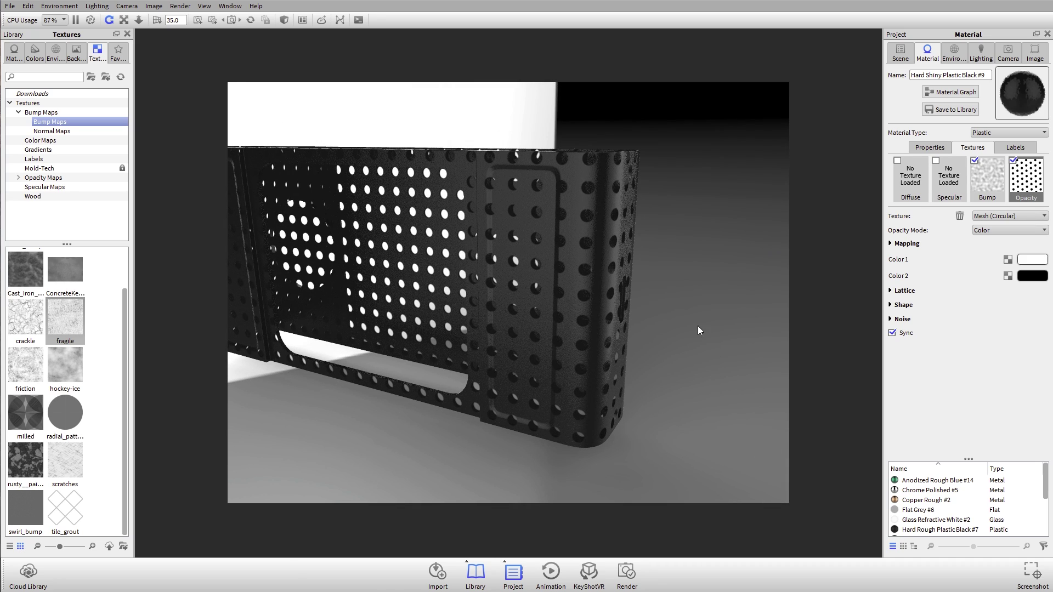
{"action": "left_click", "coordinate": [959, 216]}
Restore all hidden parts and view the full green camera with its solid black shell
{"action": "right_click", "coordinate": [740, 150]}
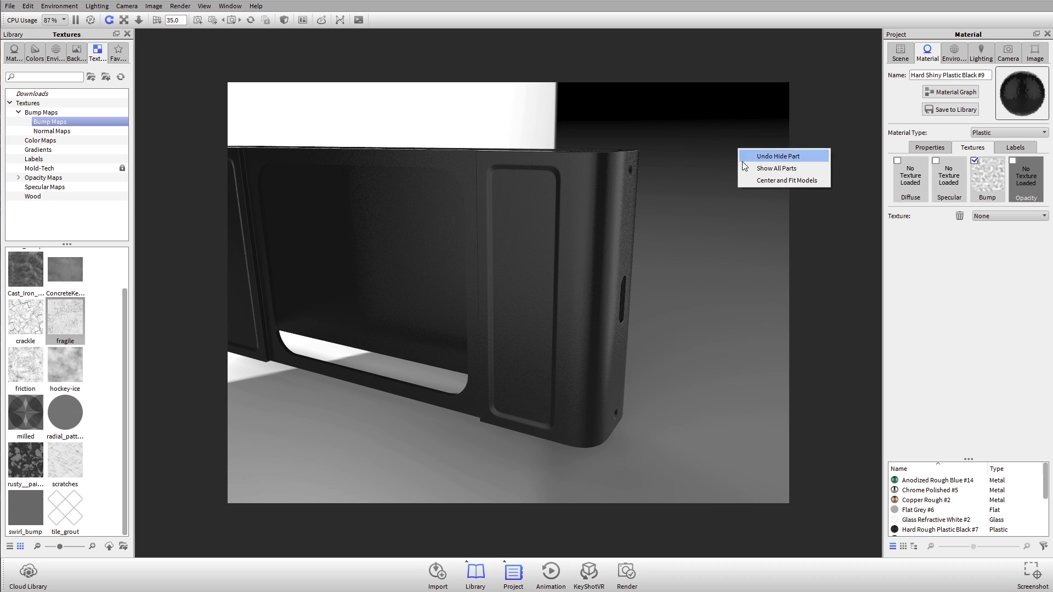
{"action": "left_click", "coordinate": [768, 168]}
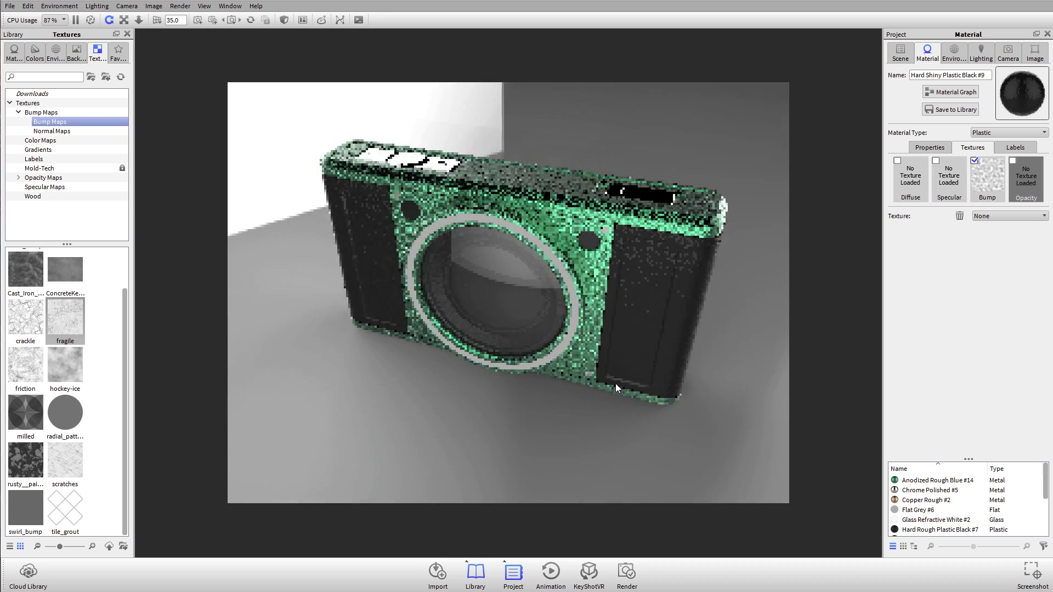
{"action": "double_click", "coordinate": [474, 292]}
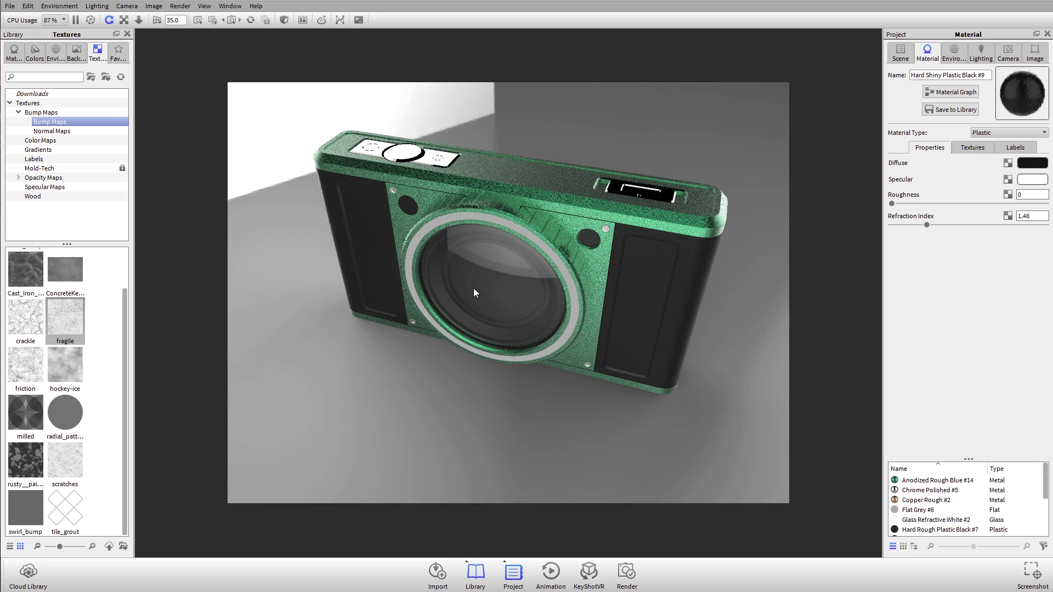
{"action": "left_click_drag", "start_coordinate": [676, 245], "coordinate": [509, 333]}
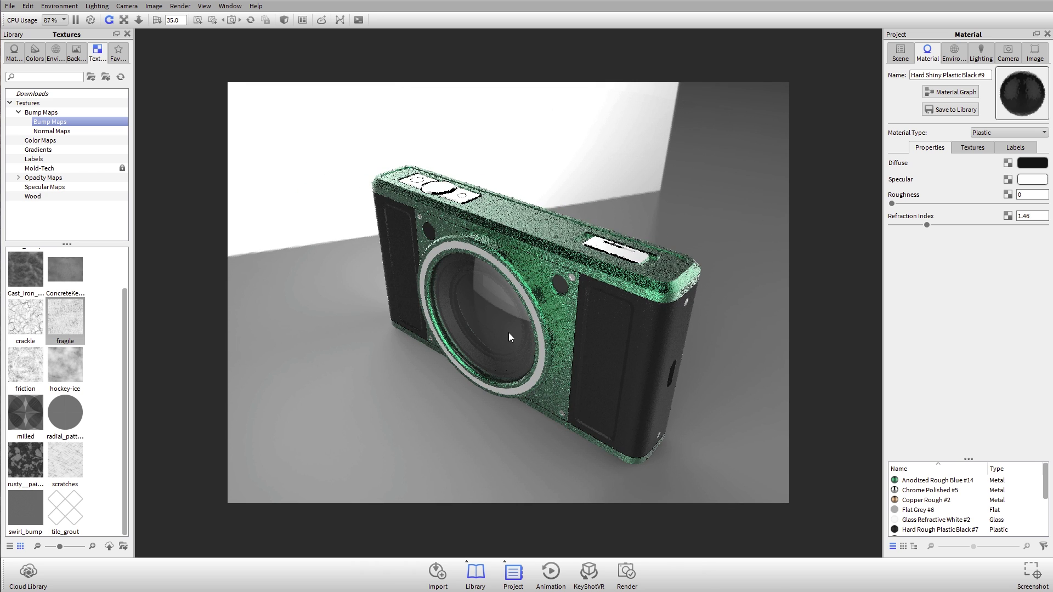